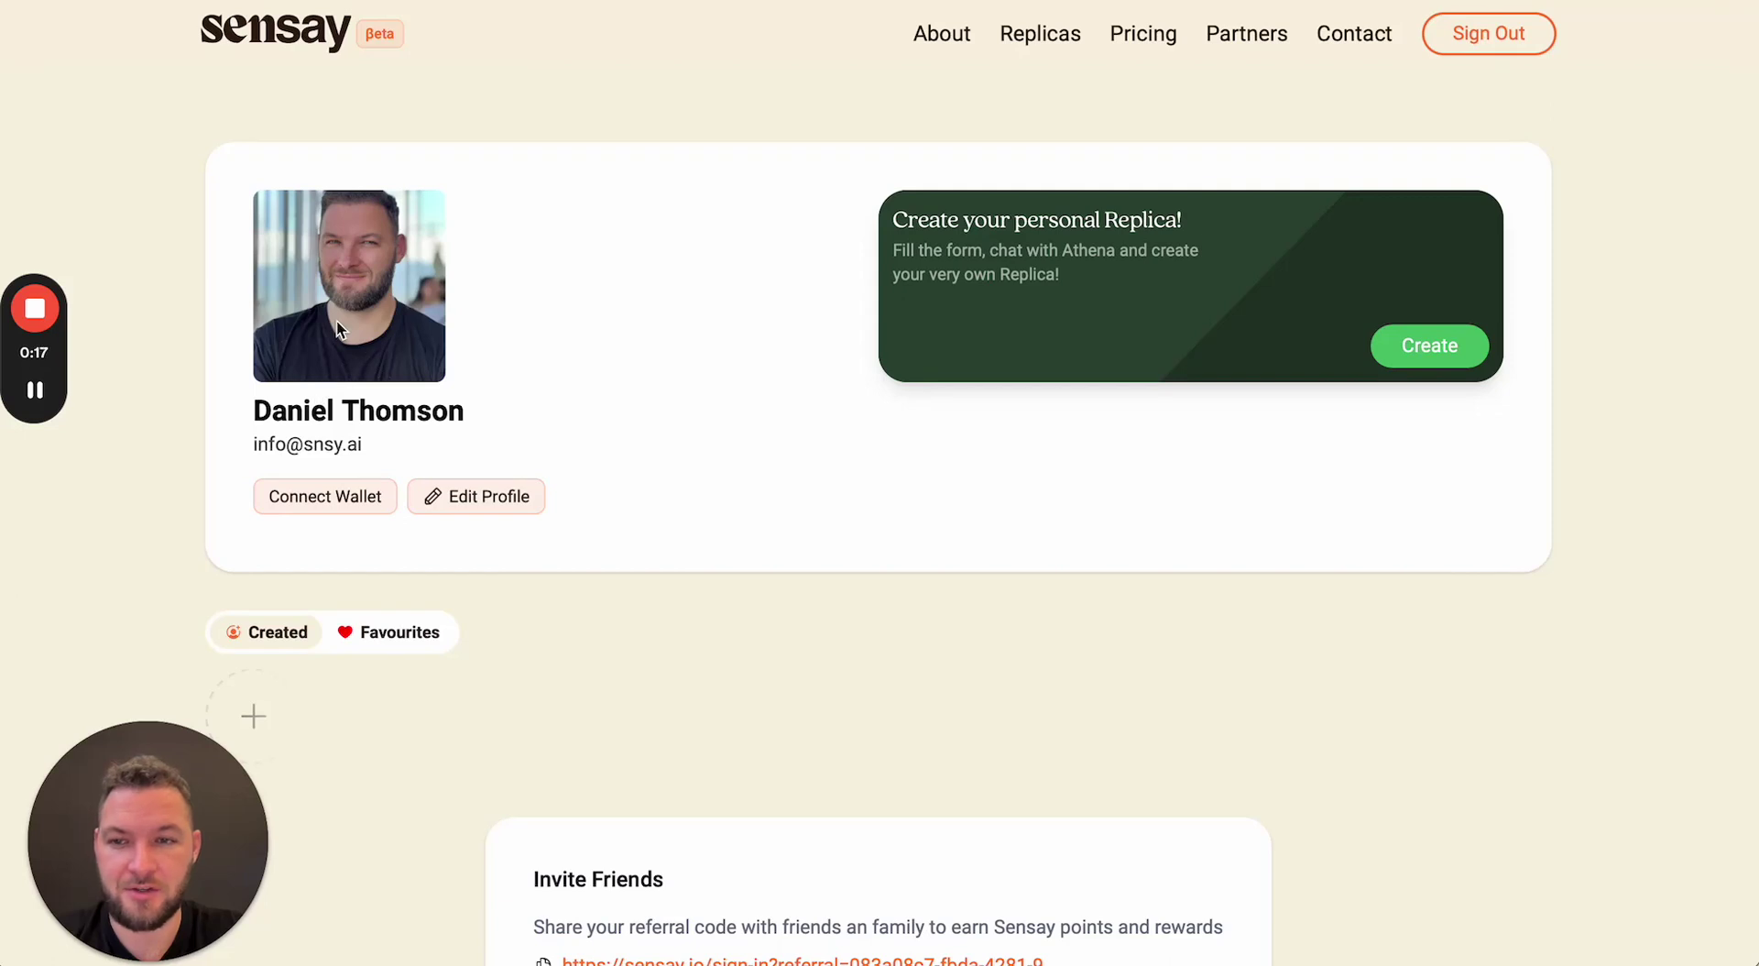
# Open the Create Personal Replica form from the profile's 'Create your personal Replica!' card.
pyautogui.scroll(-1, 714, 335)
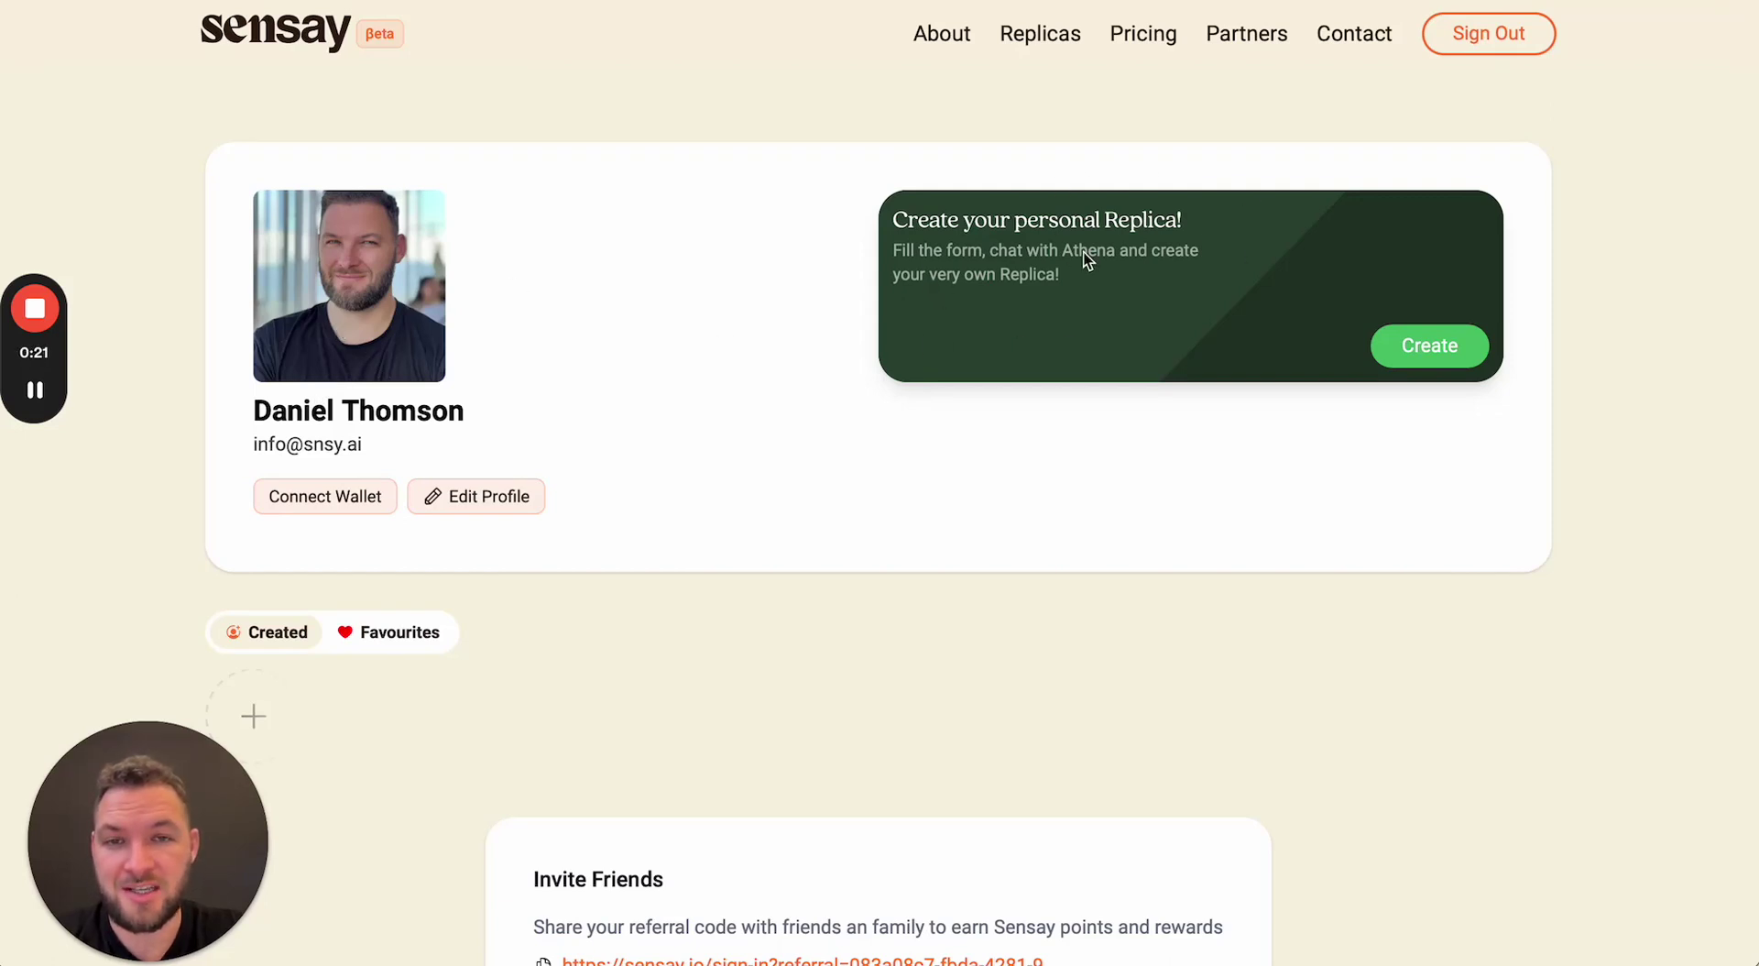
pyautogui.scroll(-1, 1288, 290)
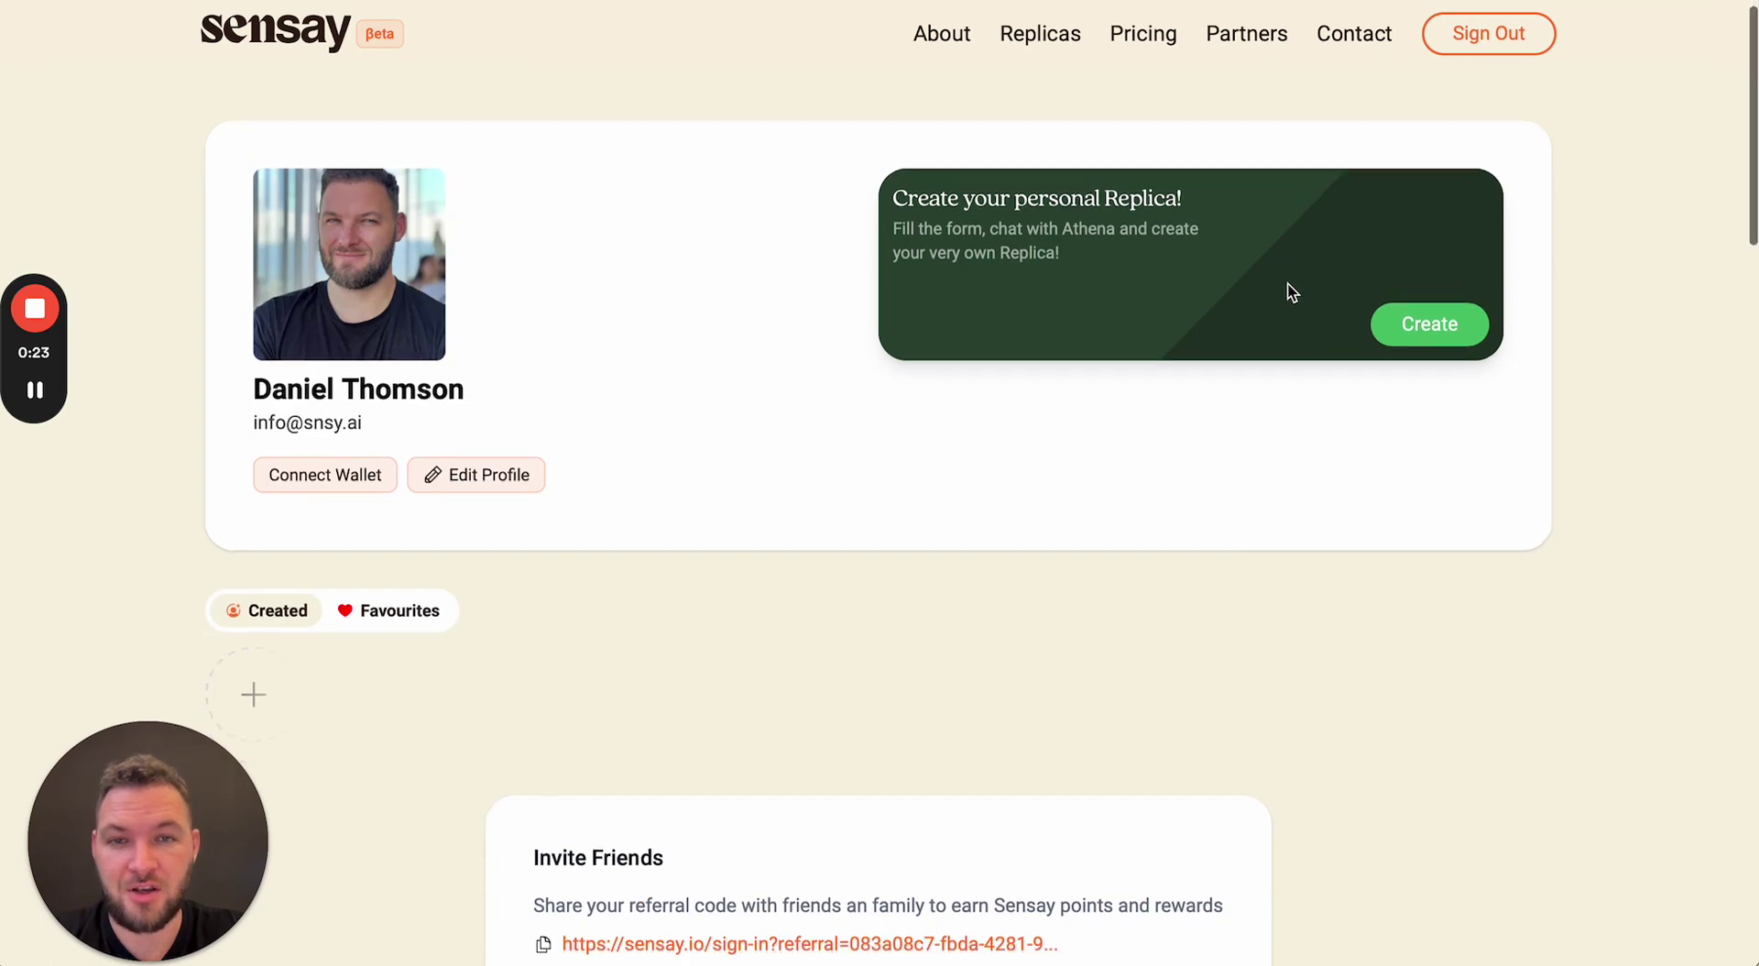
pyautogui.scroll(-8, 1288, 284)
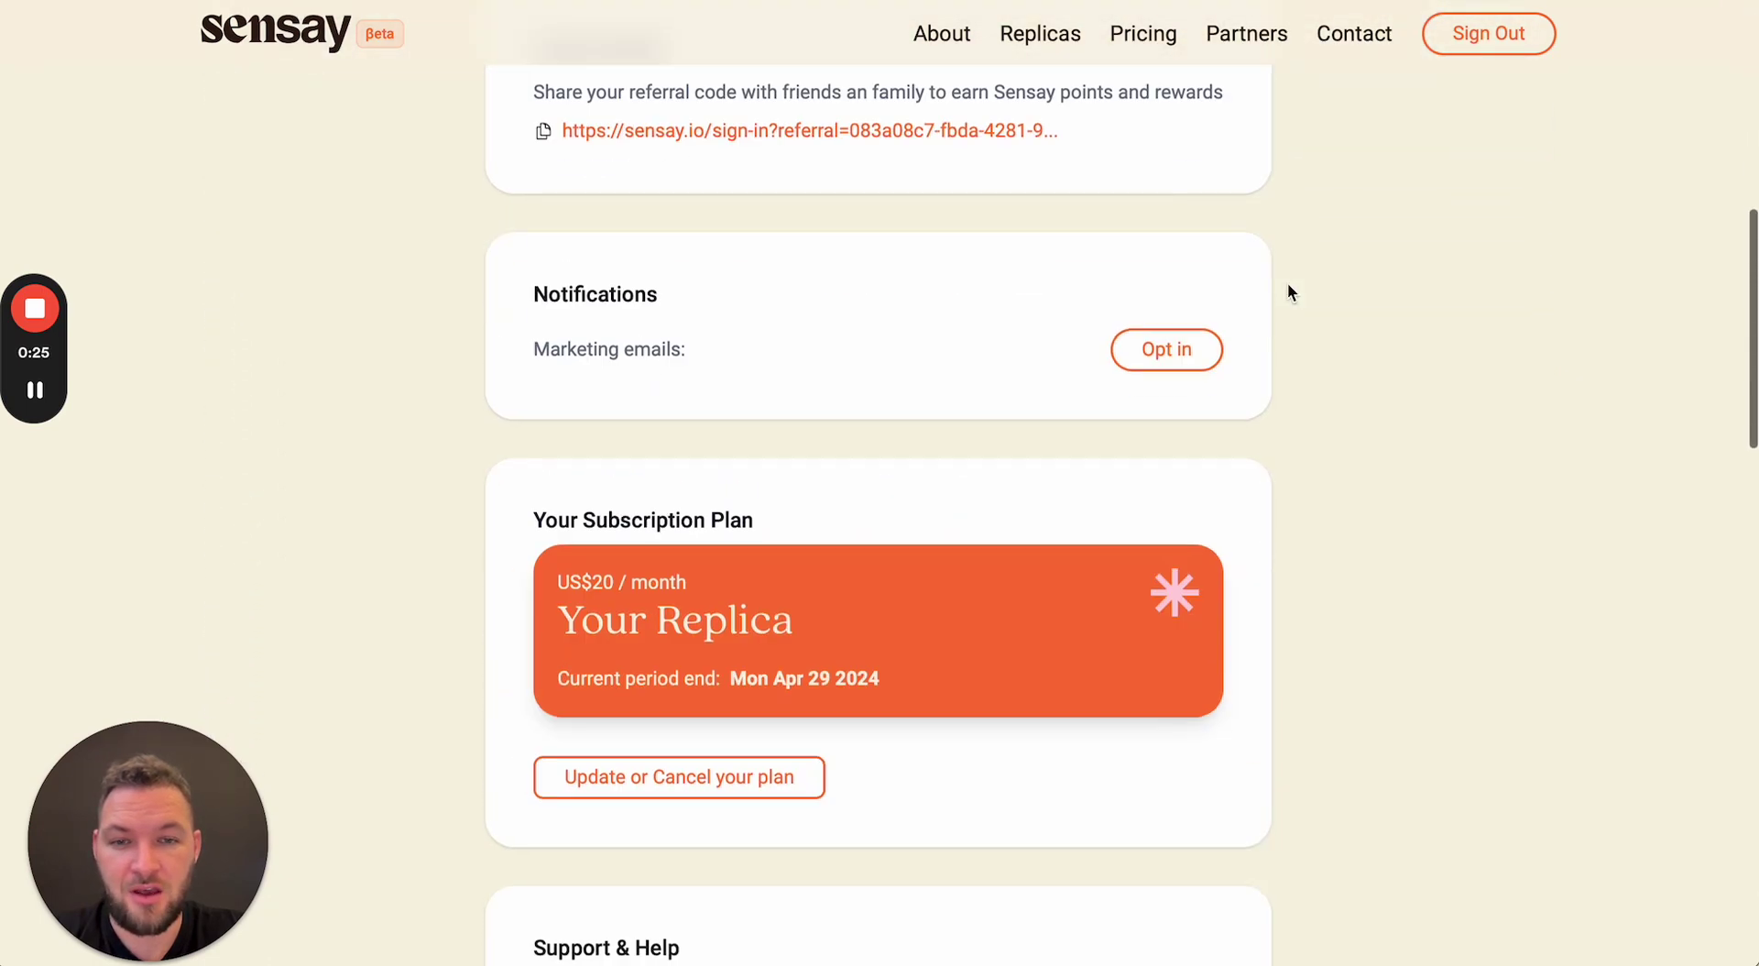
pyautogui.scroll(8, 1288, 284)
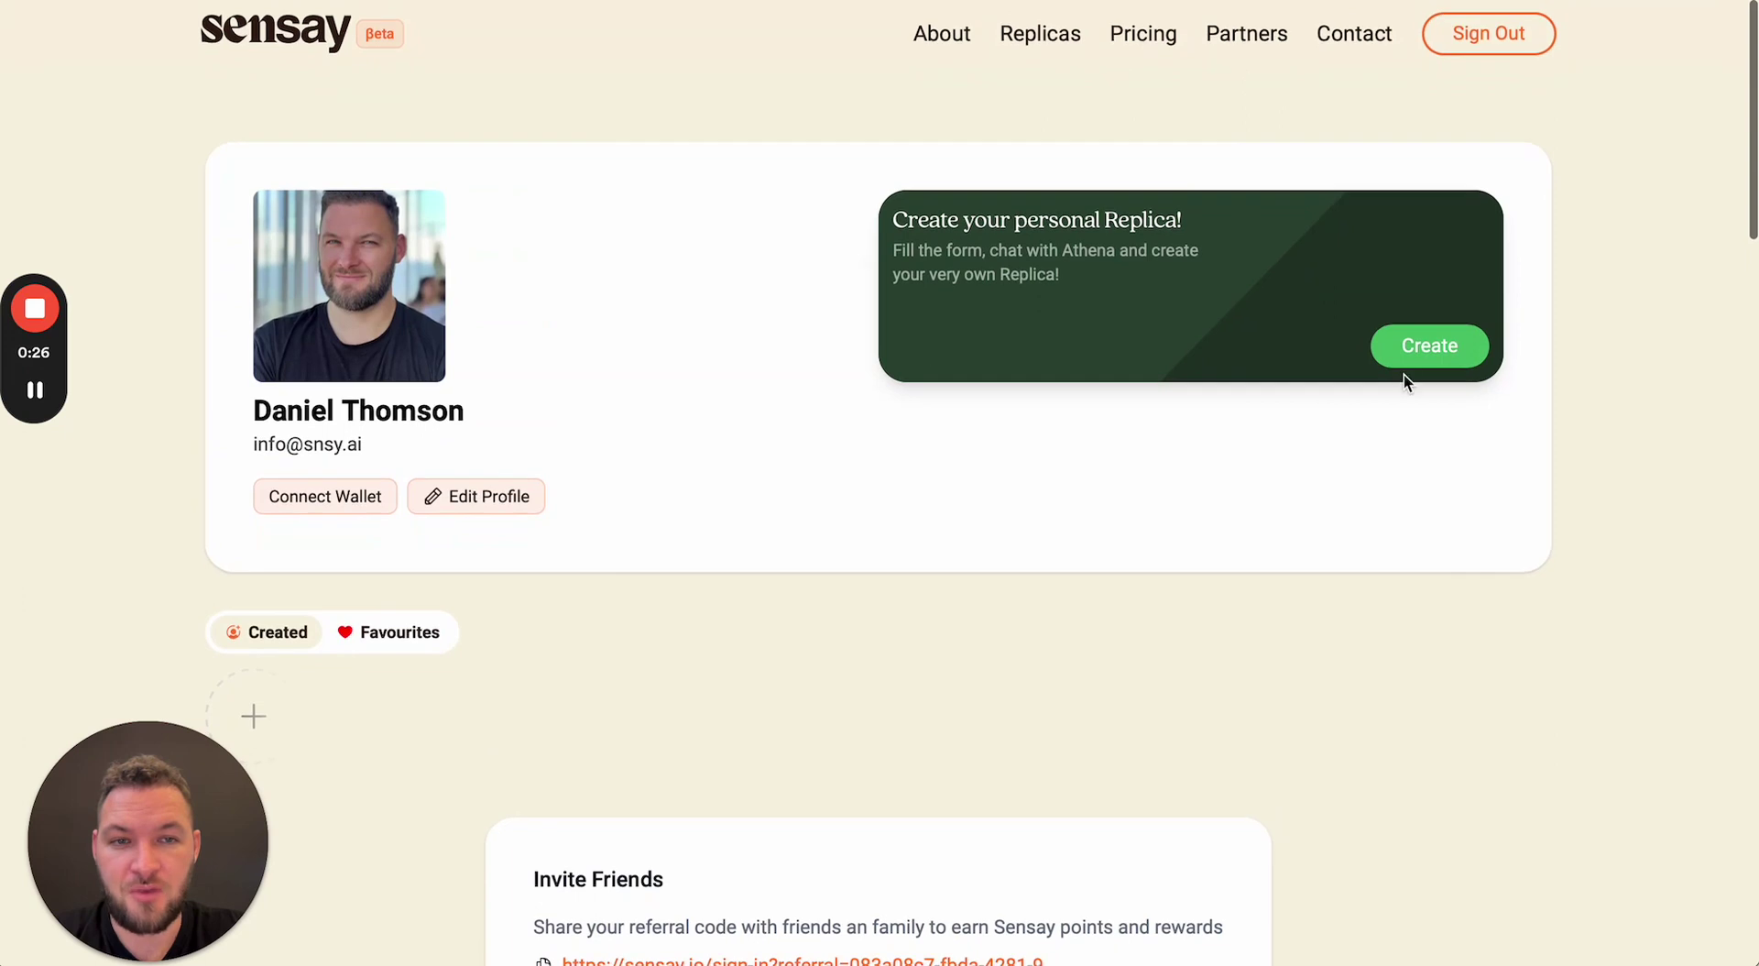
pyautogui.click(1445, 350)
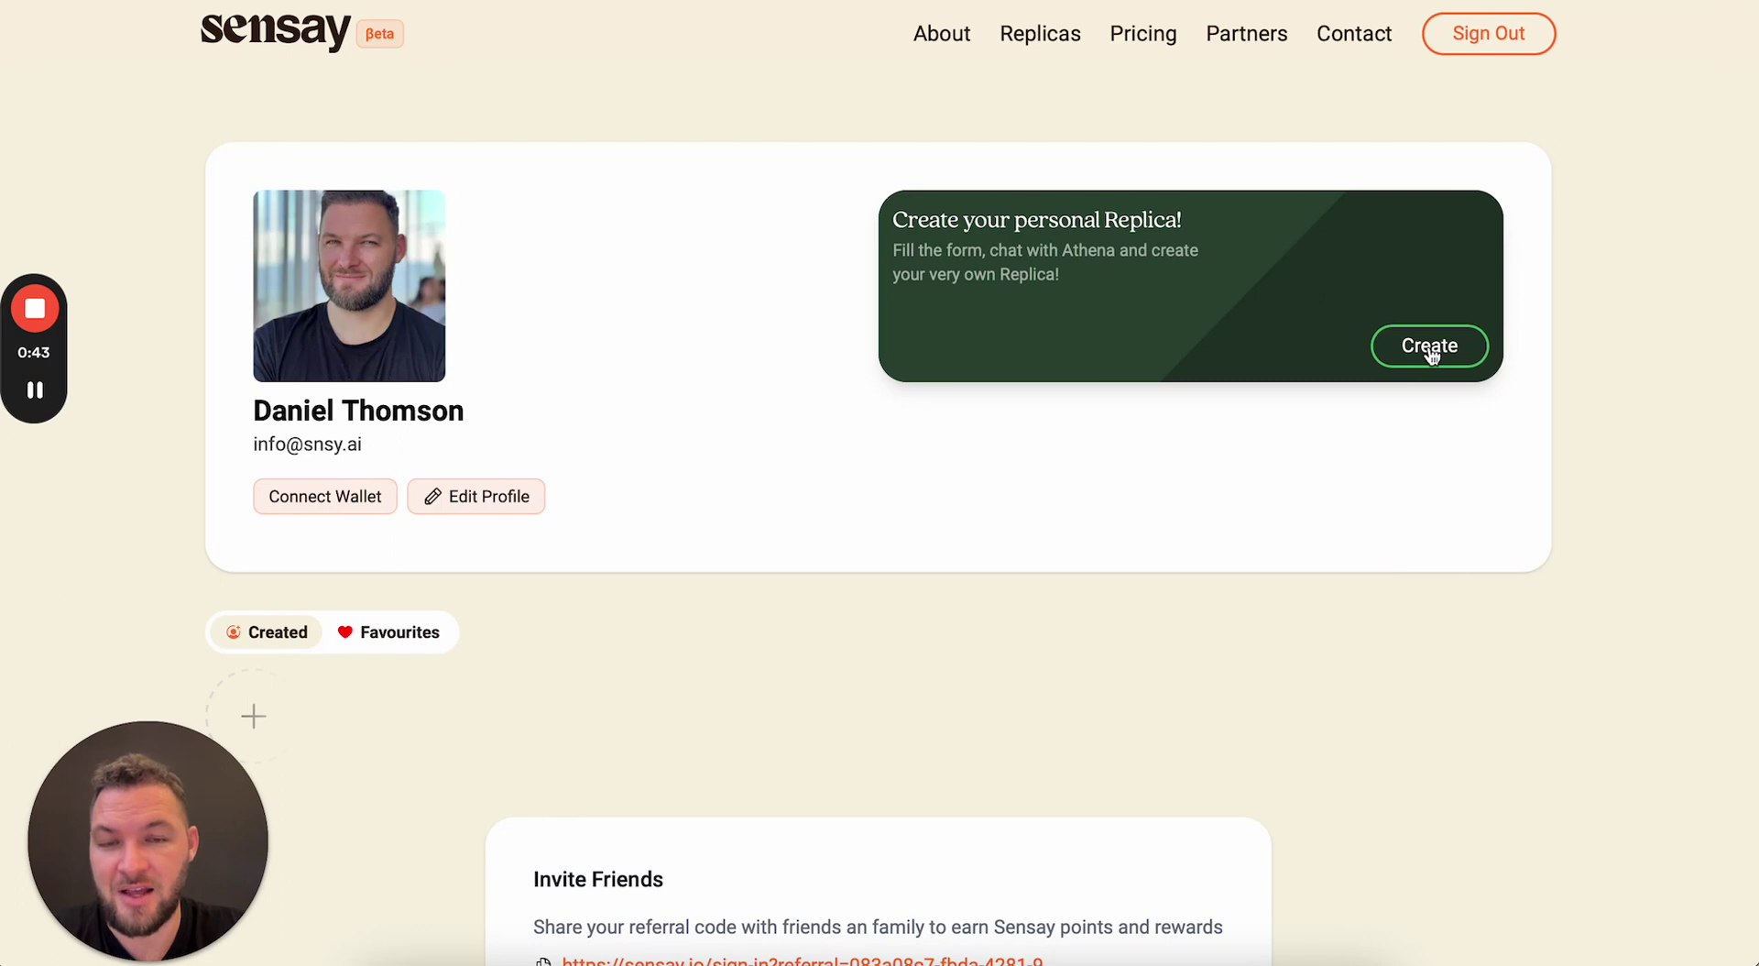
pyautogui.click(1430, 349)
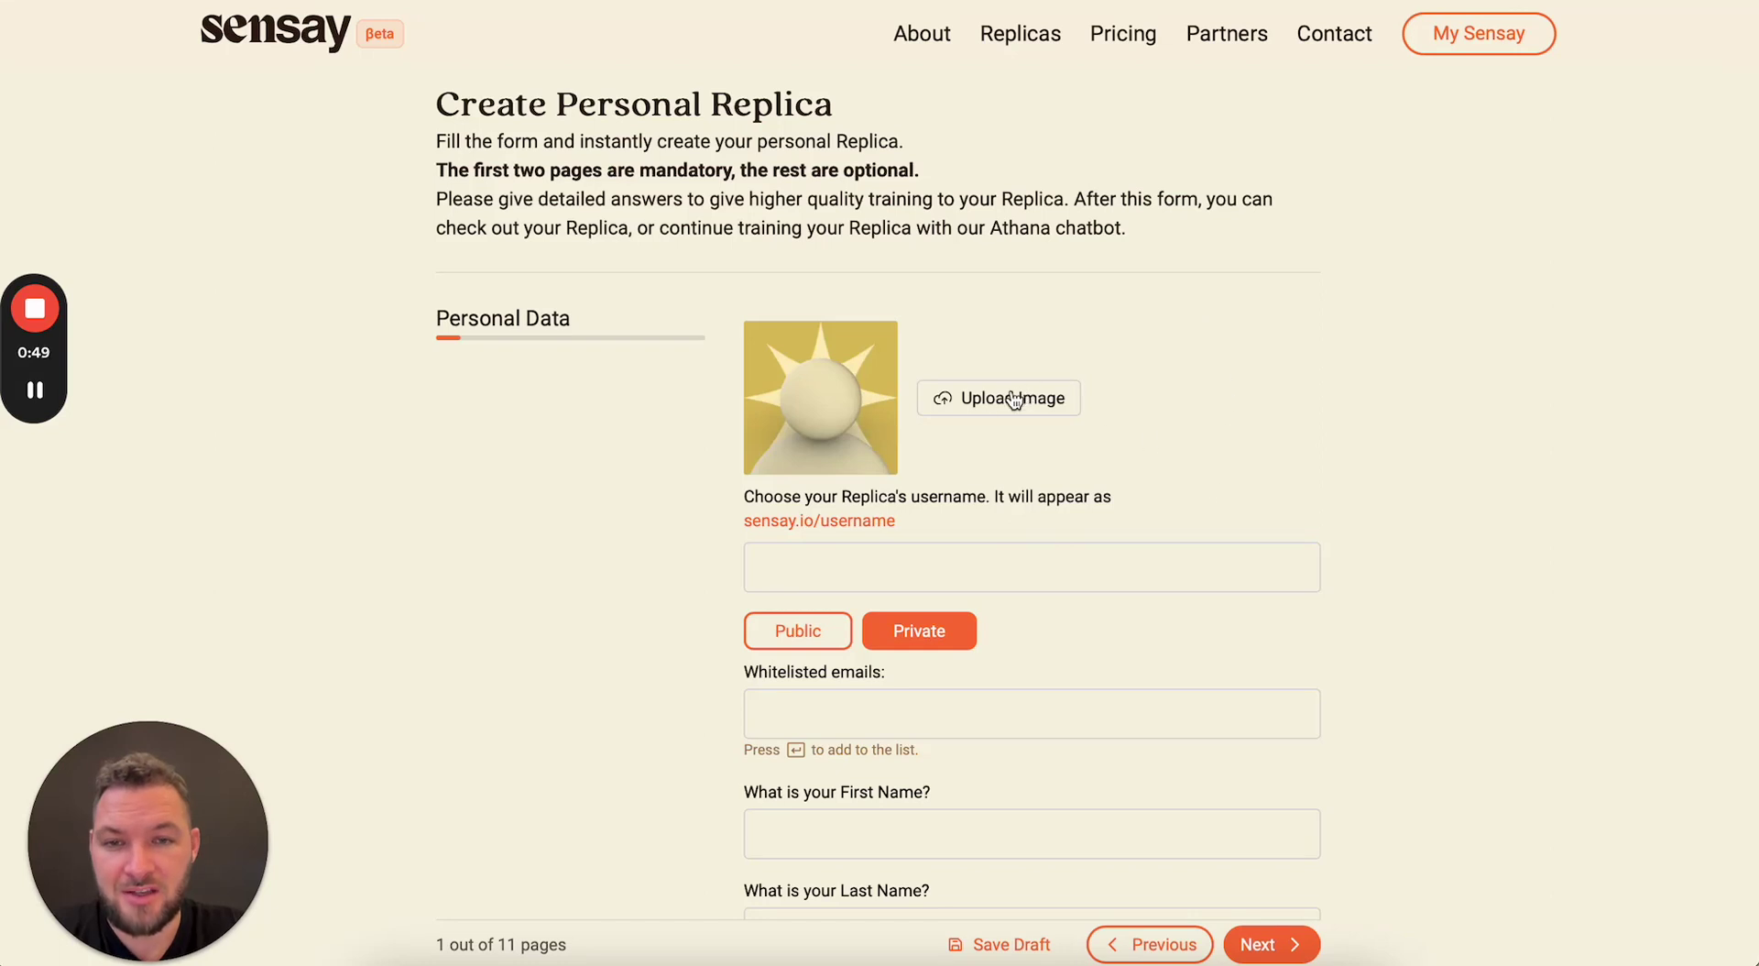
# Enter an available username for the Replica, based on the person's name.
pyautogui.click(943, 565)
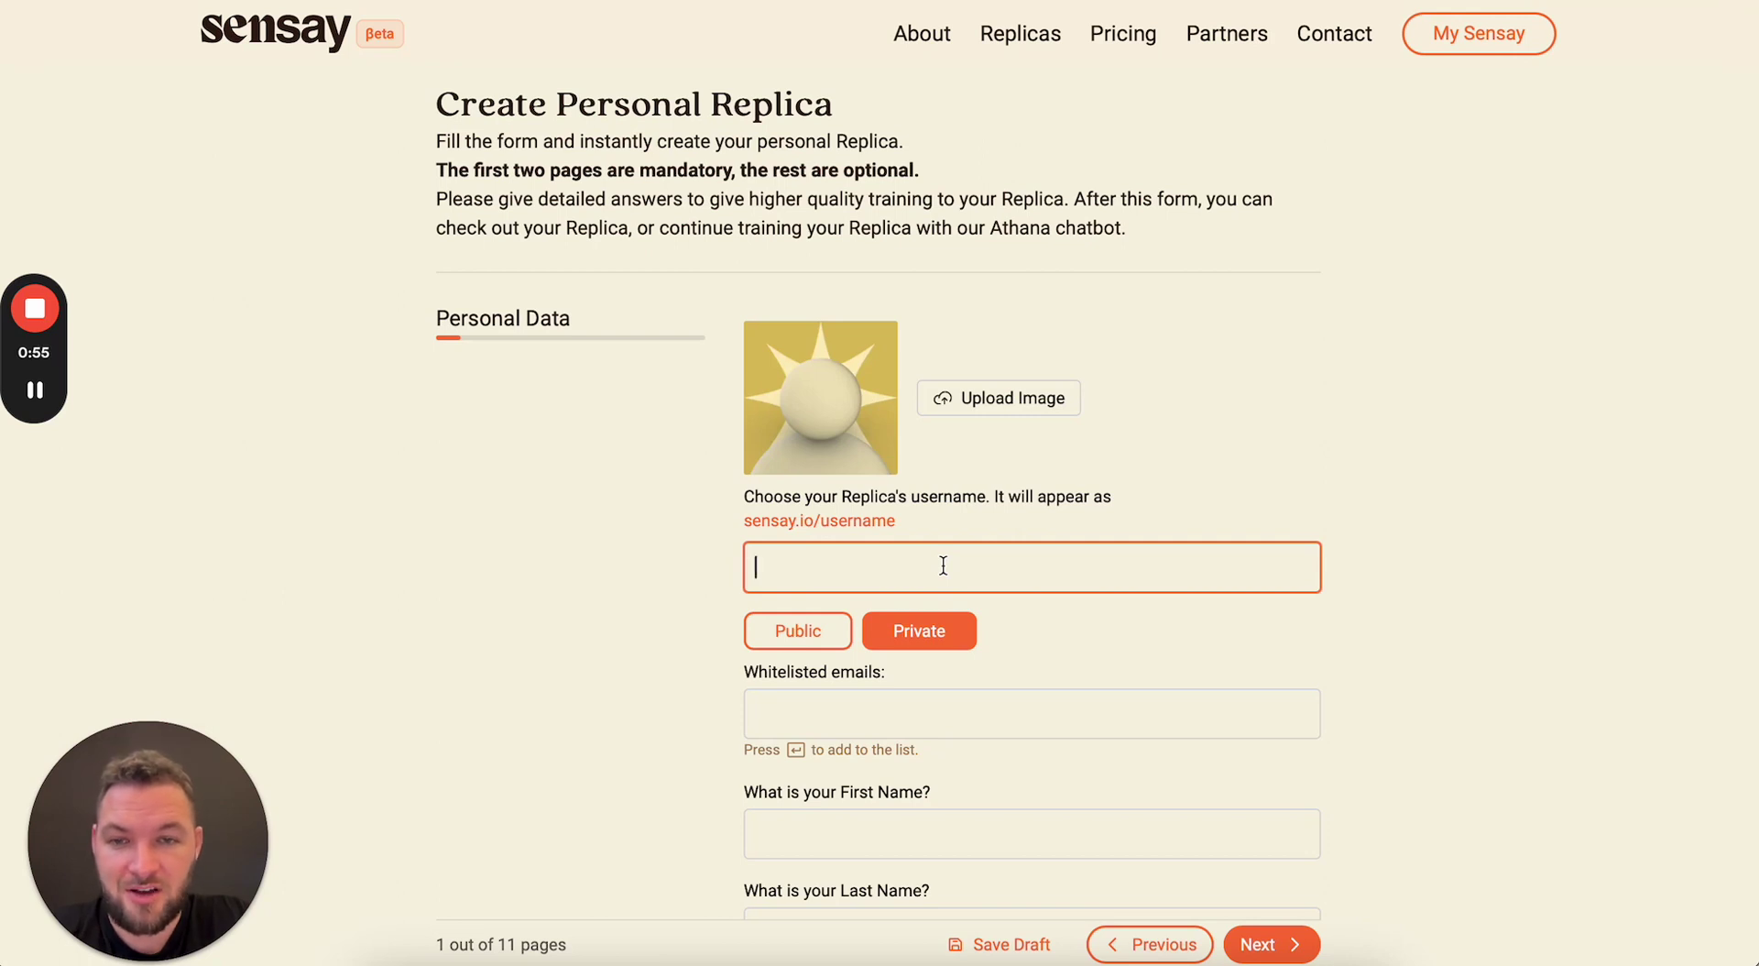
pyautogui.write('danielthomson')
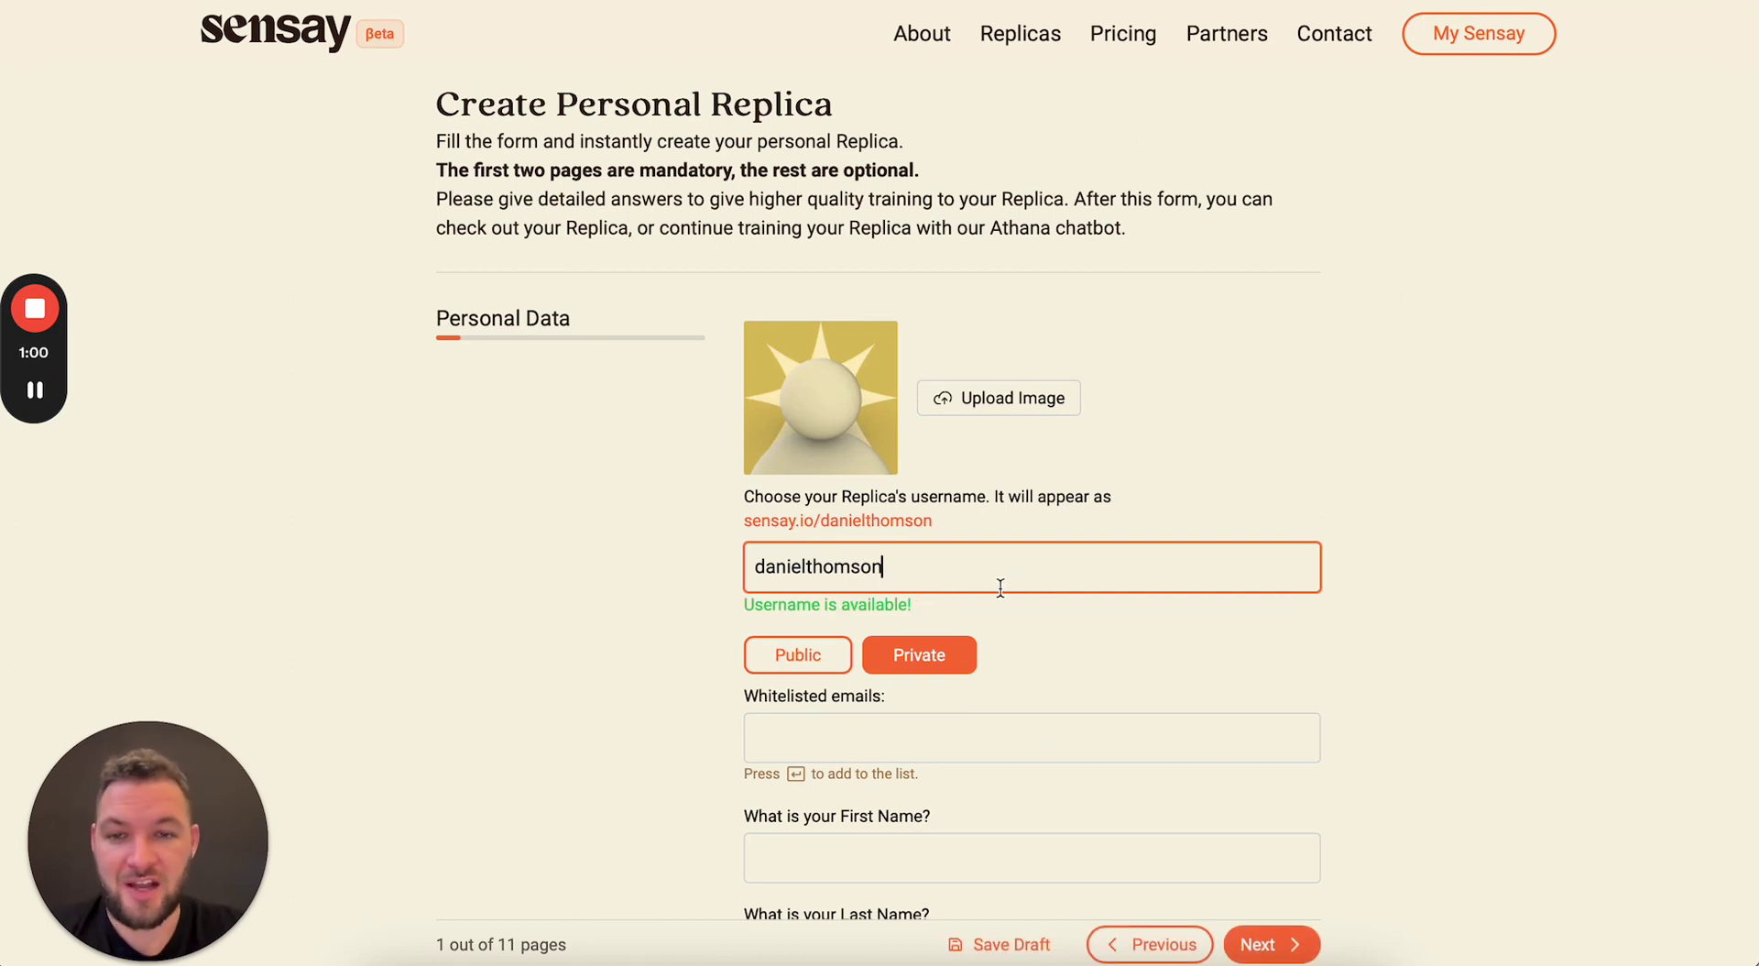
pyautogui.scroll(-1, 1008, 604)
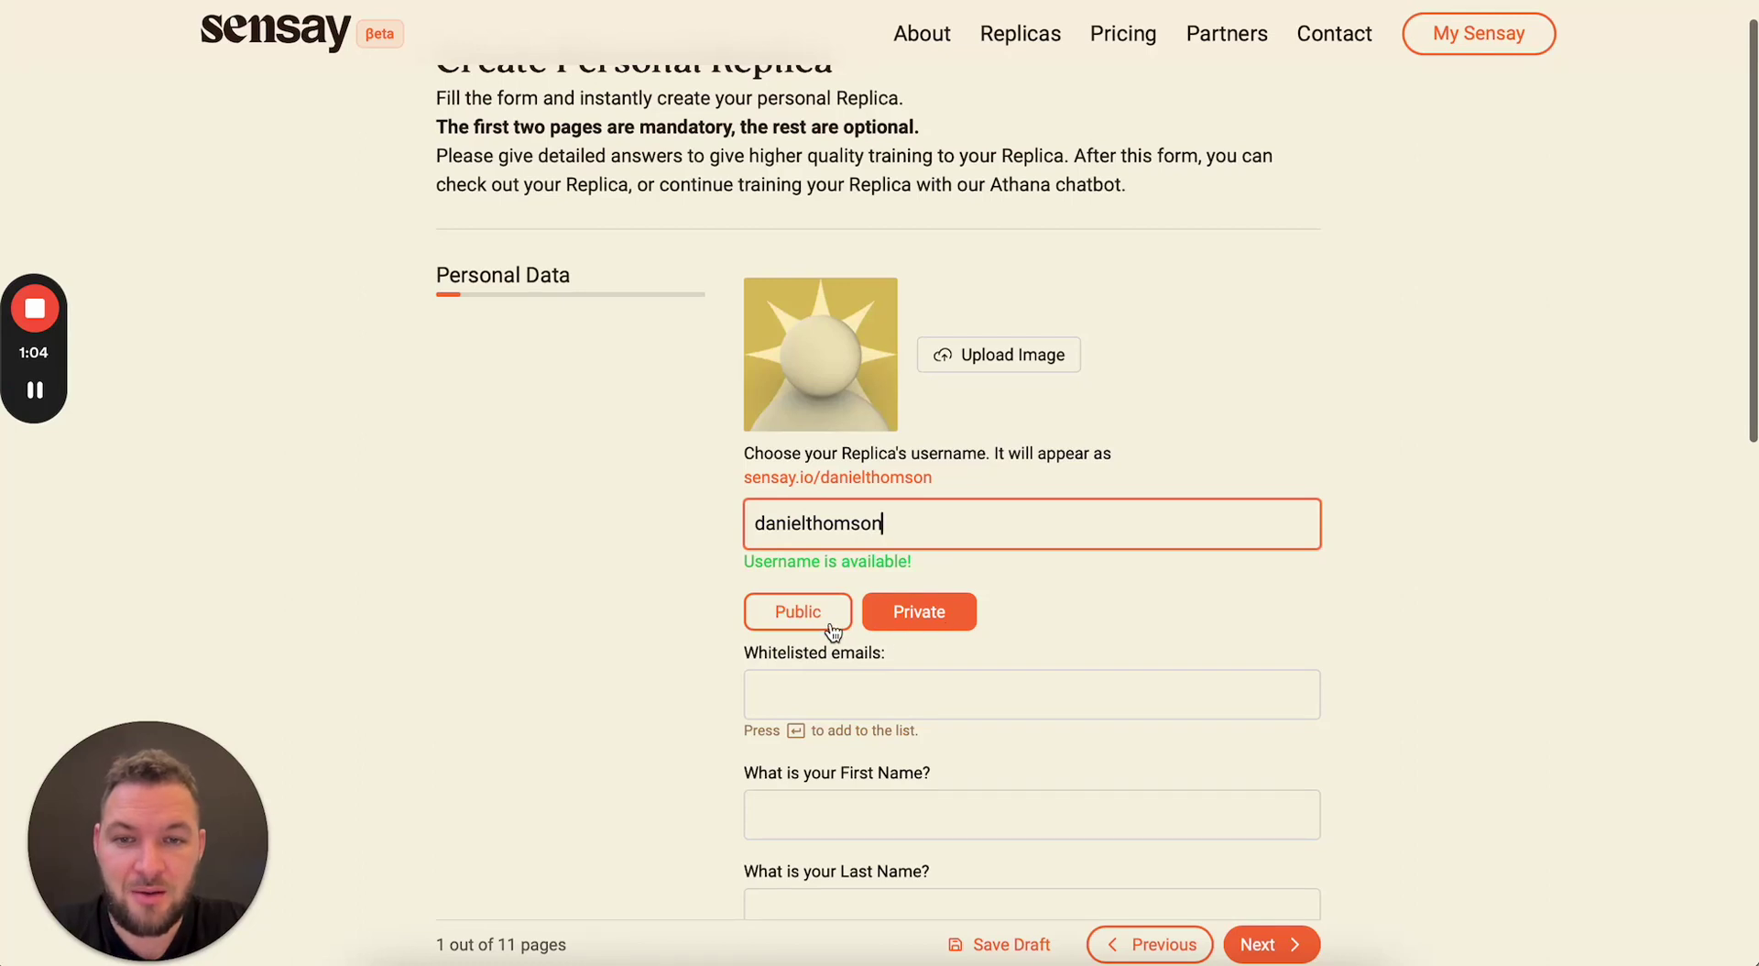
pyautogui.click(912, 621)
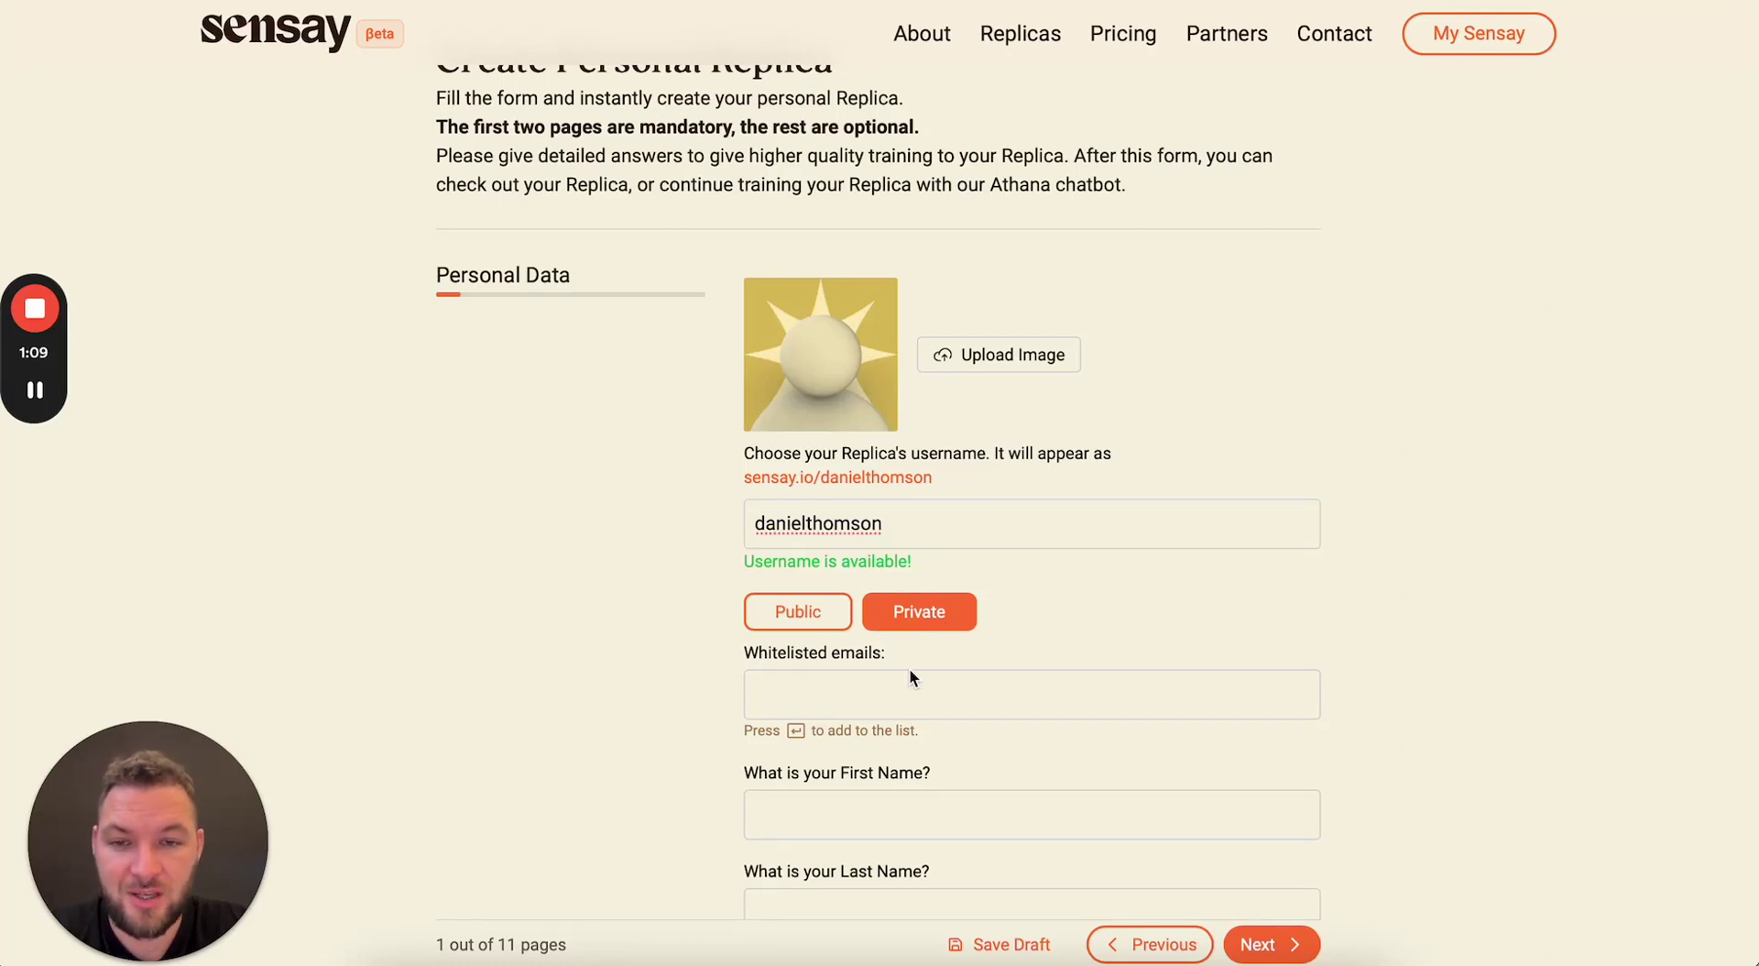
# Switch the Replica's visibility from Private to Public.
pyautogui.click(910, 699)
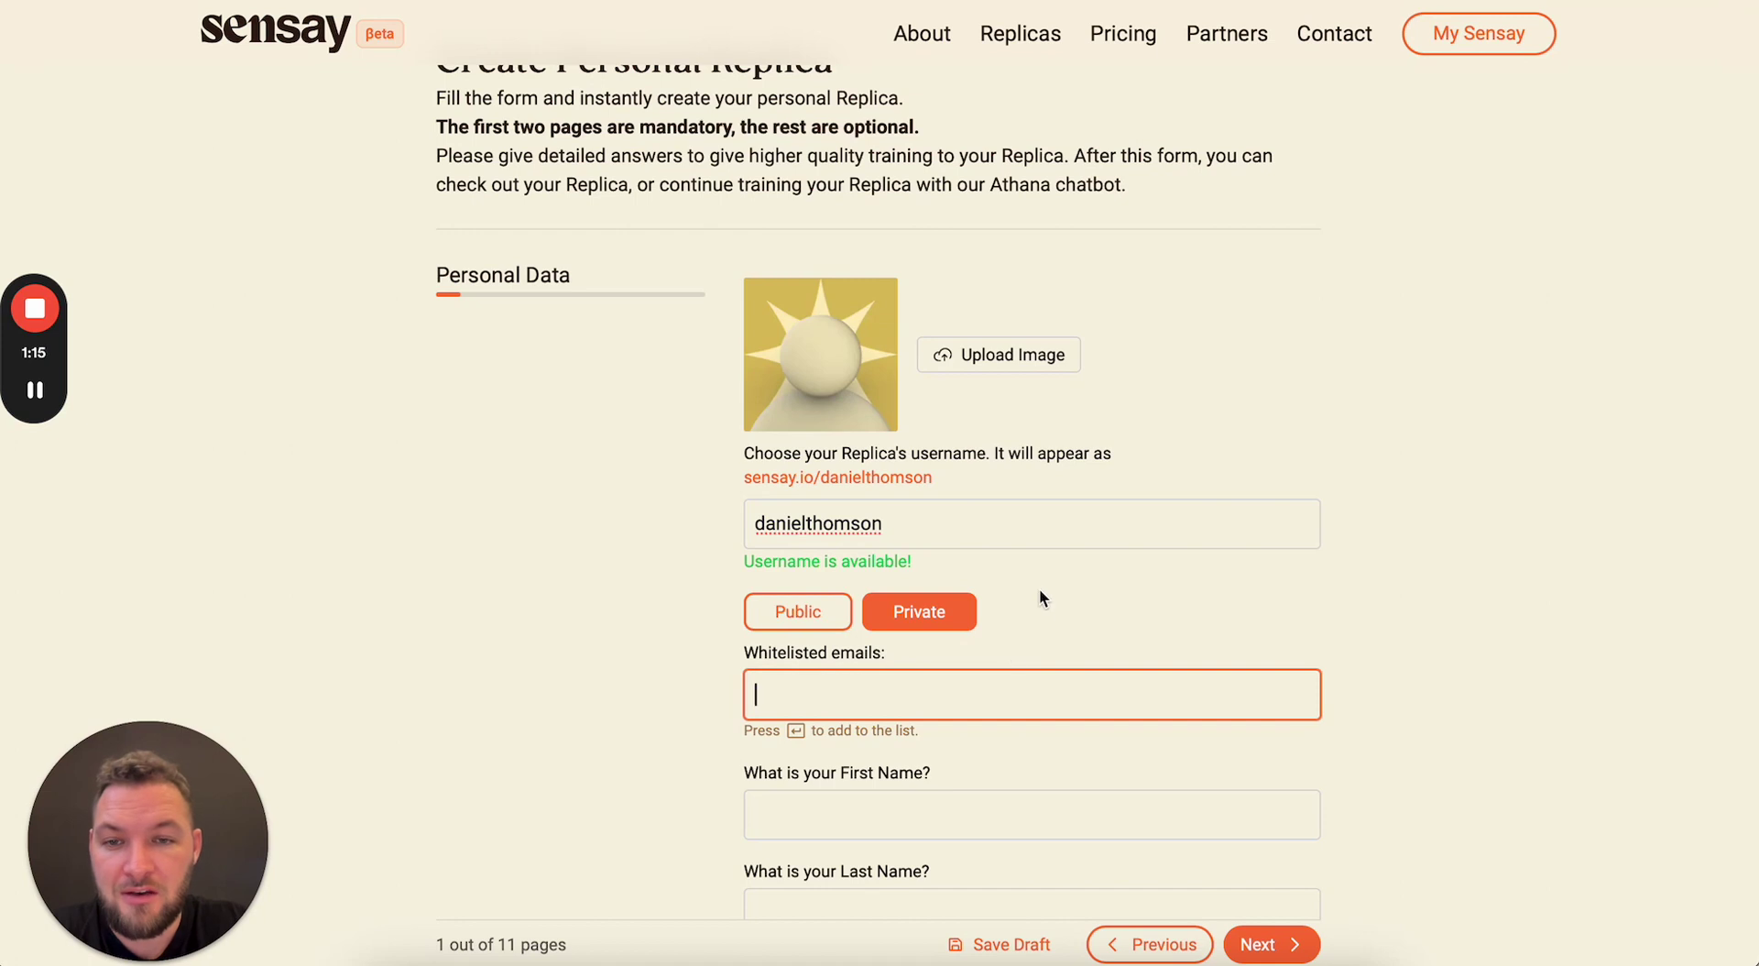
pyautogui.moveTo(944, 477); pyautogui.dragTo(813, 478)
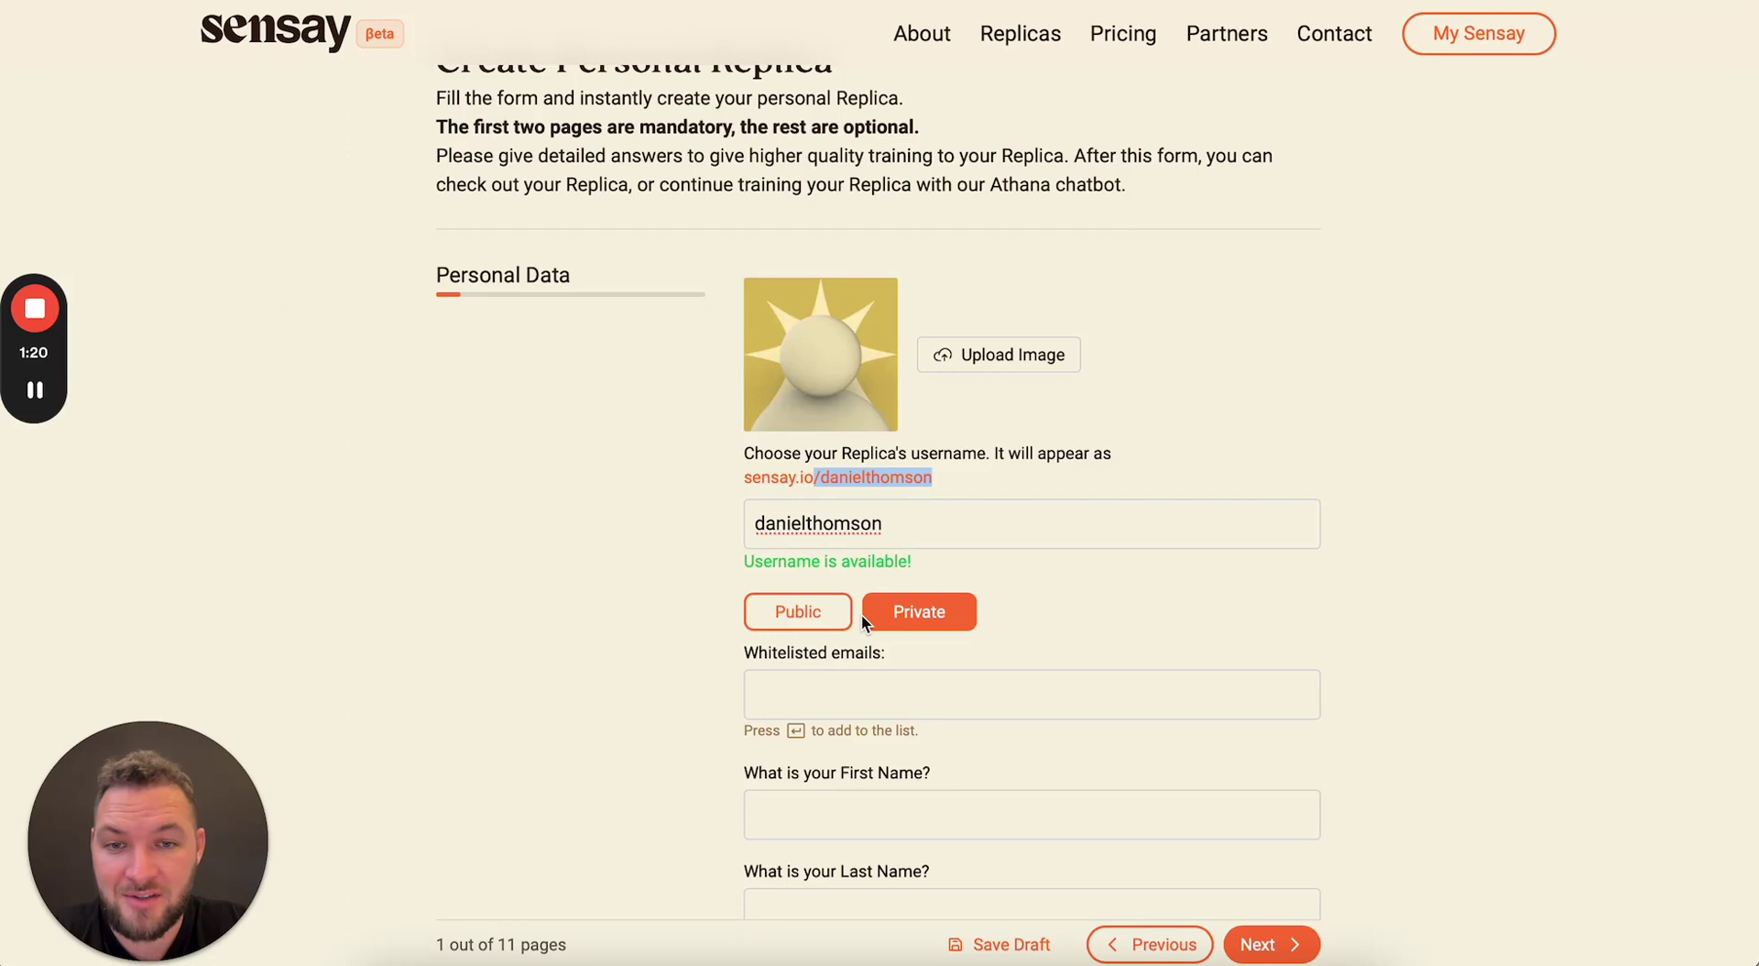
pyautogui.click(815, 621)
pyautogui.scroll(-1, 1077, 614)
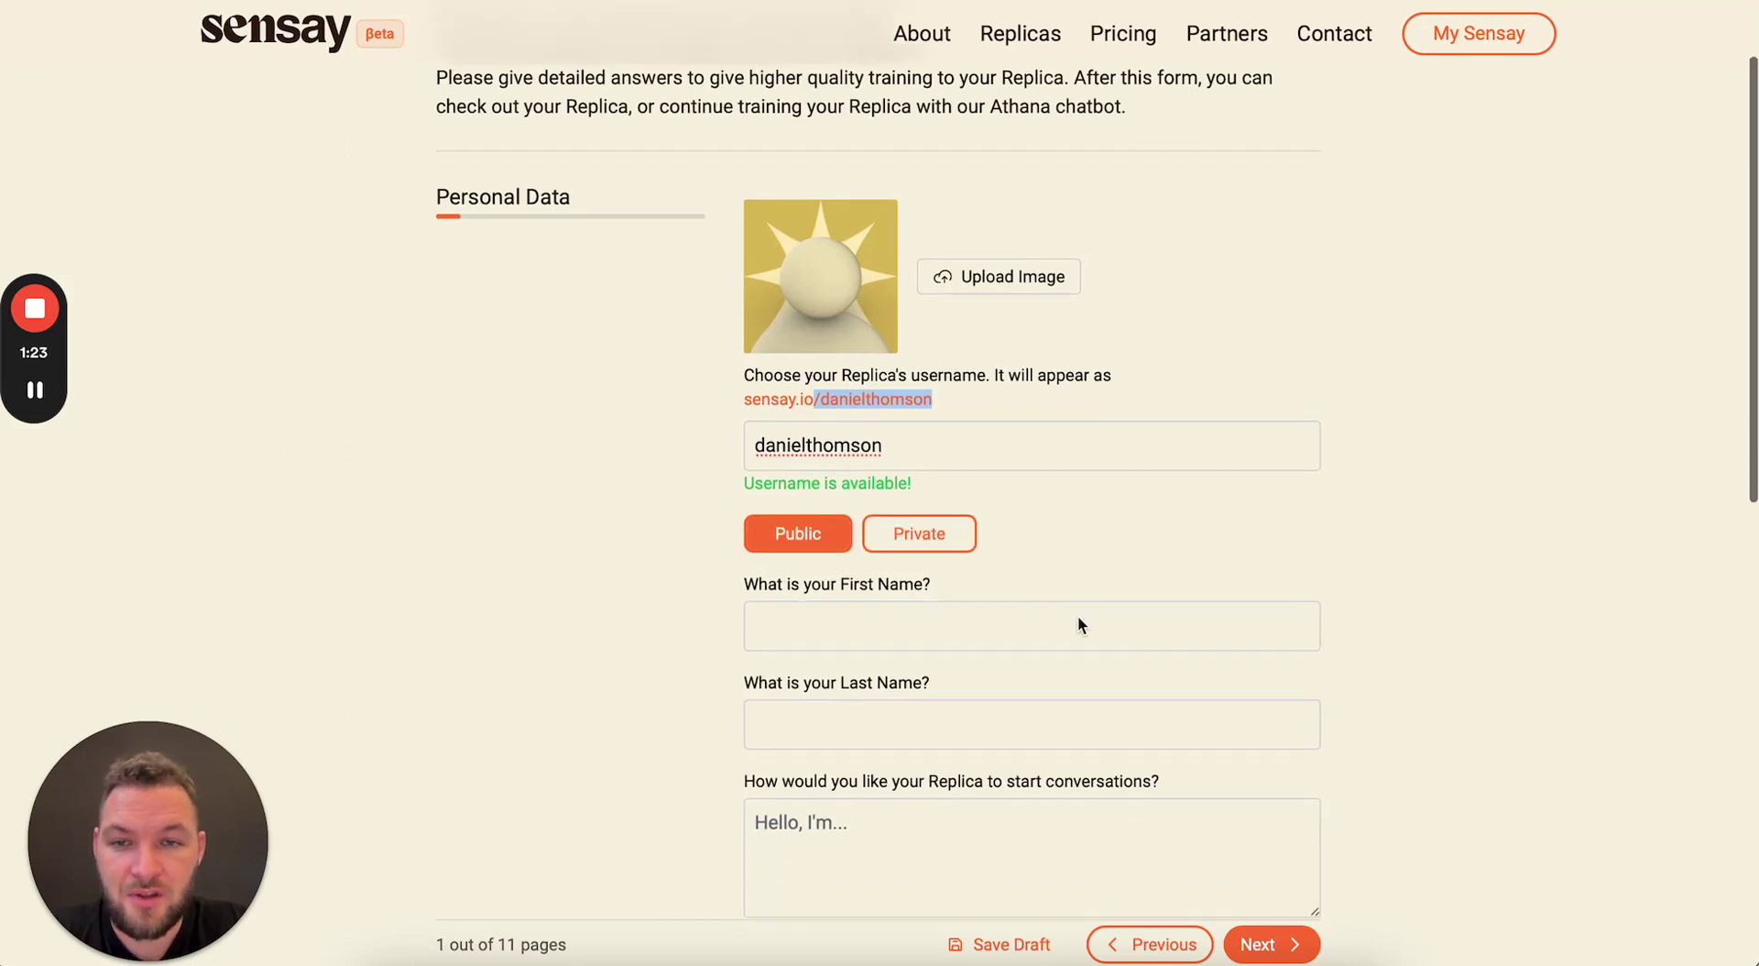
# Fill in the person's first and last name.
pyautogui.click(932, 616)
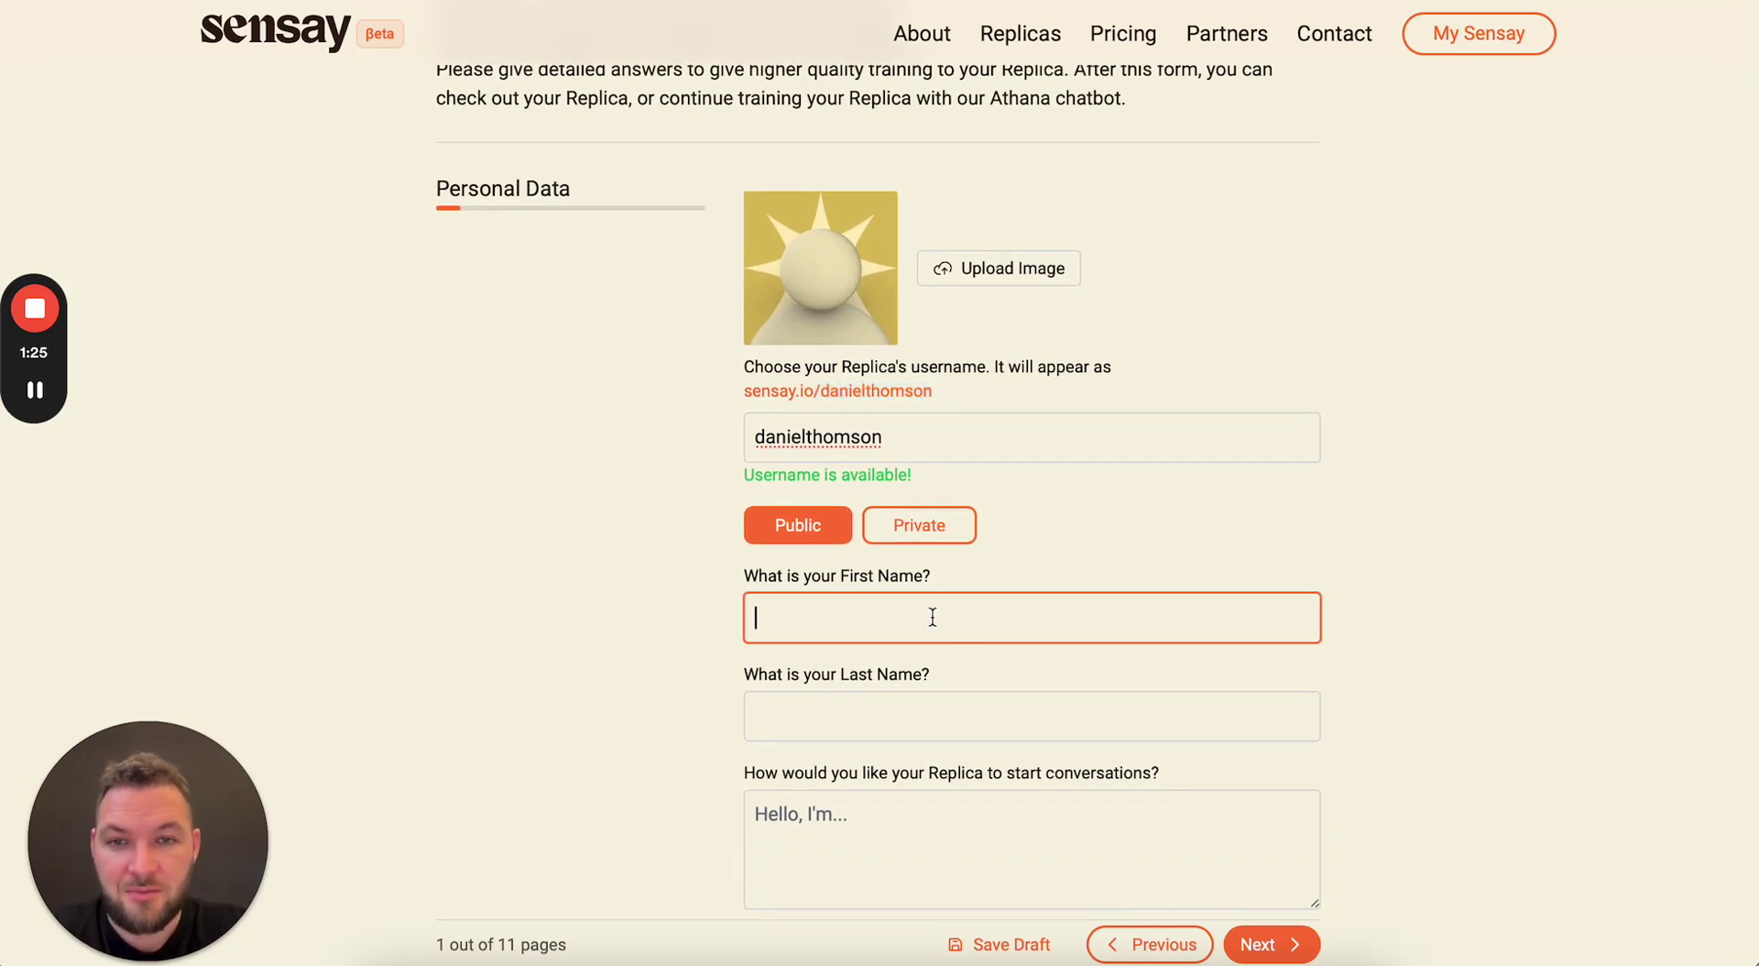
pyautogui.write('Daniel')
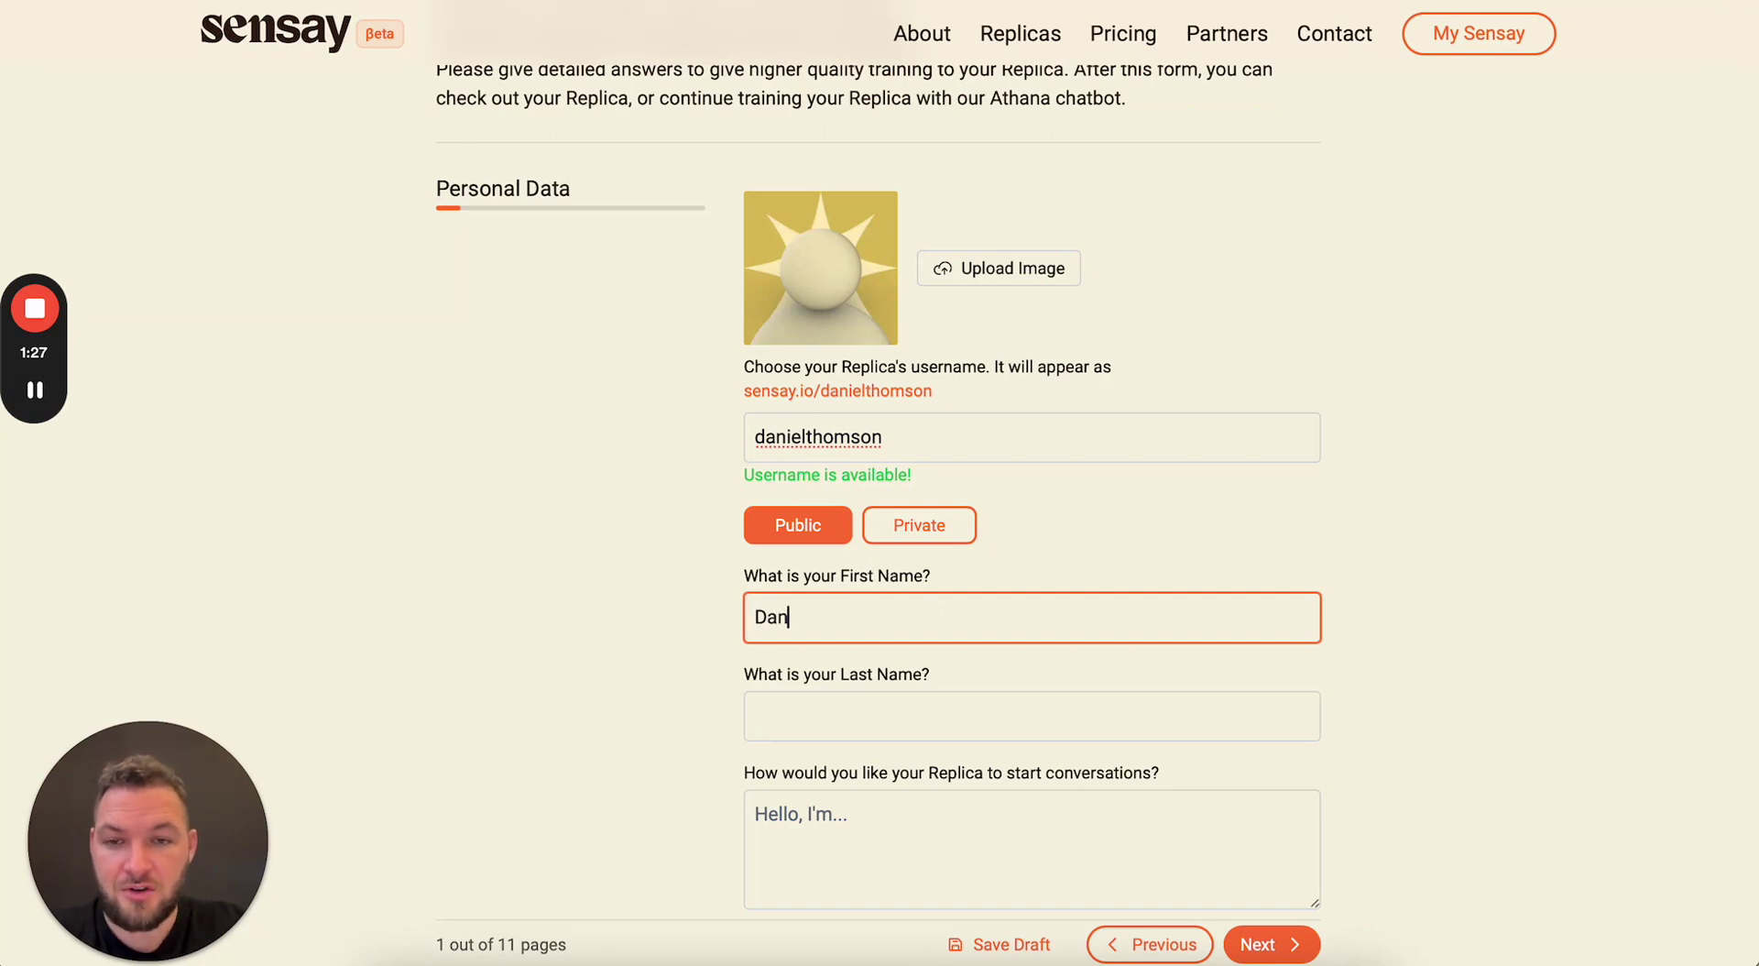
pyautogui.press('Tab')
pyautogui.write('Thomson')
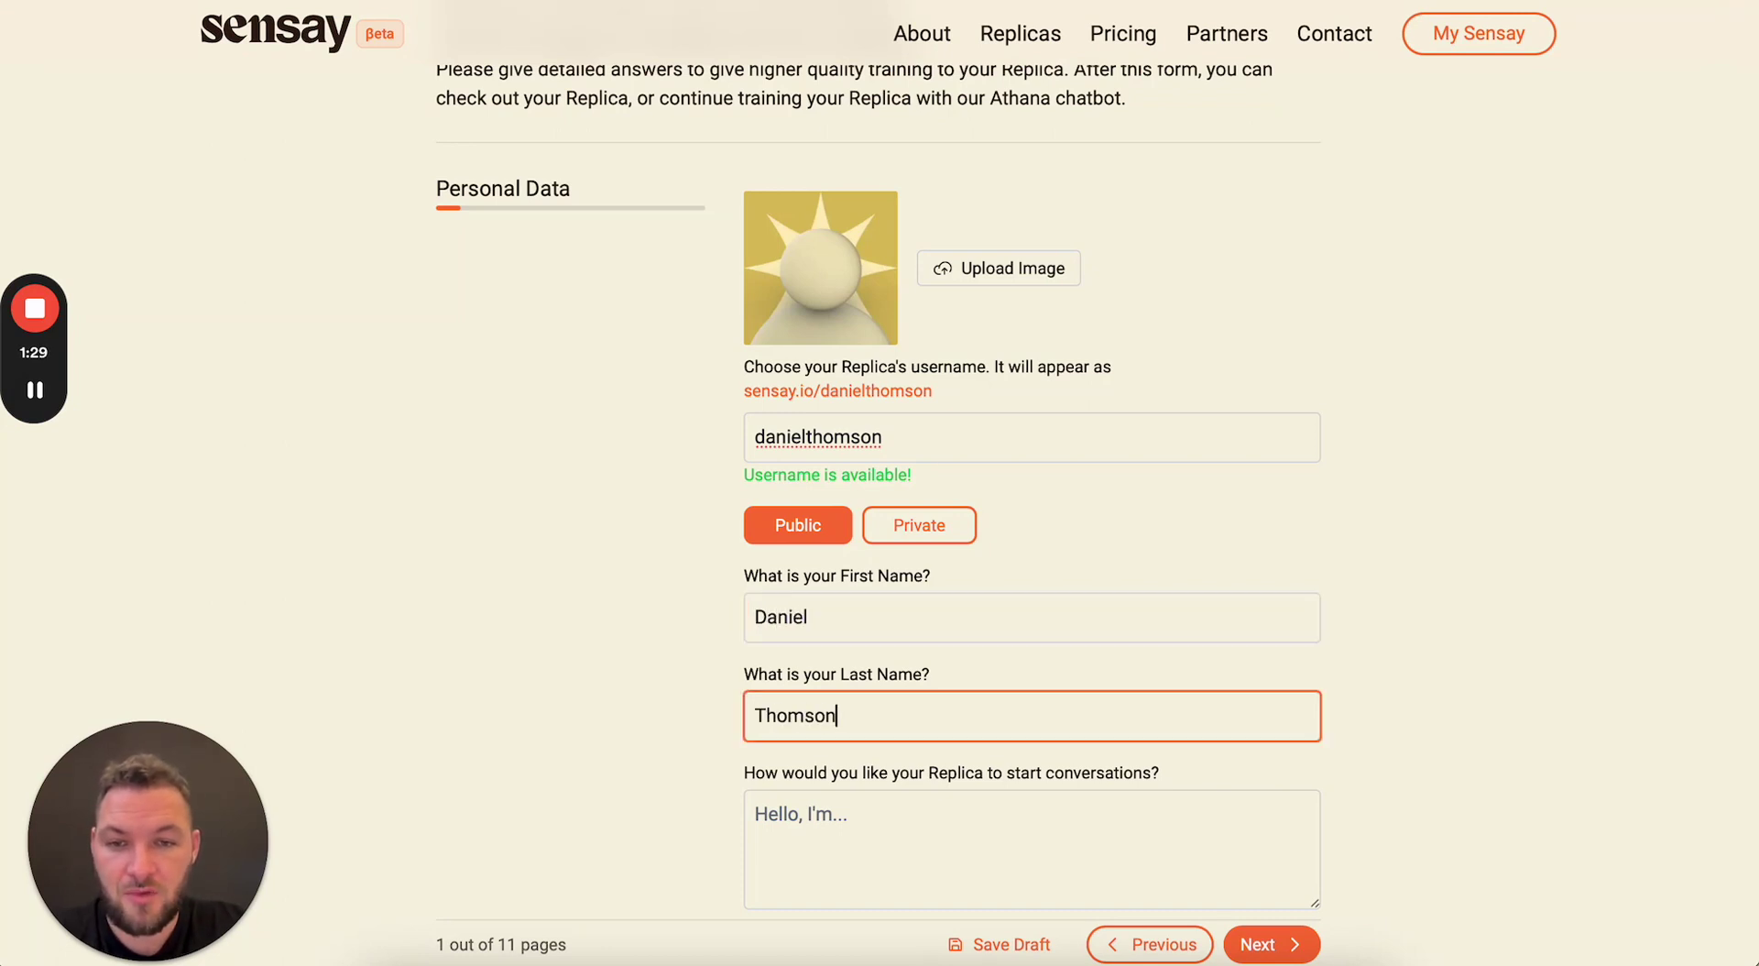
pyautogui.scroll(-3, 954, 629)
# Write a founder greeting asking what the visitor would like to talk about today, then try advancing.
pyautogui.click(867, 626)
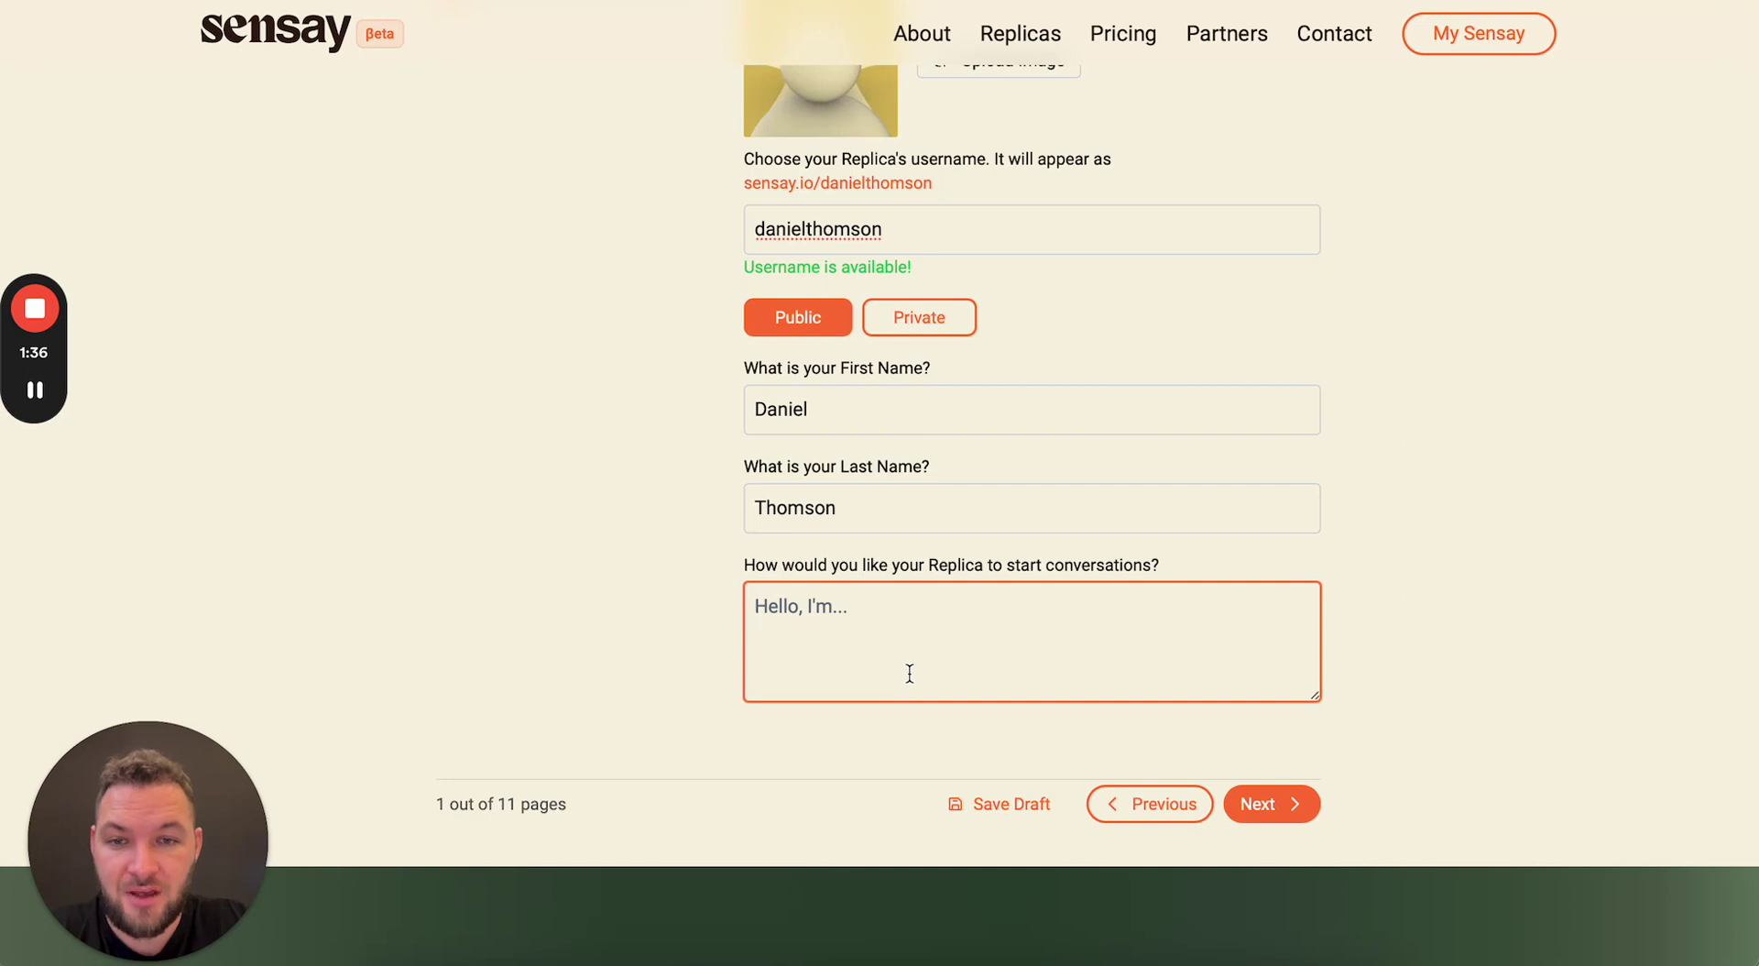
pyautogui.write('Hey, ')
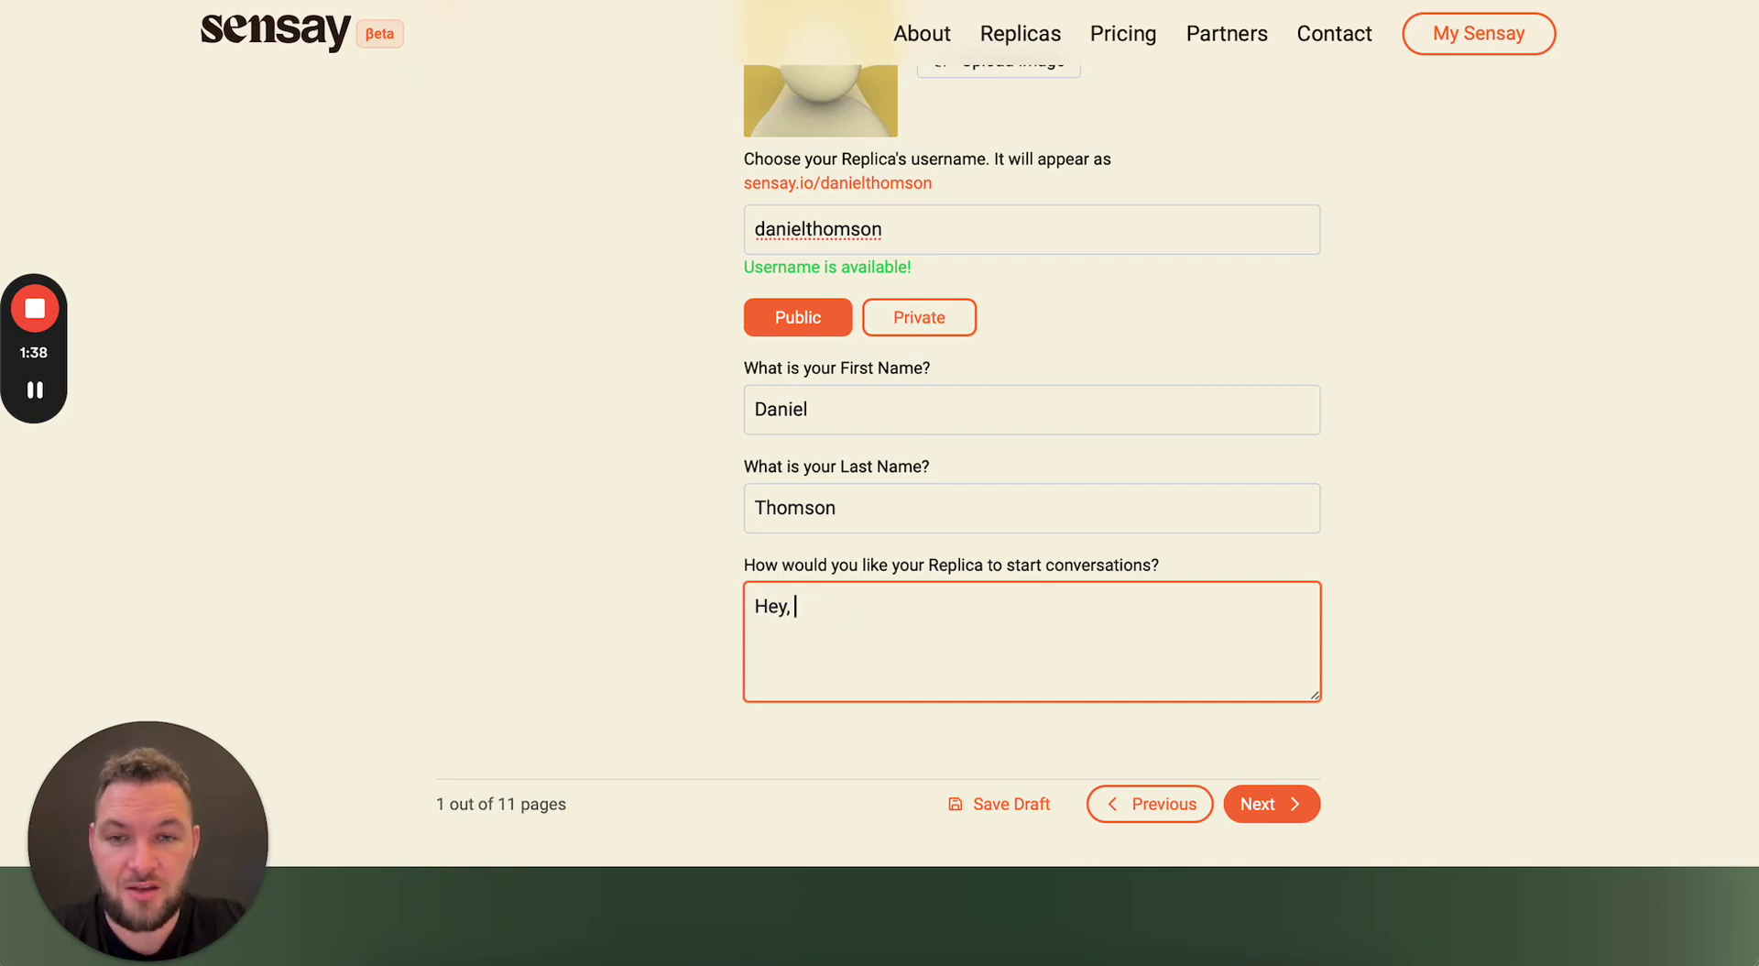
pyautogui.write("I'm Dan, the")
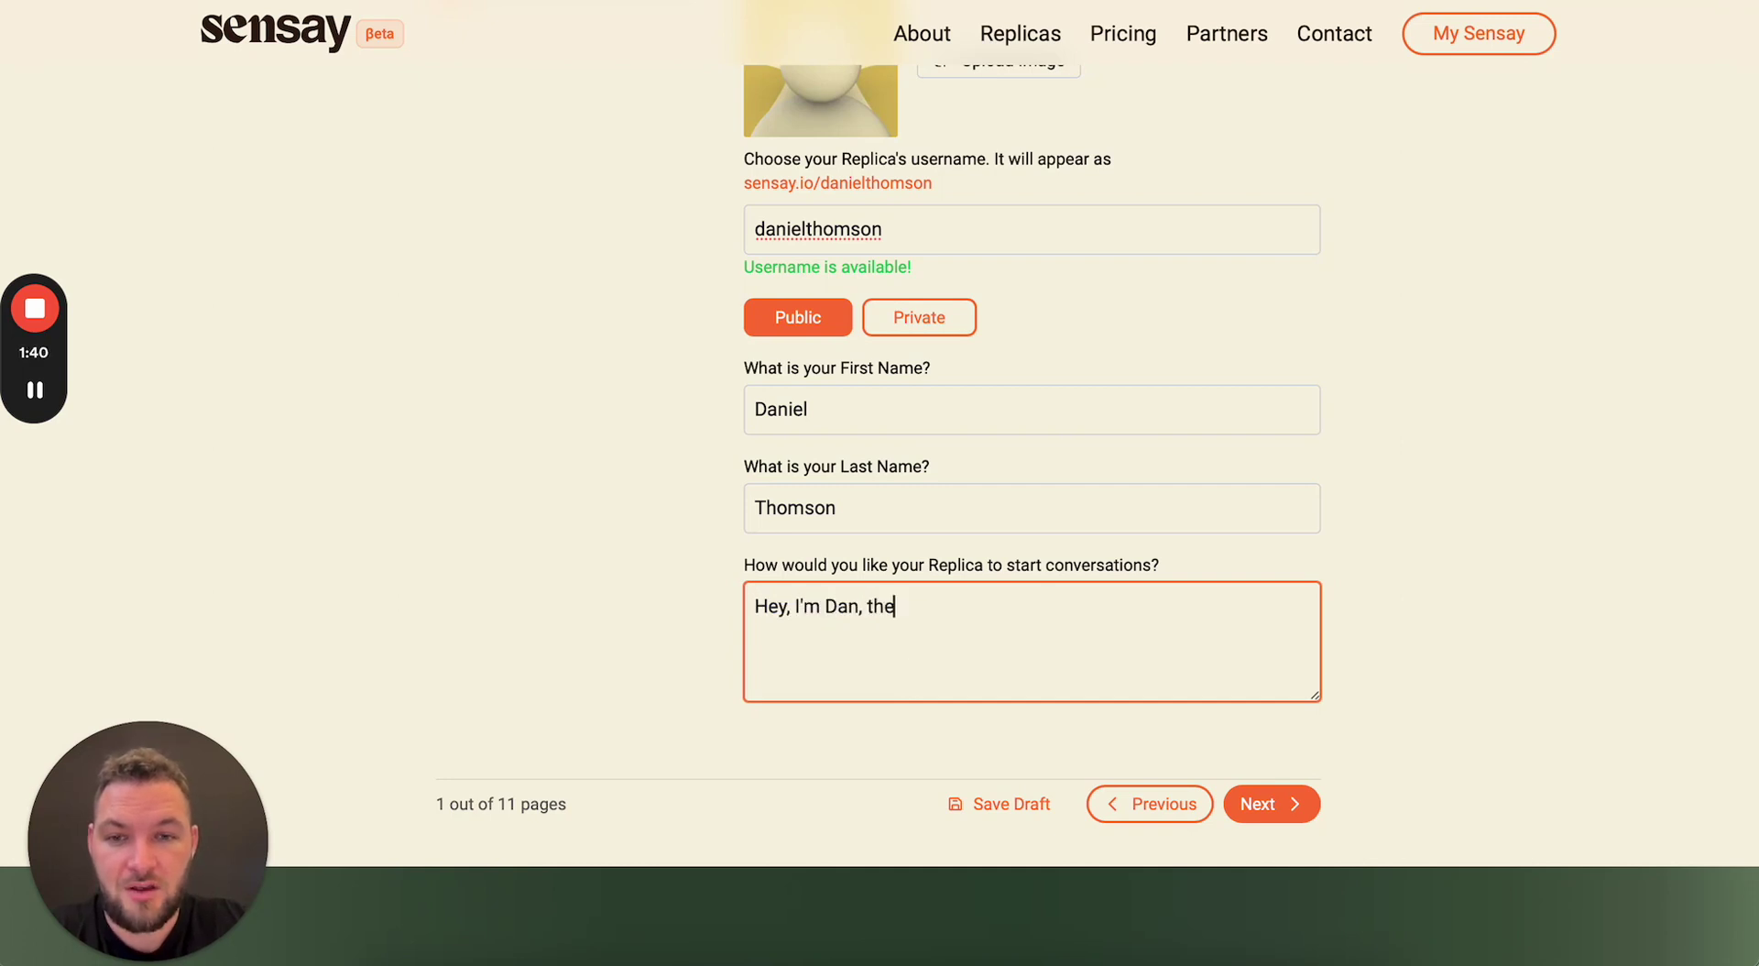
pyautogui.write(' founder of Sensay, what would you ')
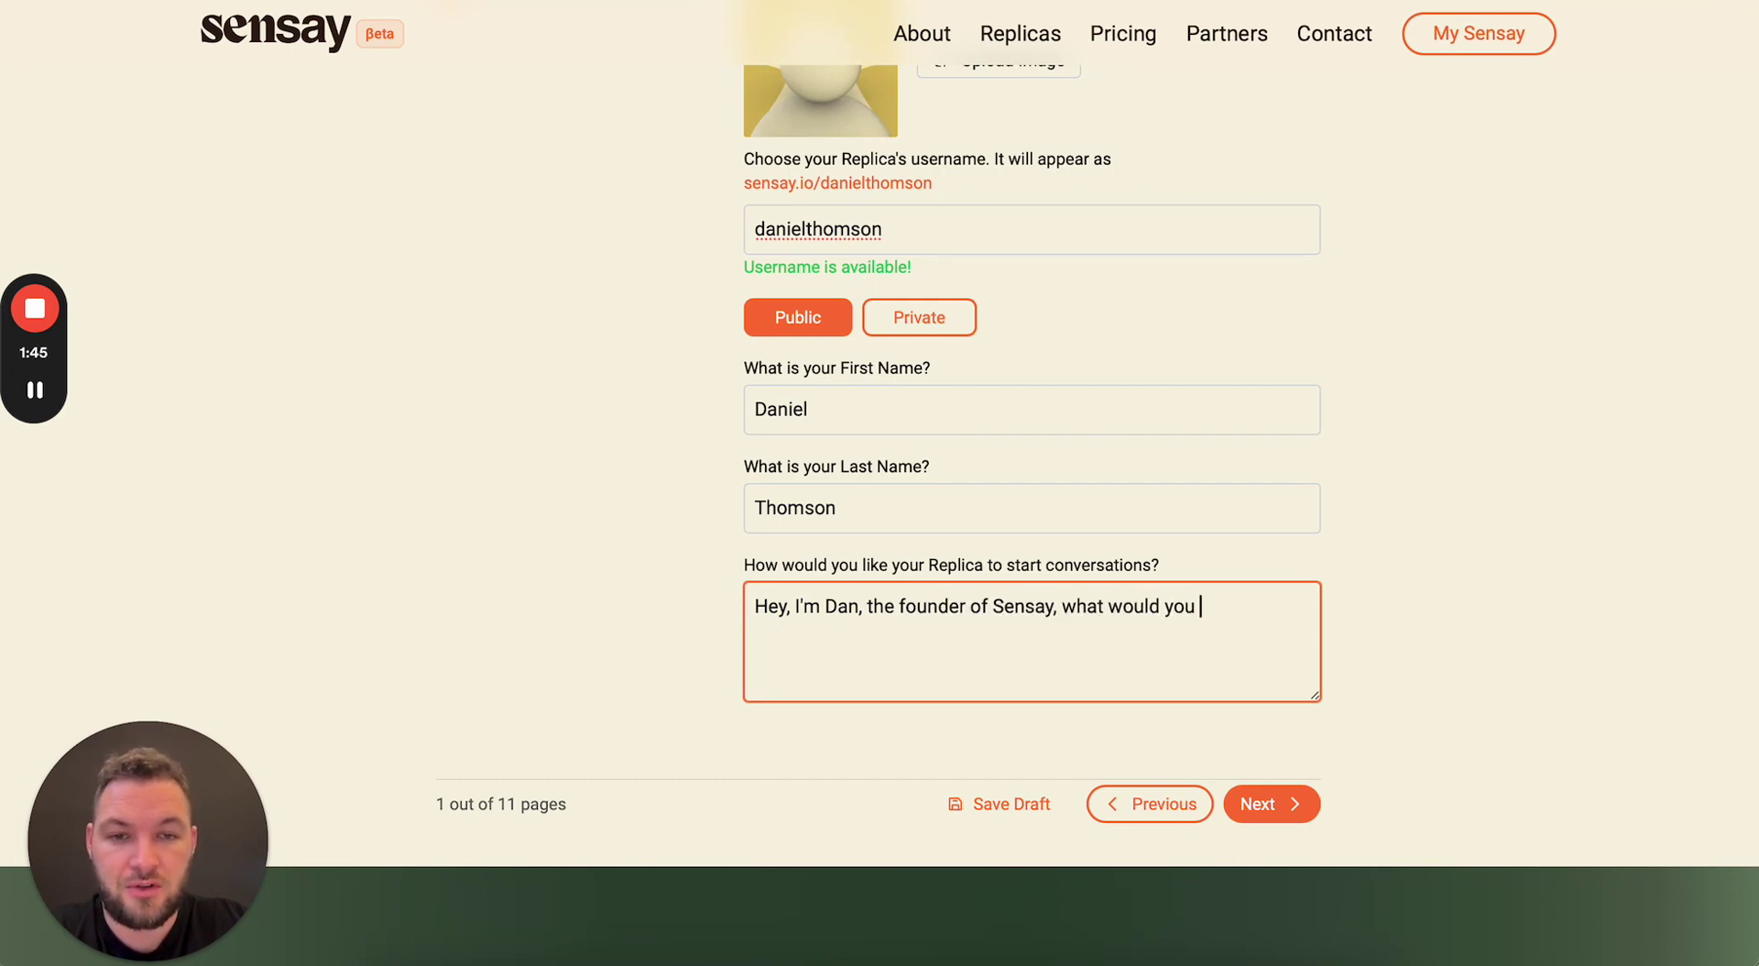
pyautogui.write('like to talk a')
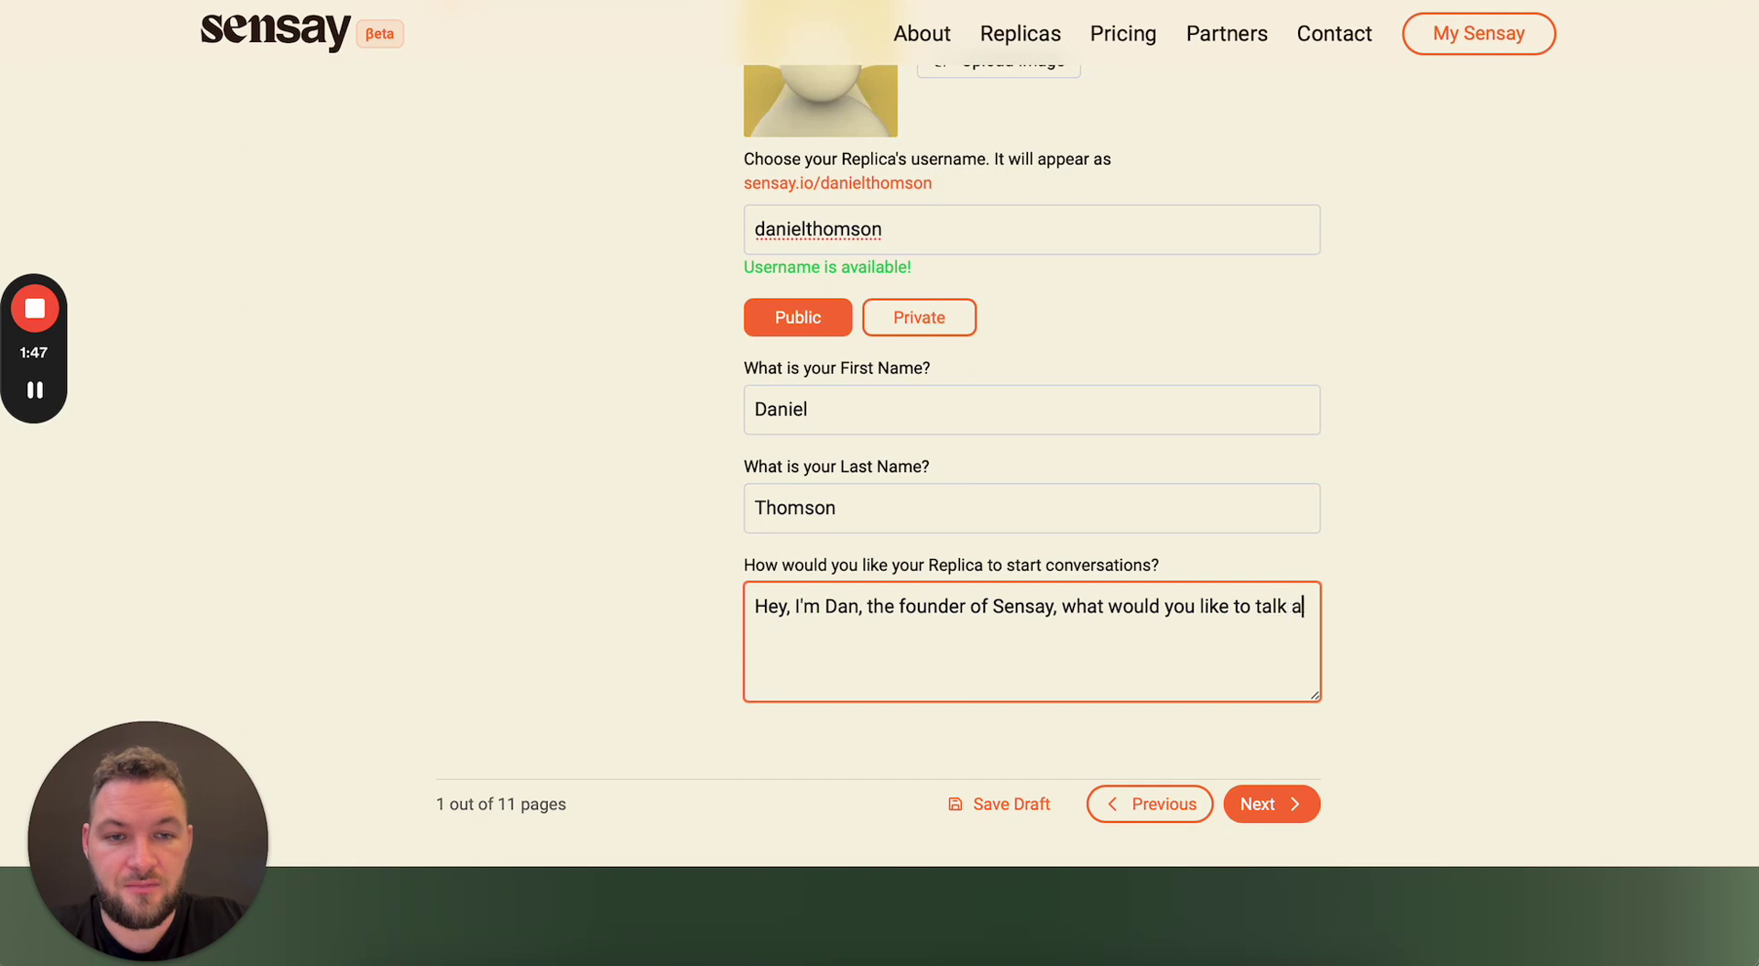
pyautogui.write('bout today?')
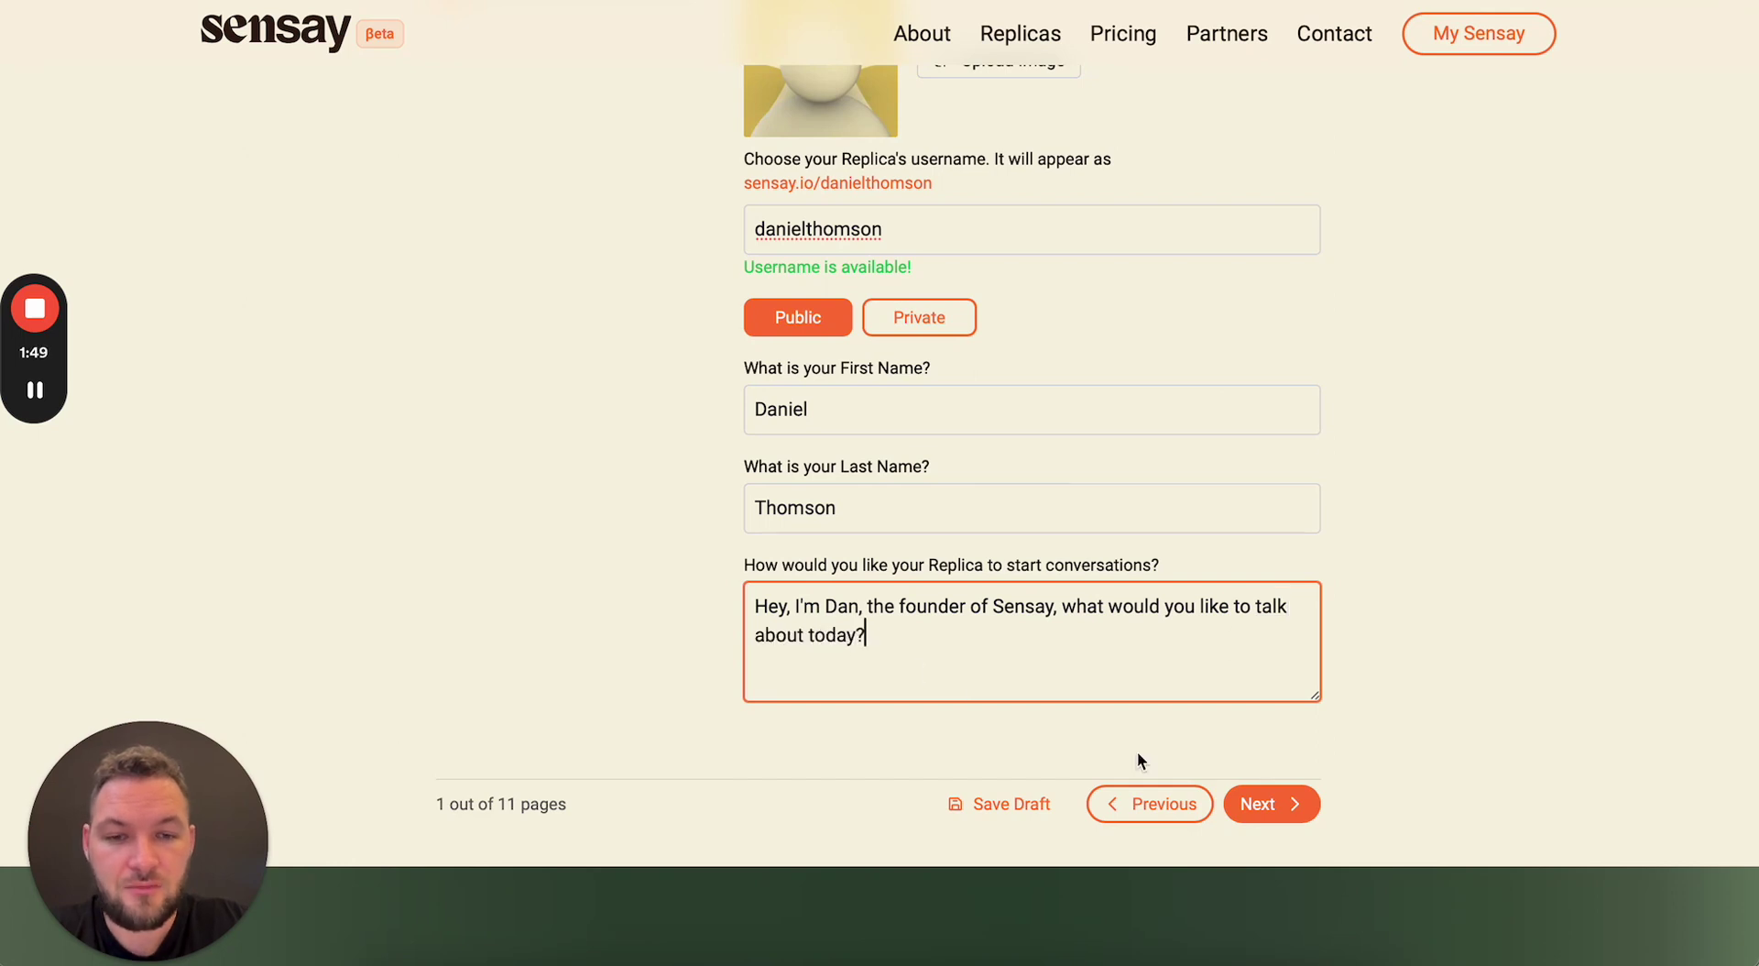
pyautogui.click(1245, 804)
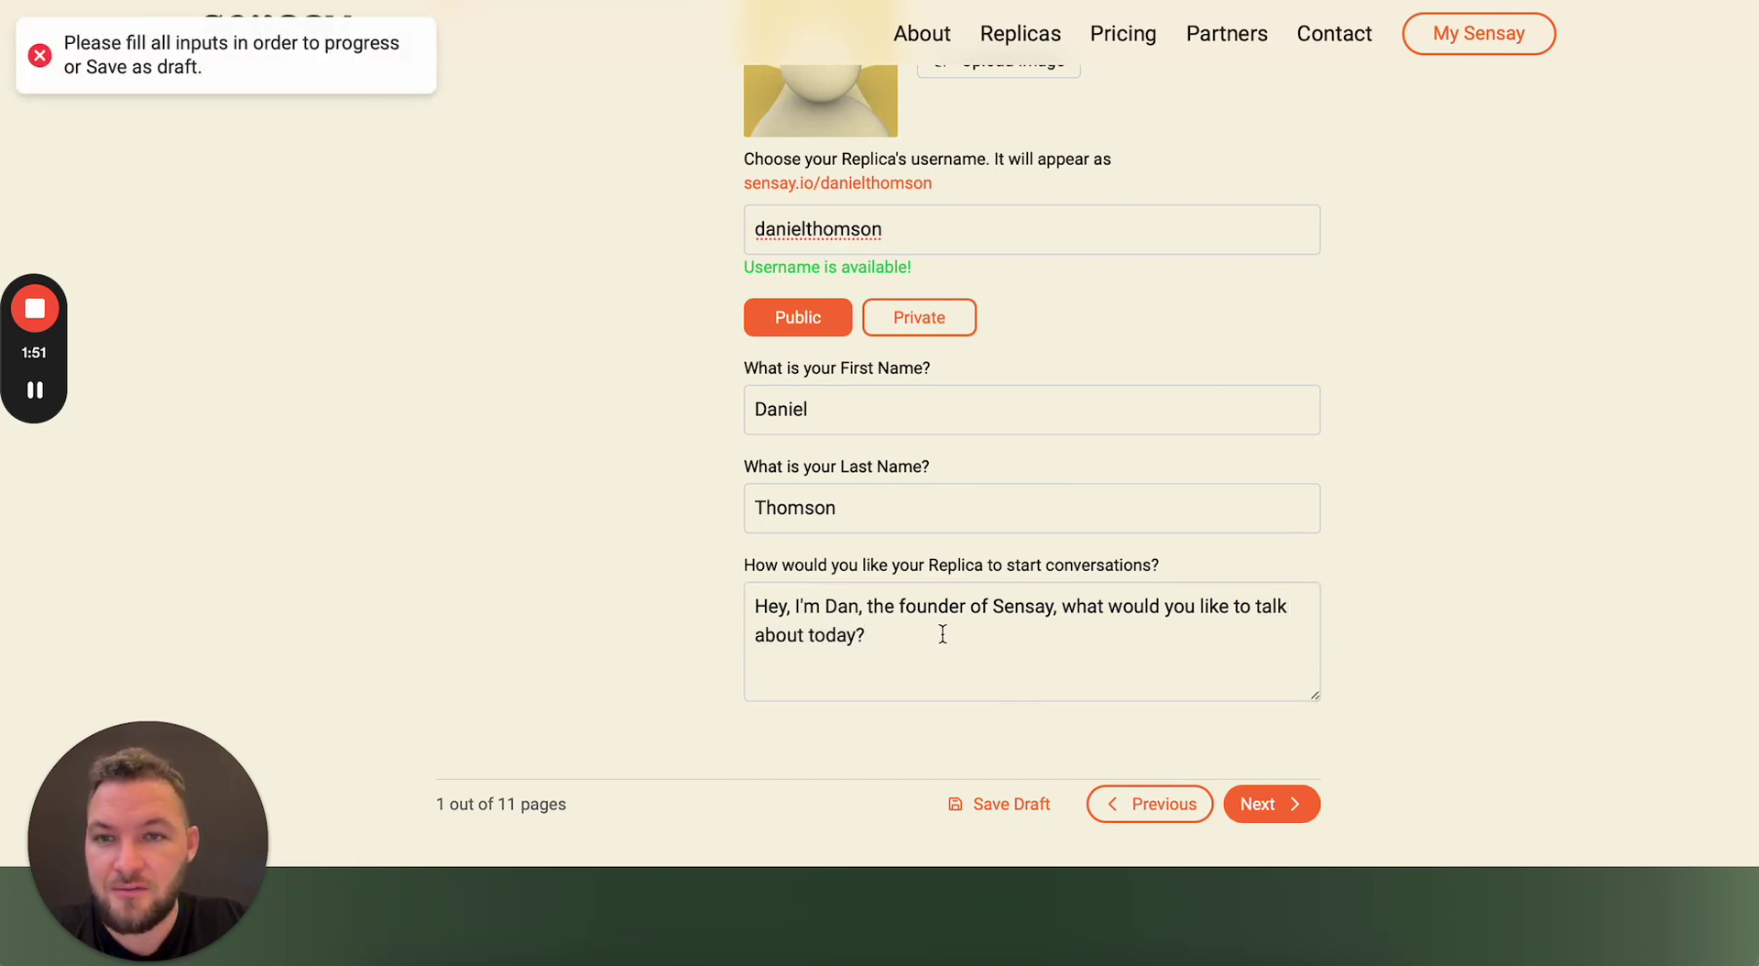
pyautogui.scroll(2, 1047, 217)
# Upload IMG_5058 2.jpg as the Replica's image and advance to page 2, Personal Background and Family.
pyautogui.click(988, 180)
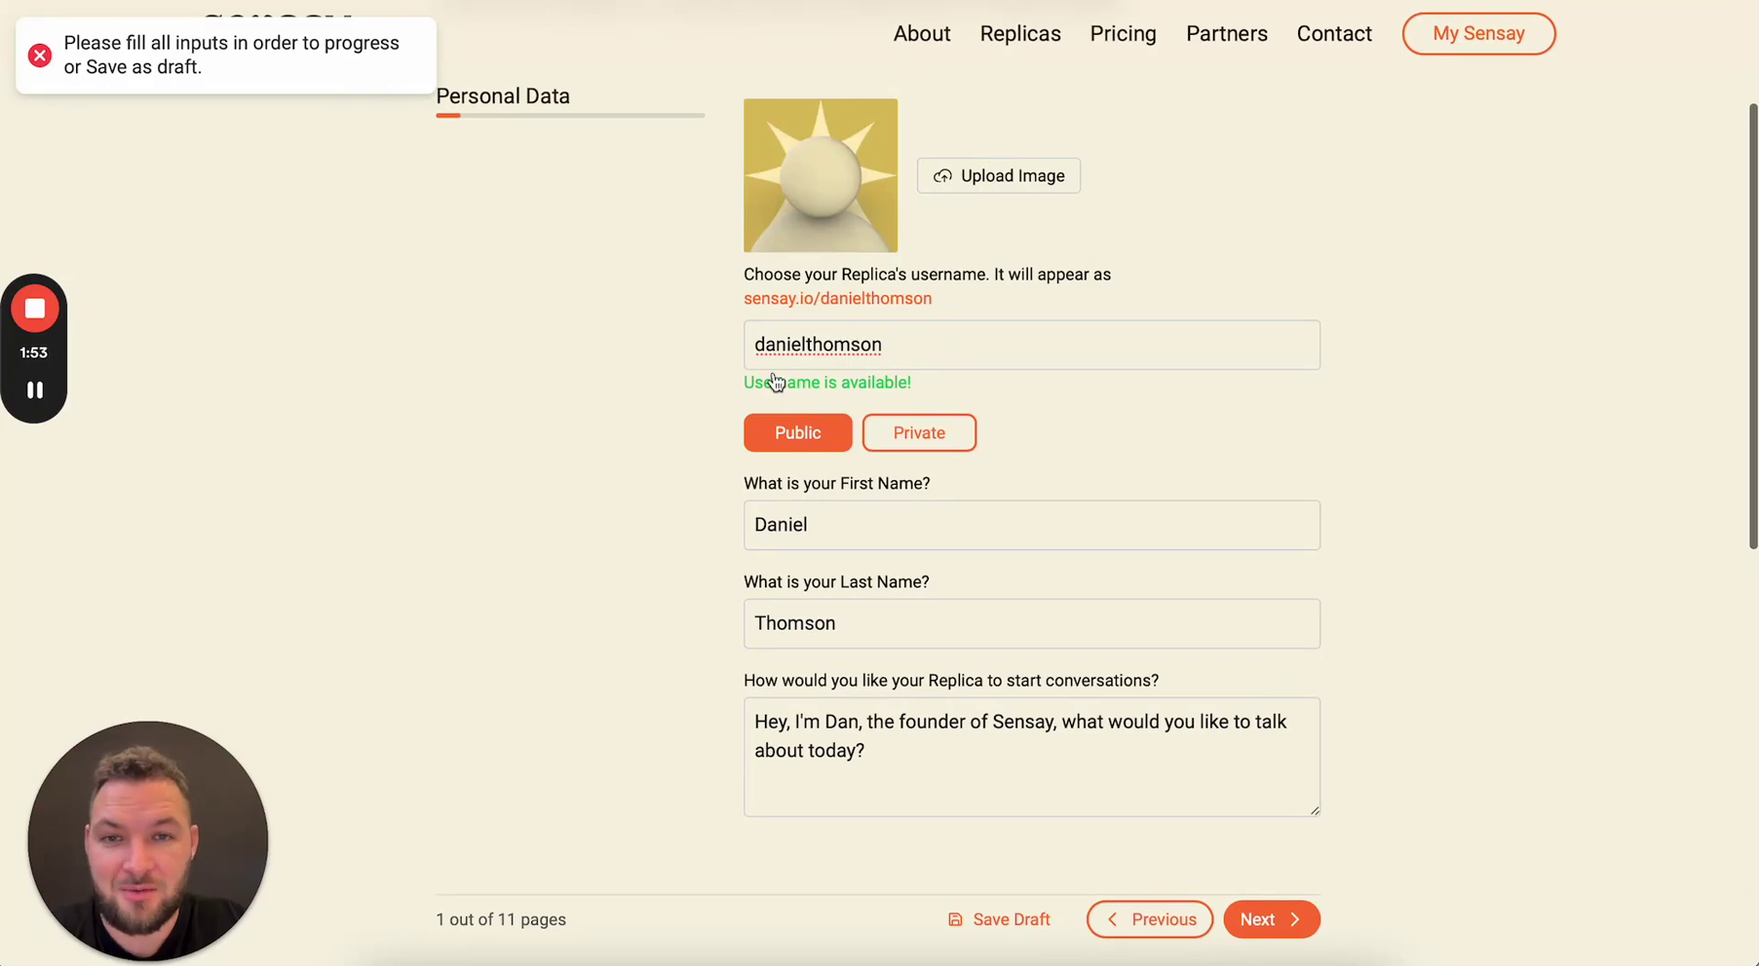
pyautogui.scroll(-20, 628, 540)
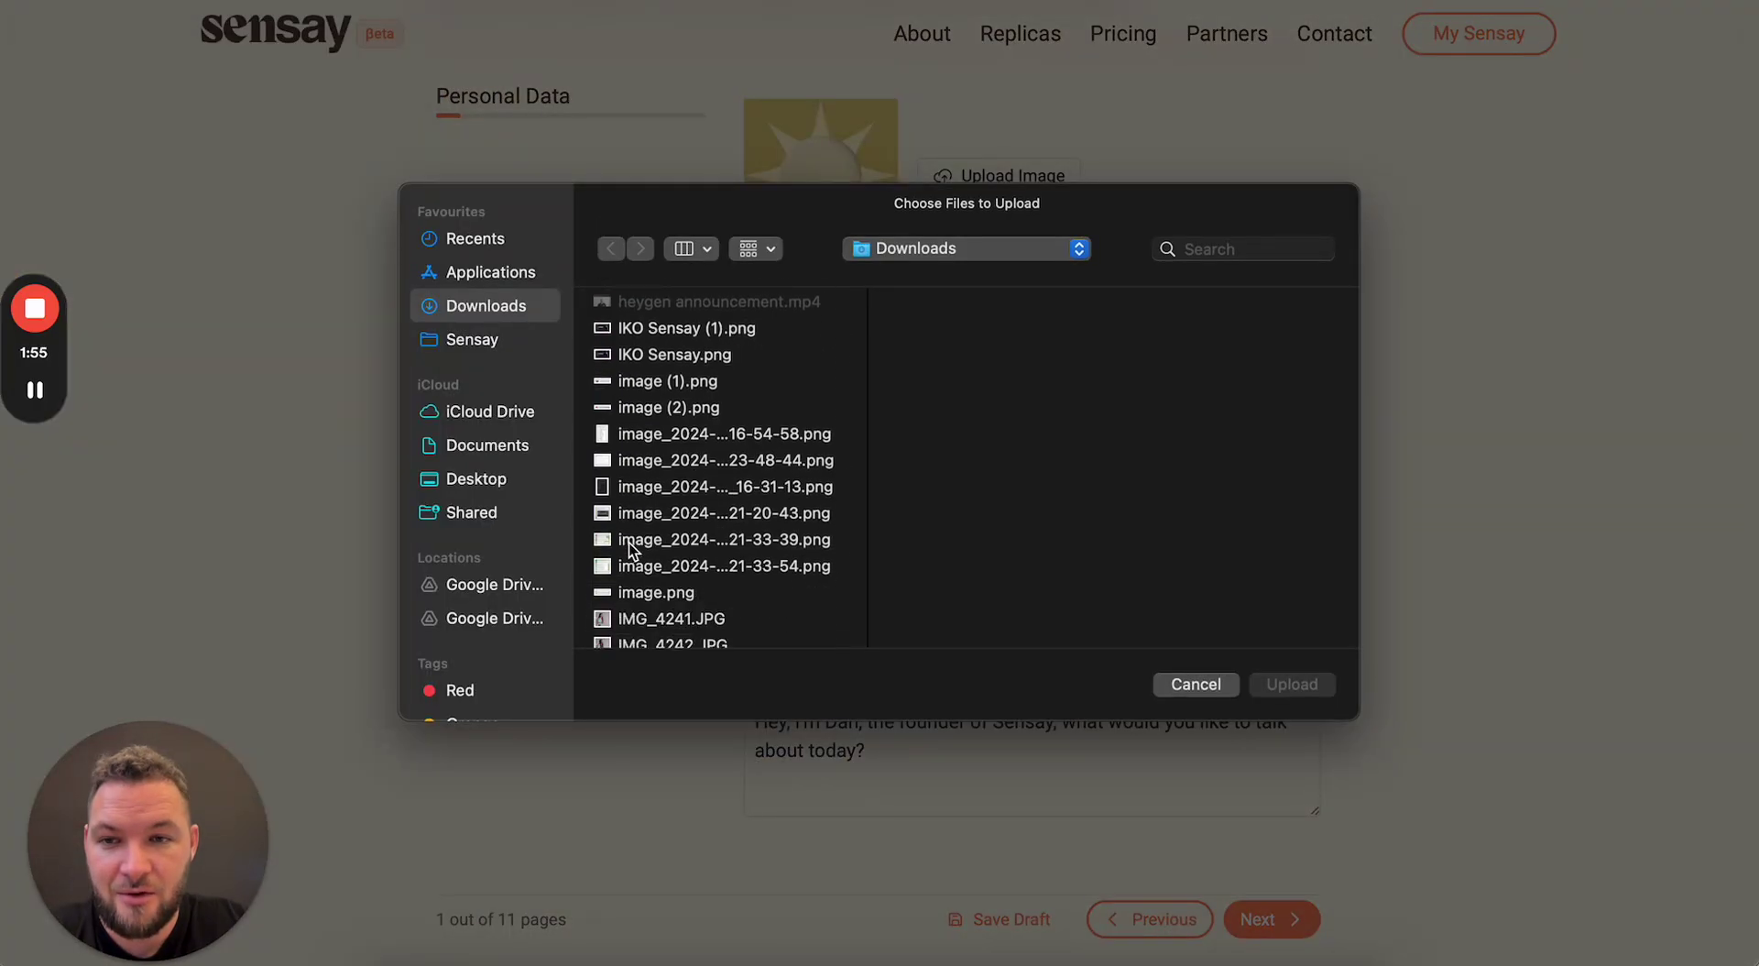
pyautogui.scroll(-10, 630, 545)
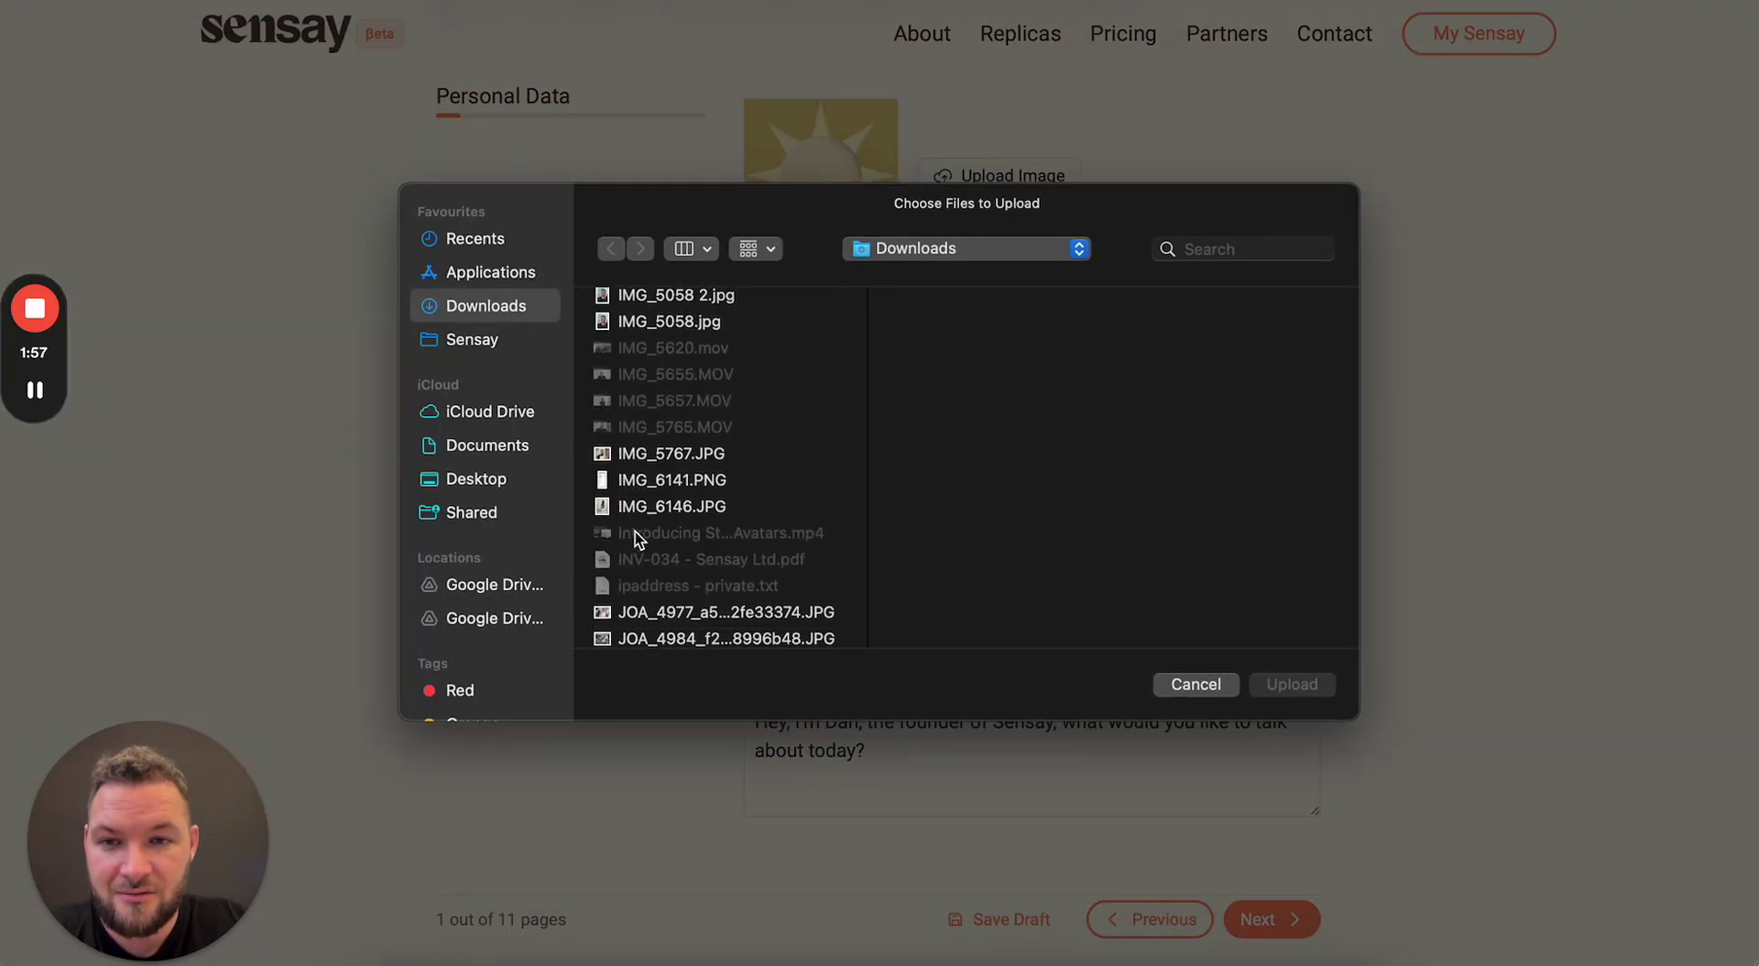
pyautogui.scroll(3, 642, 504)
pyautogui.doubleClick(675, 389)
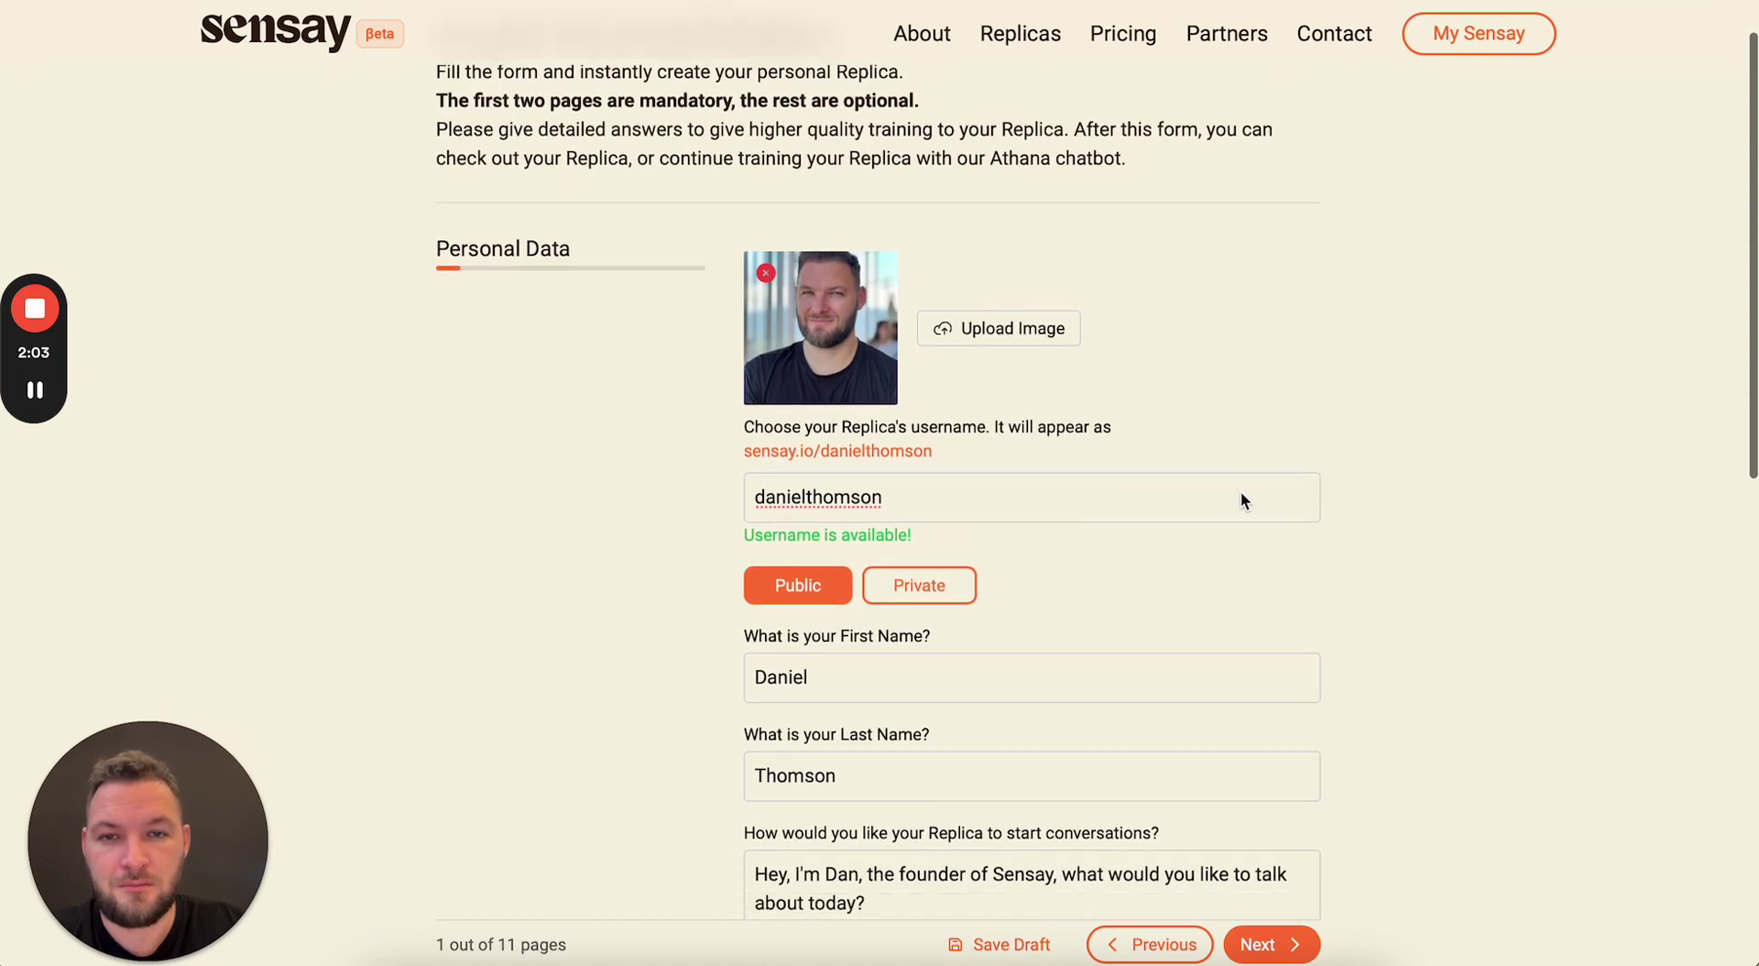
pyautogui.scroll(-5, 1240, 499)
pyautogui.scroll(-1, 1241, 493)
pyautogui.click(1279, 777)
# Answer that you're originally from London, now live in Brazil, and have two brothers.
pyautogui.scroll(-1, 1243, 605)
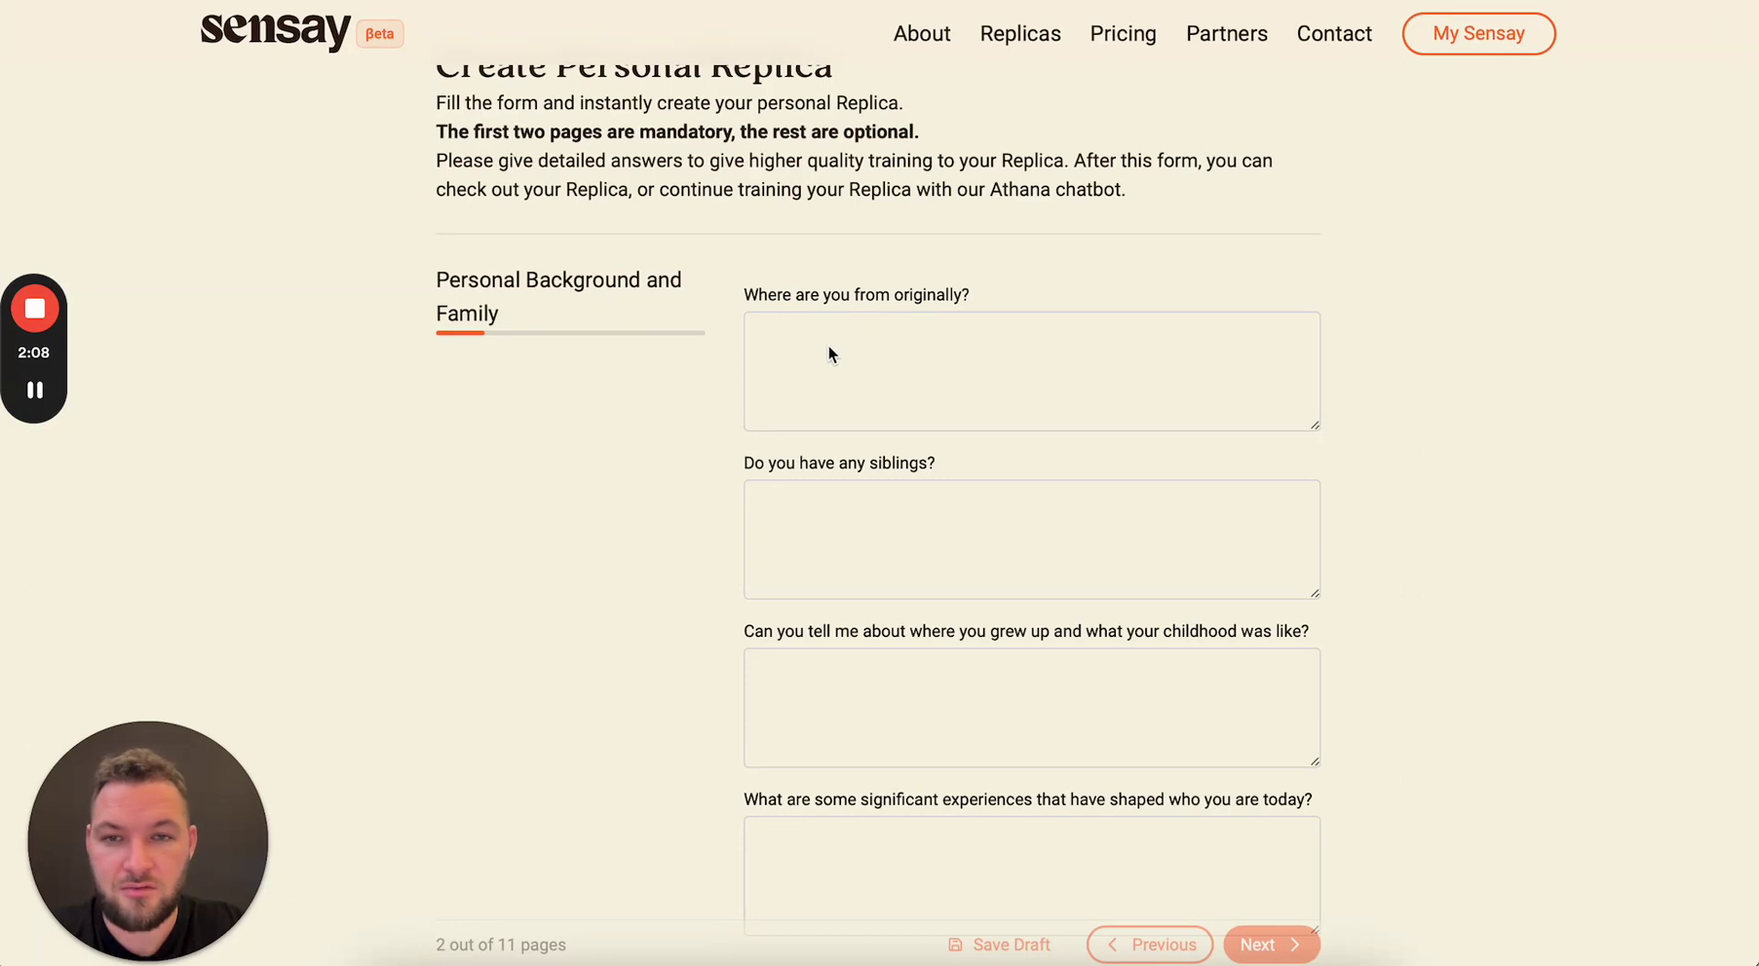
pyautogui.scroll(-1, 799, 394)
pyautogui.click(803, 365)
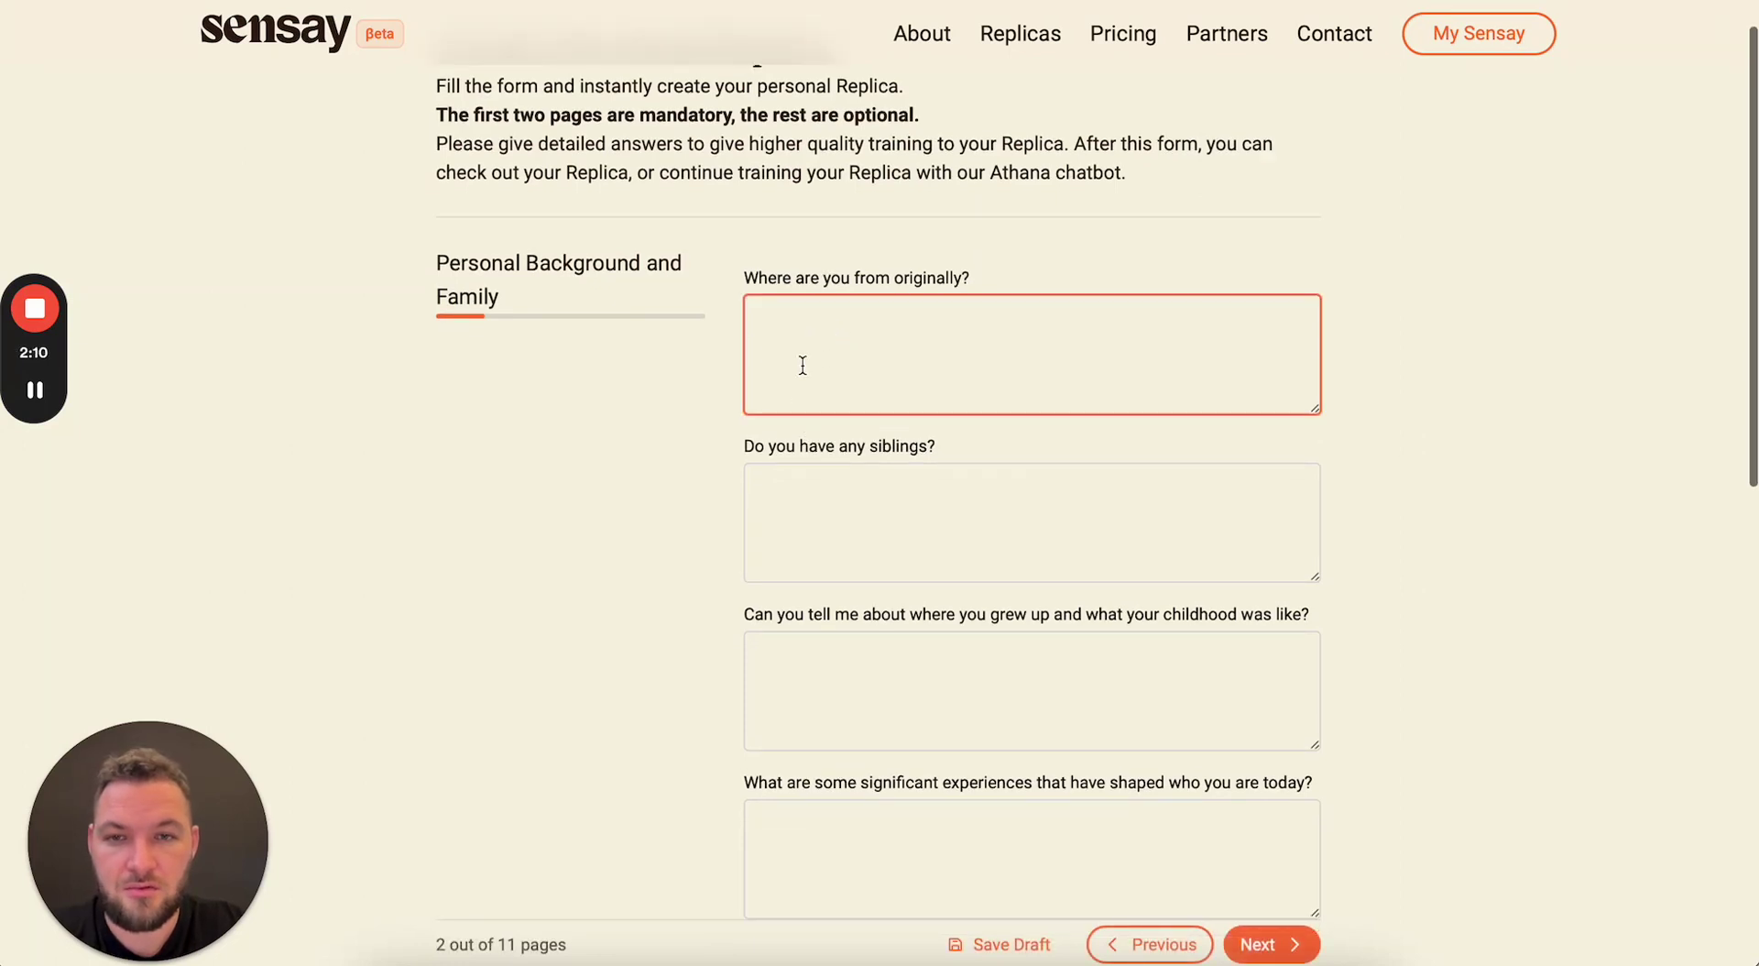
pyautogui.write("I'm ")
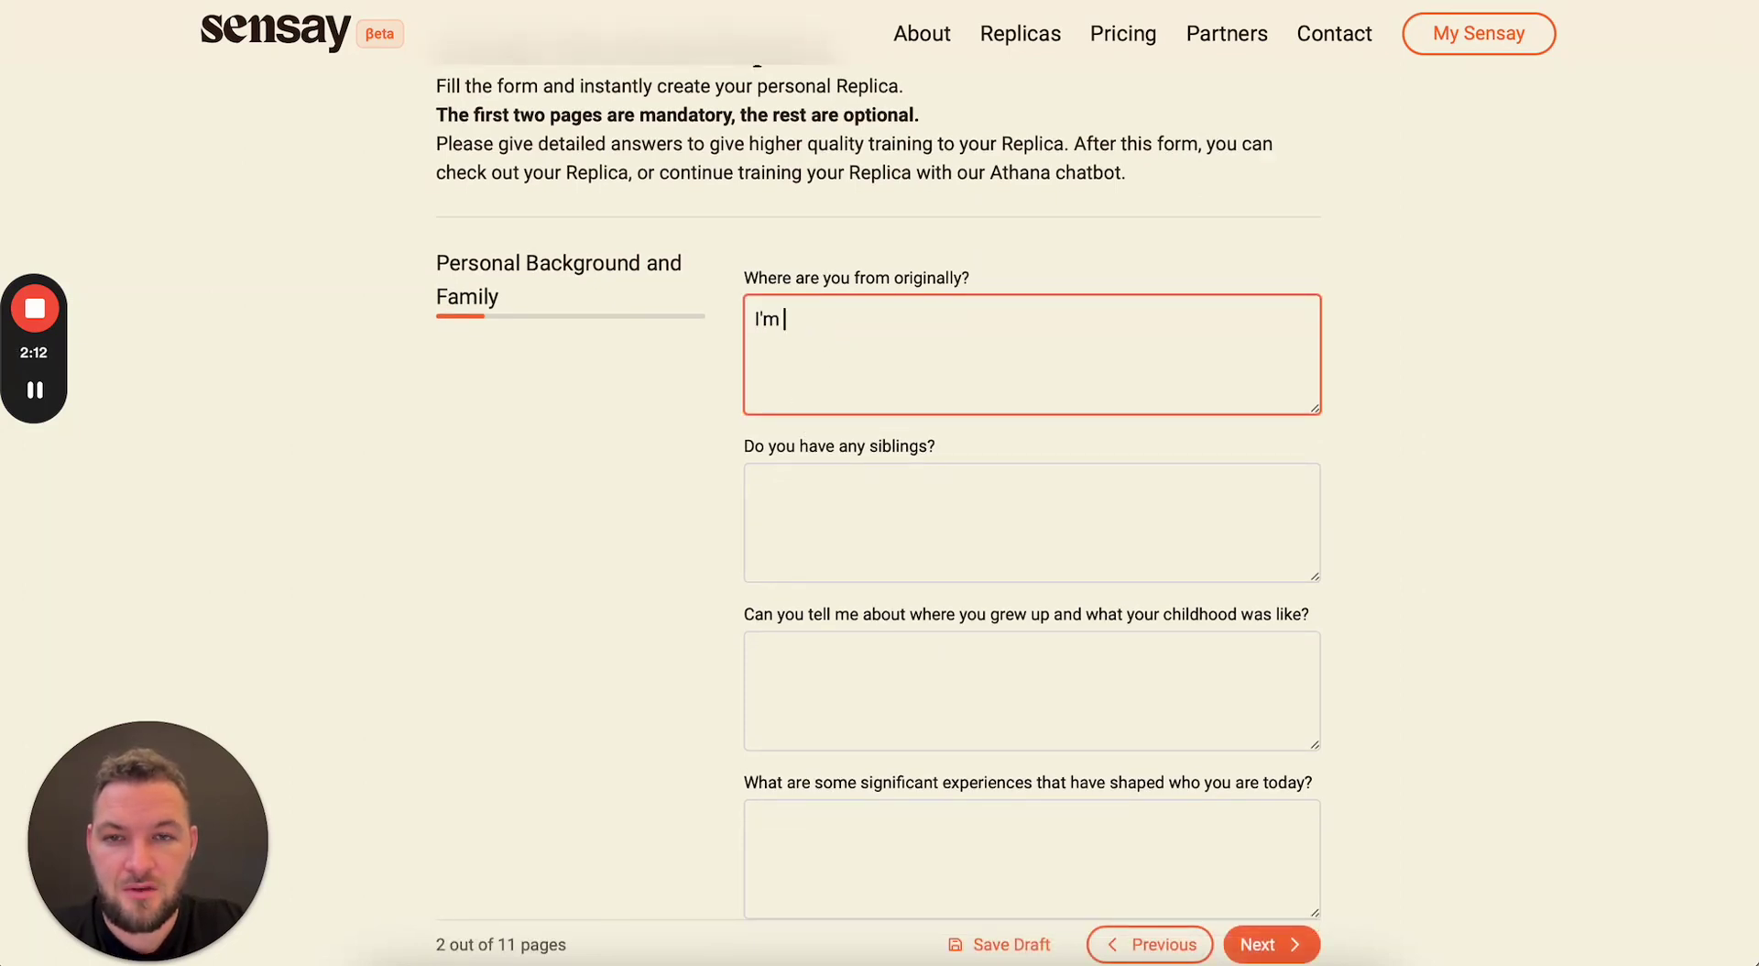
pyautogui.write('originally from ')
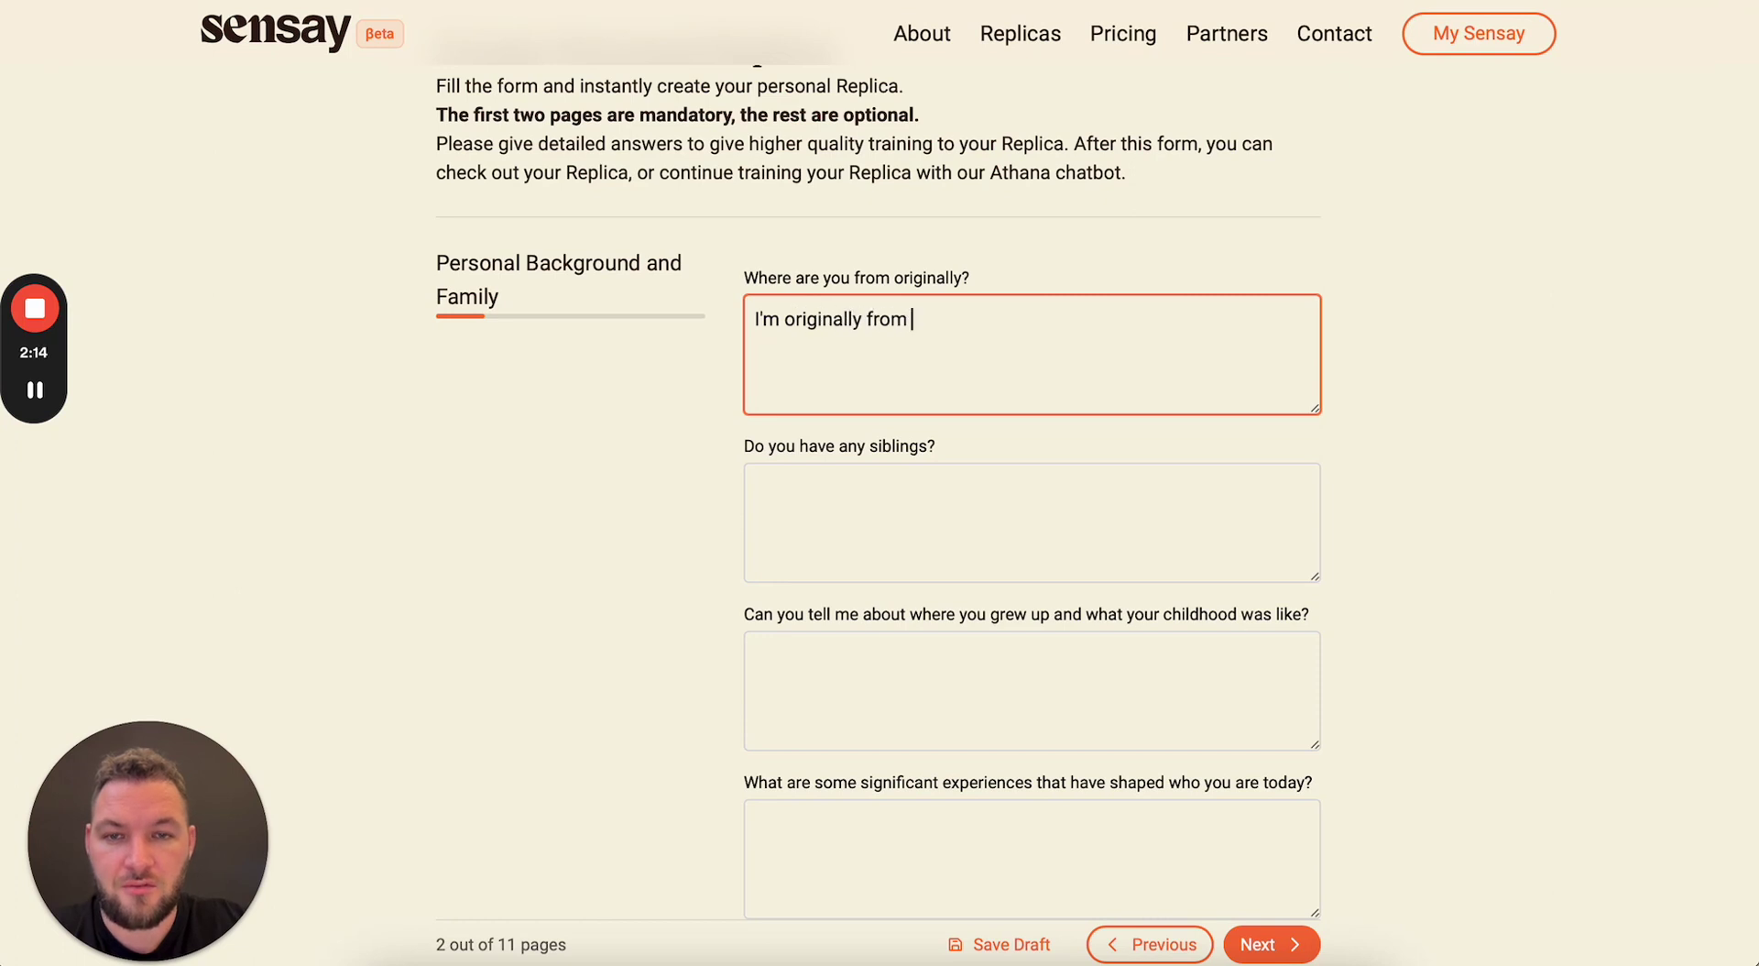
pyautogui.write('Londo')
pyautogui.press('BackSpace')
pyautogui.press('BackSpace')
pyautogui.write('ndon, but ')
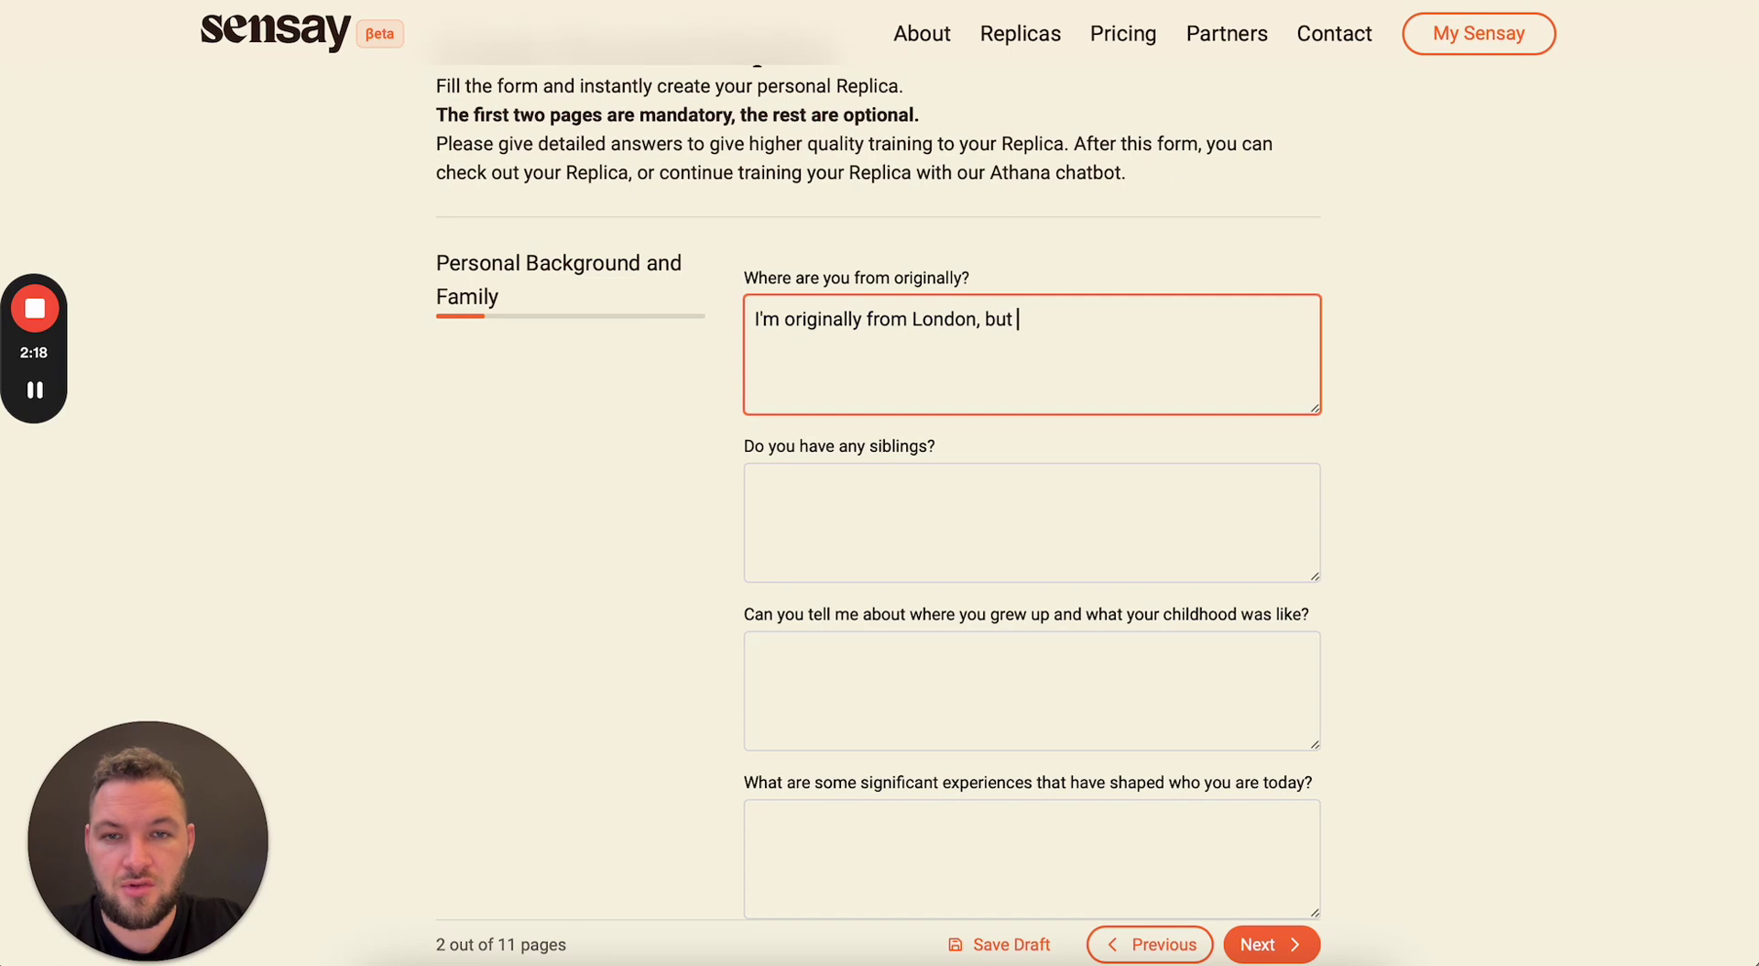
pyautogui.write('now I live in')
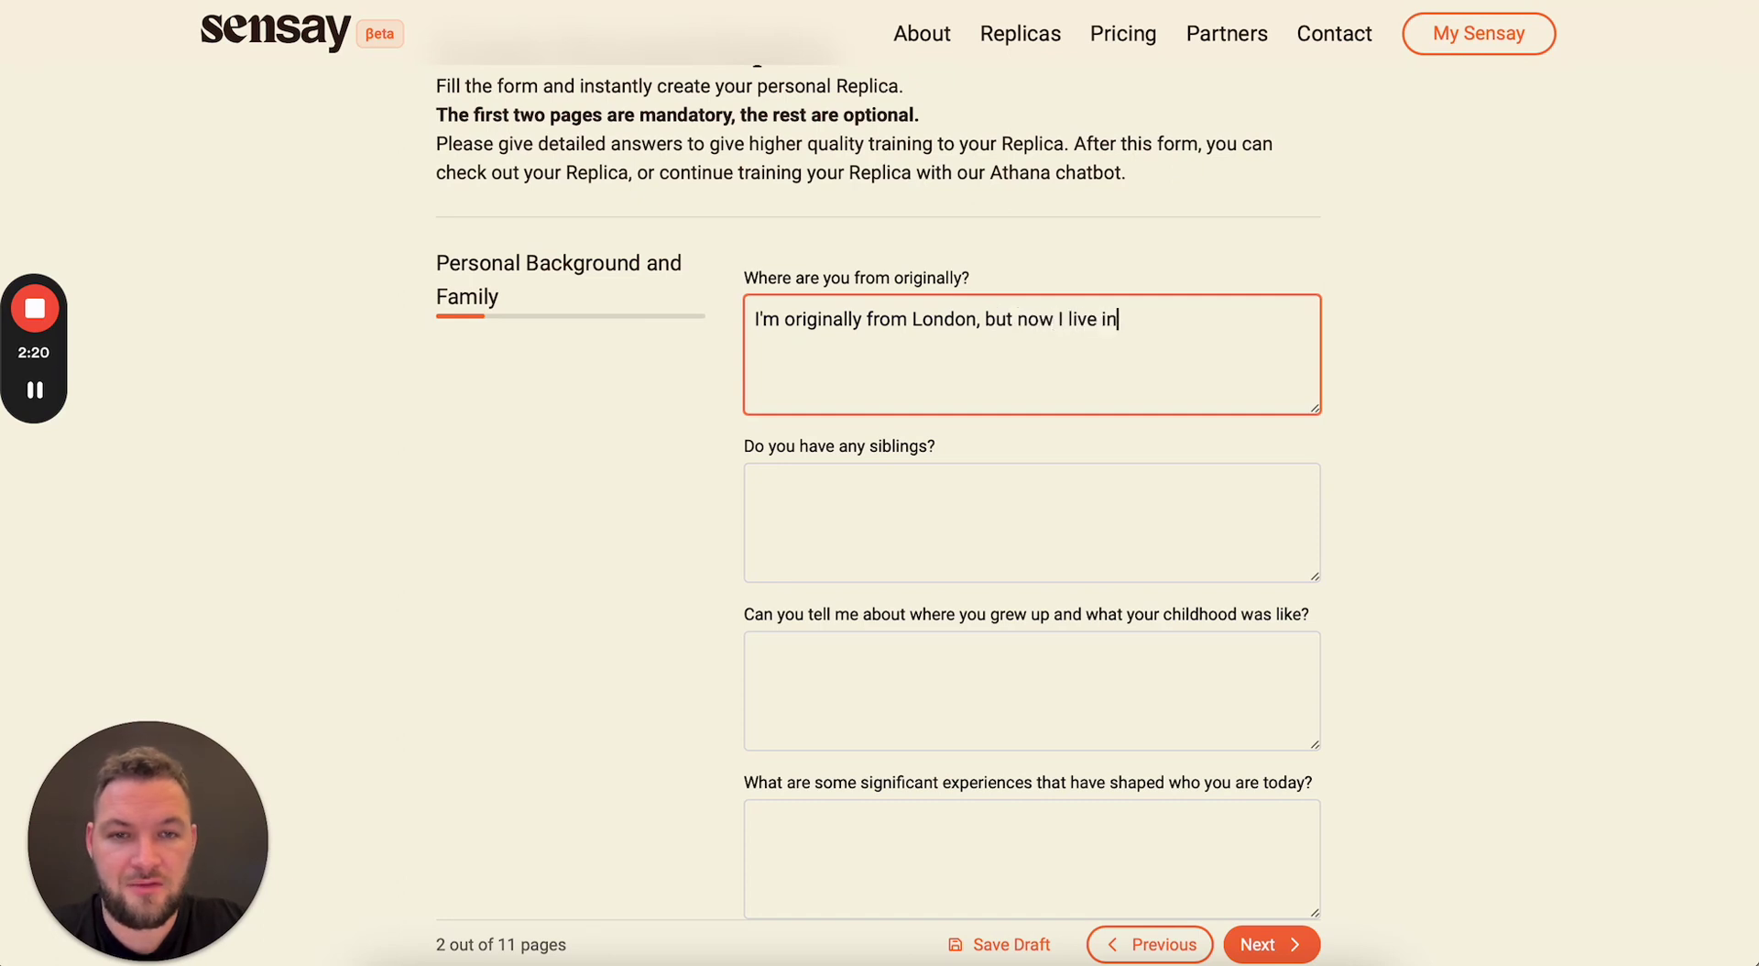
pyautogui.write(' Brazil.')
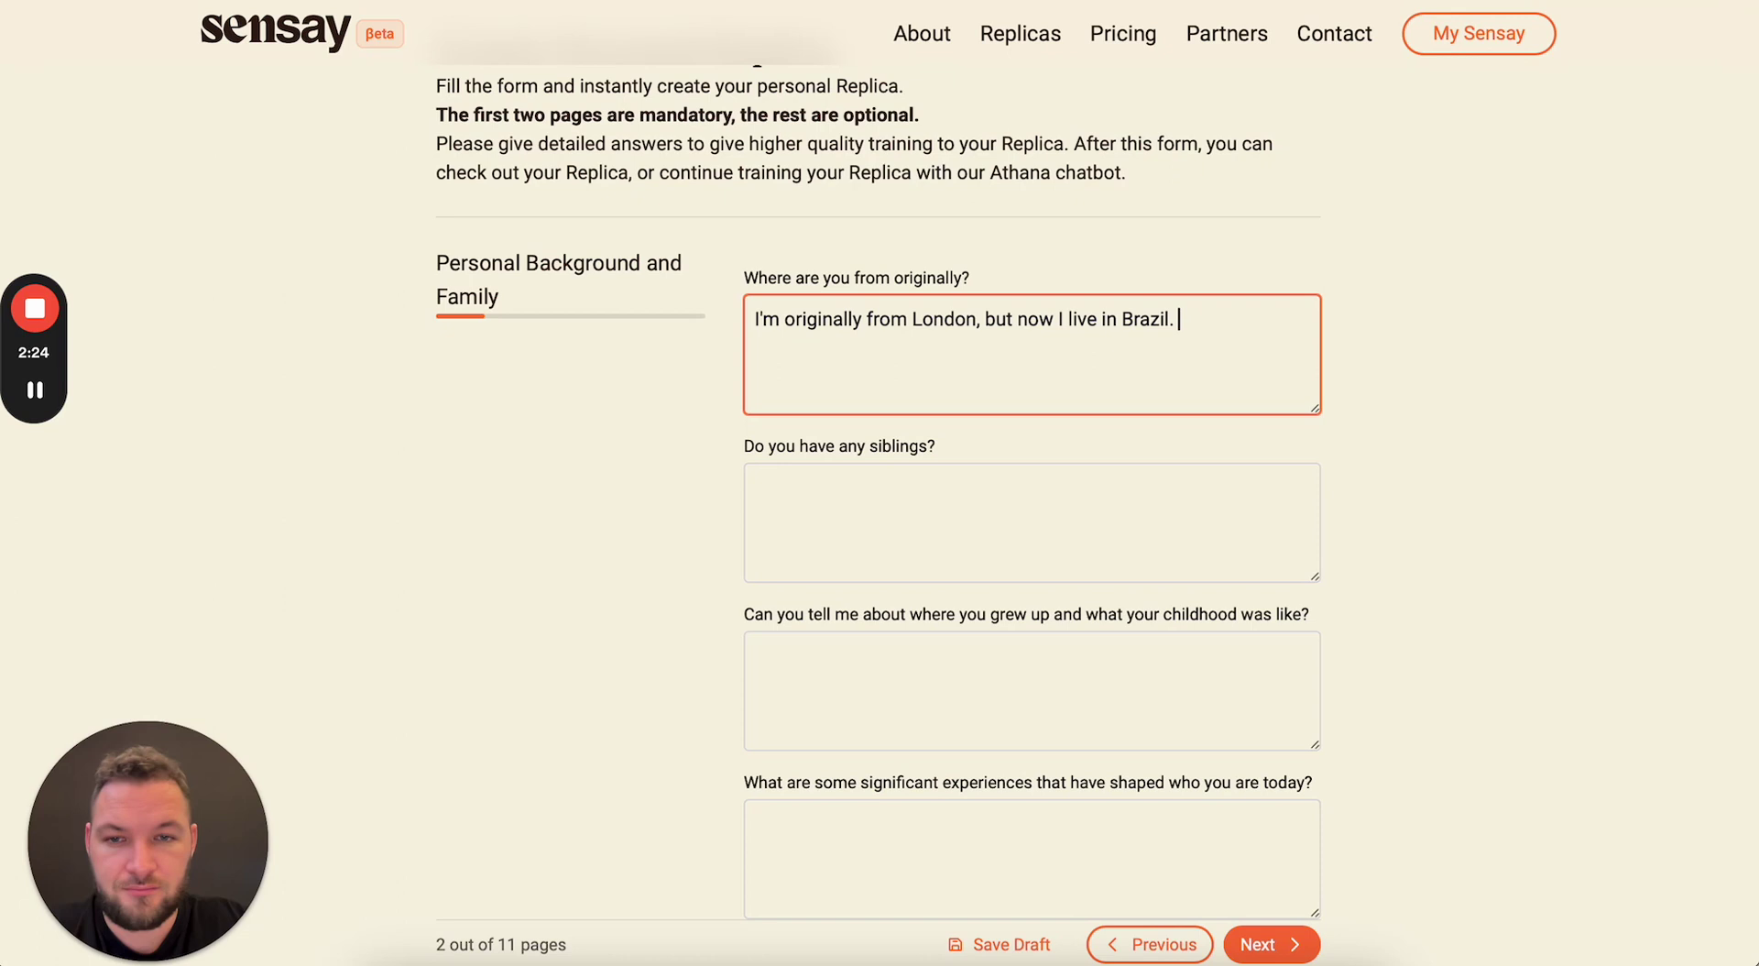
pyautogui.scroll(-1, 841, 438)
pyautogui.click(835, 469)
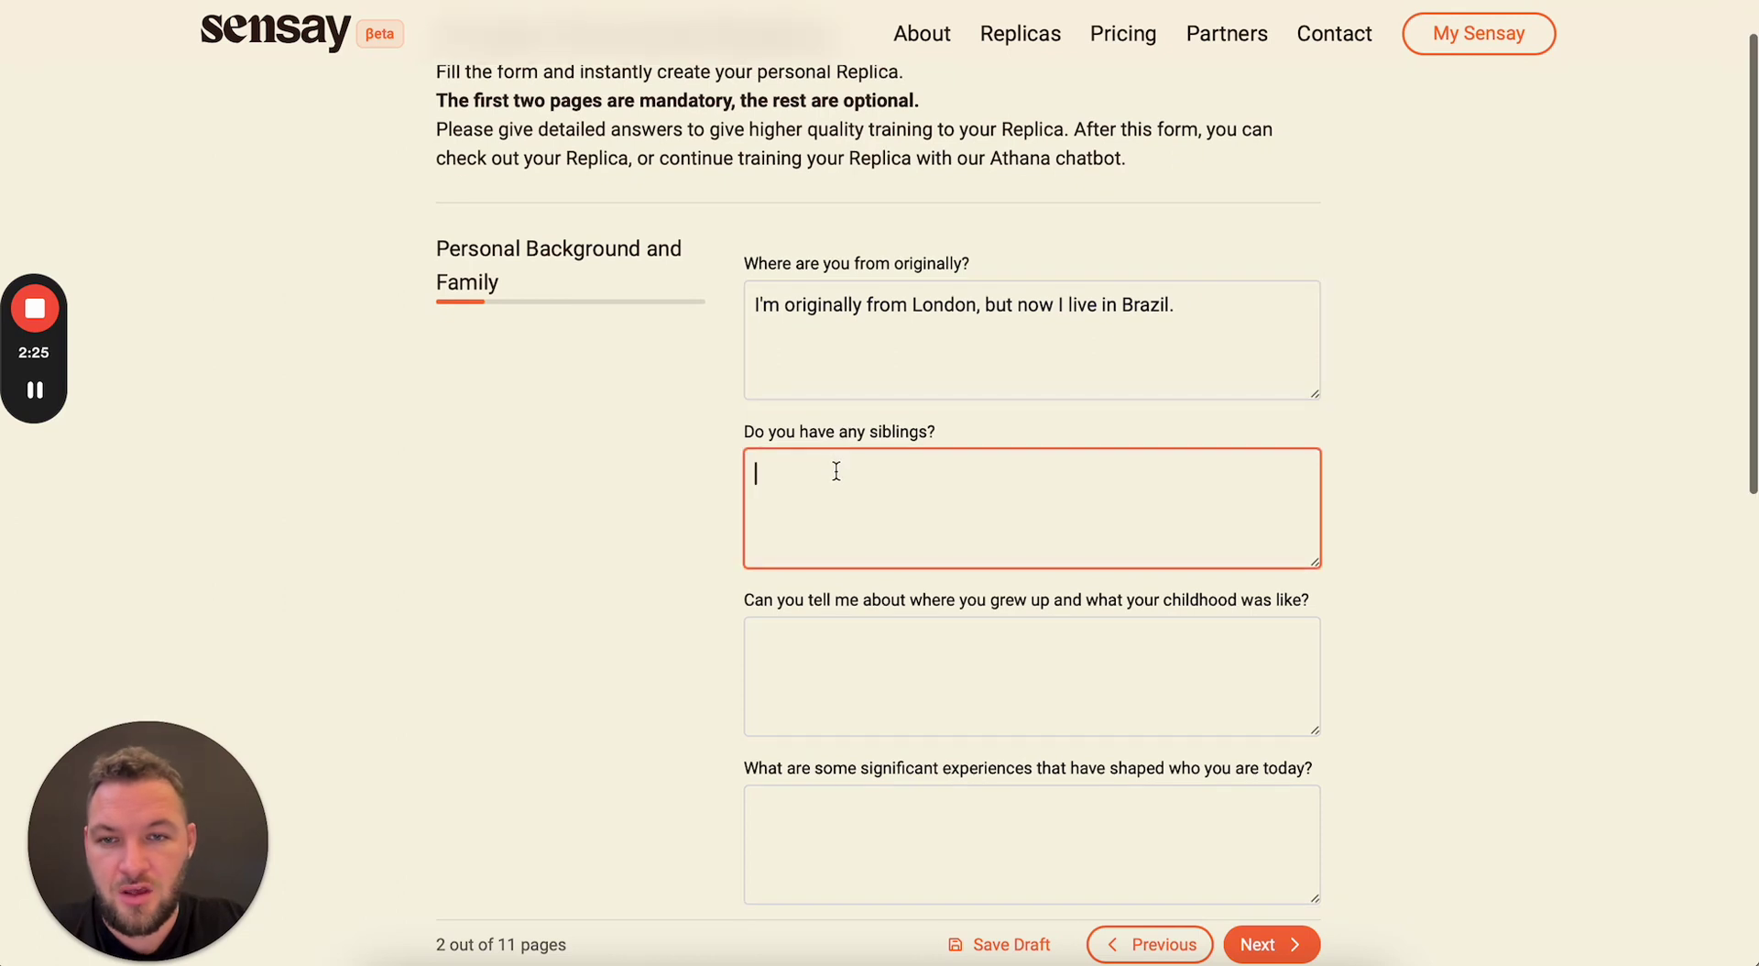
pyautogui.write('I have ')
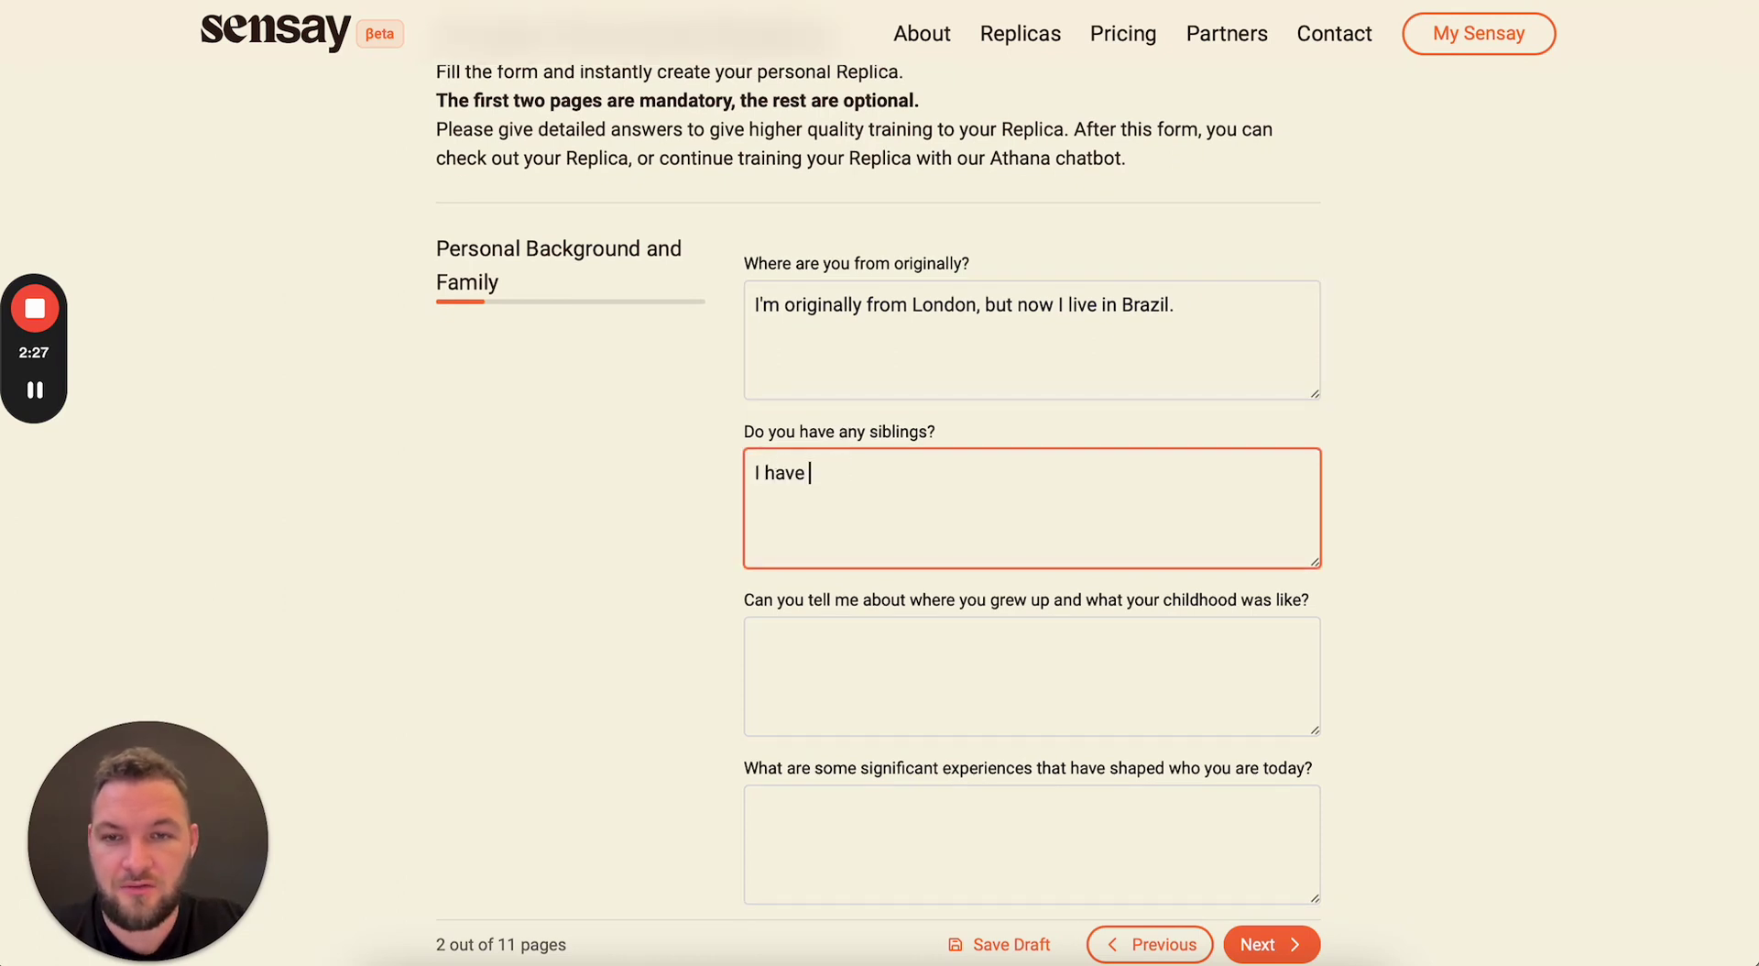
pyautogui.write('two brothers')
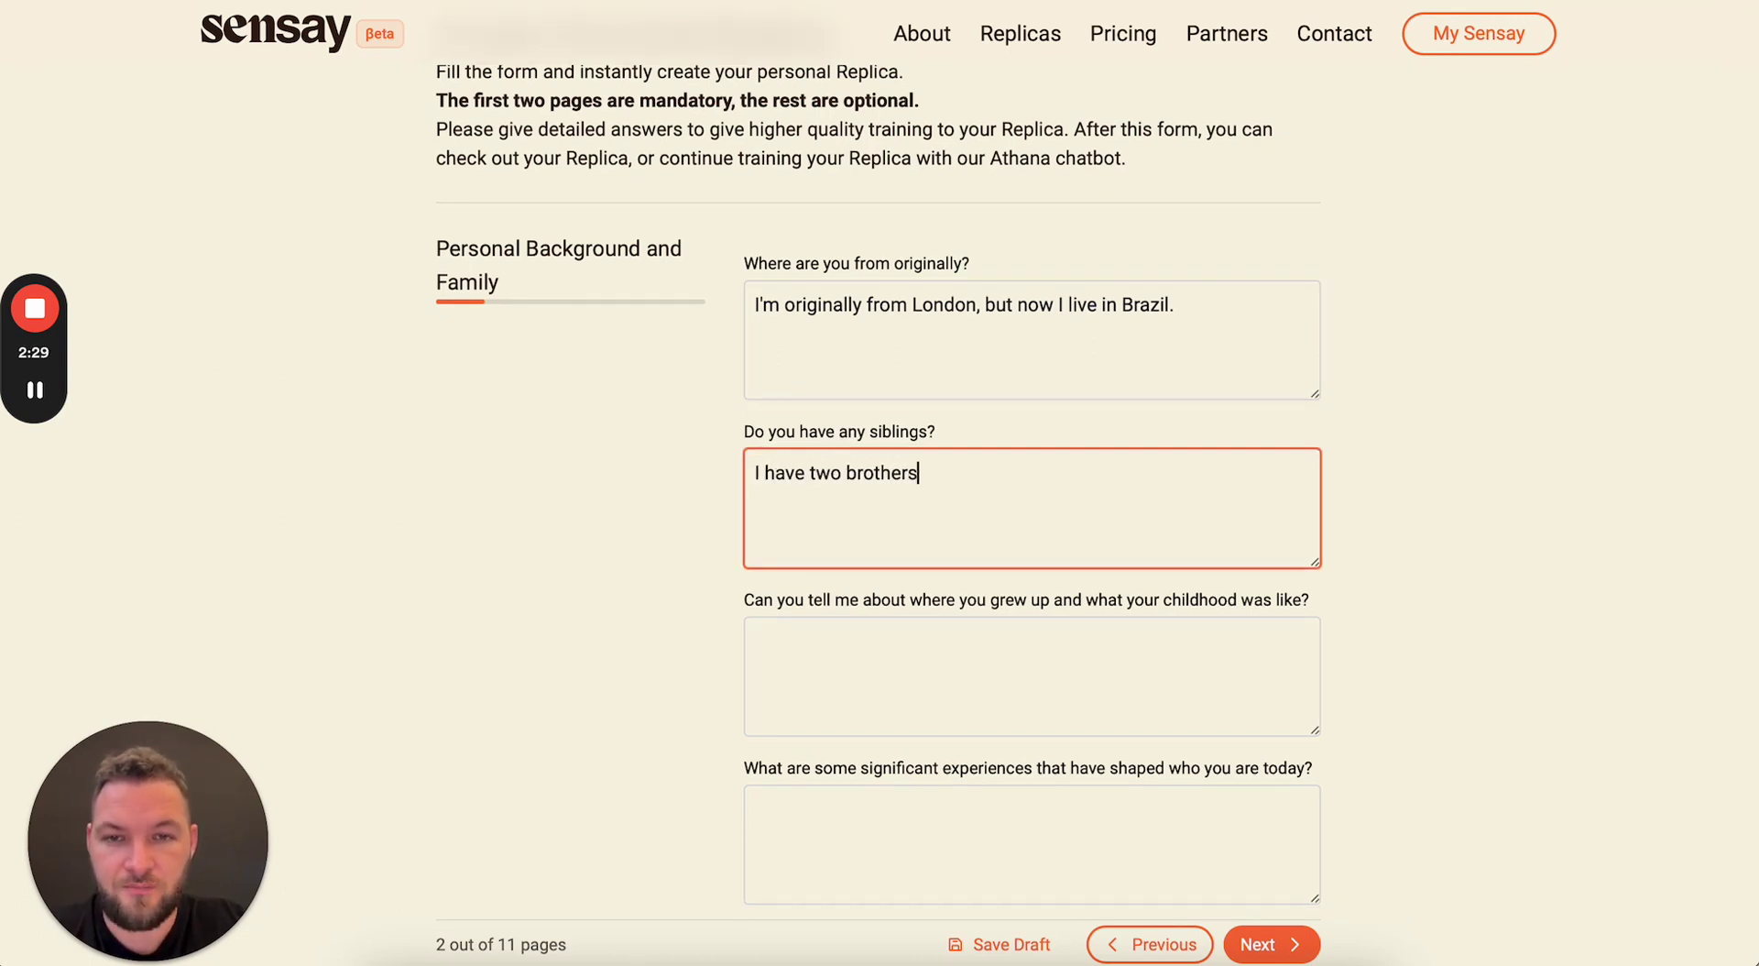
pyautogui.write('.')
# Describe a great childhood growing up on a farm just outside of London.
pyautogui.click(902, 660)
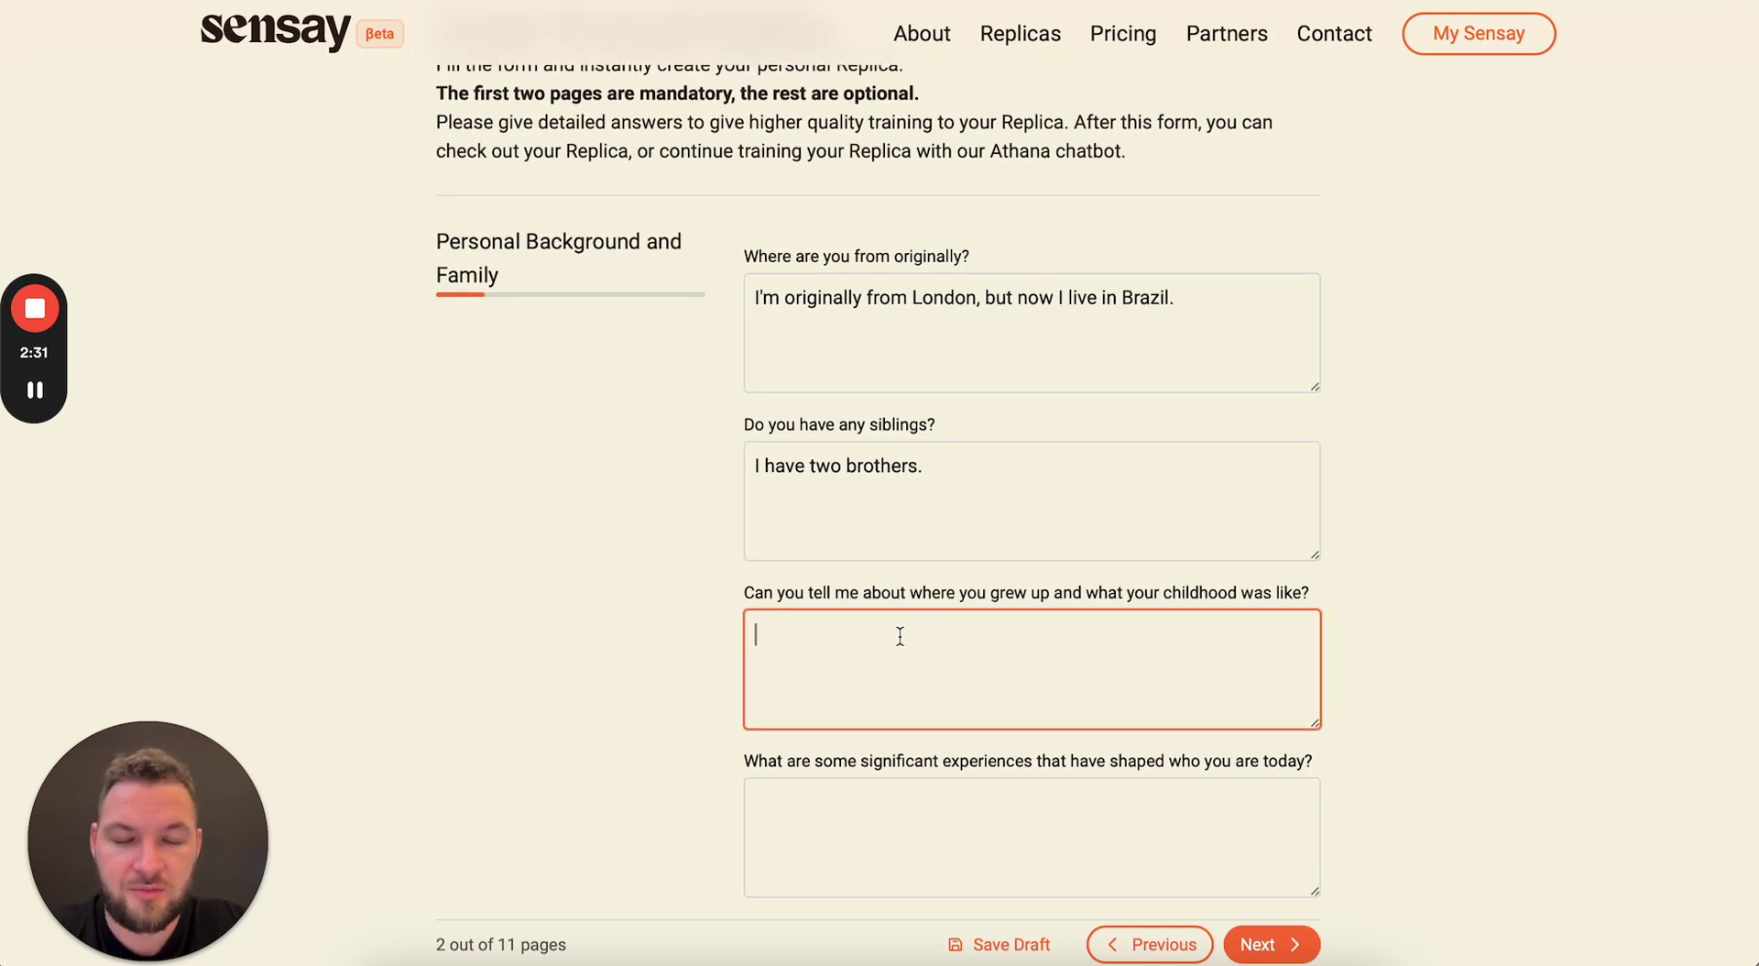
pyautogui.scroll(-1, 900, 636)
pyautogui.scroll(-2, 900, 636)
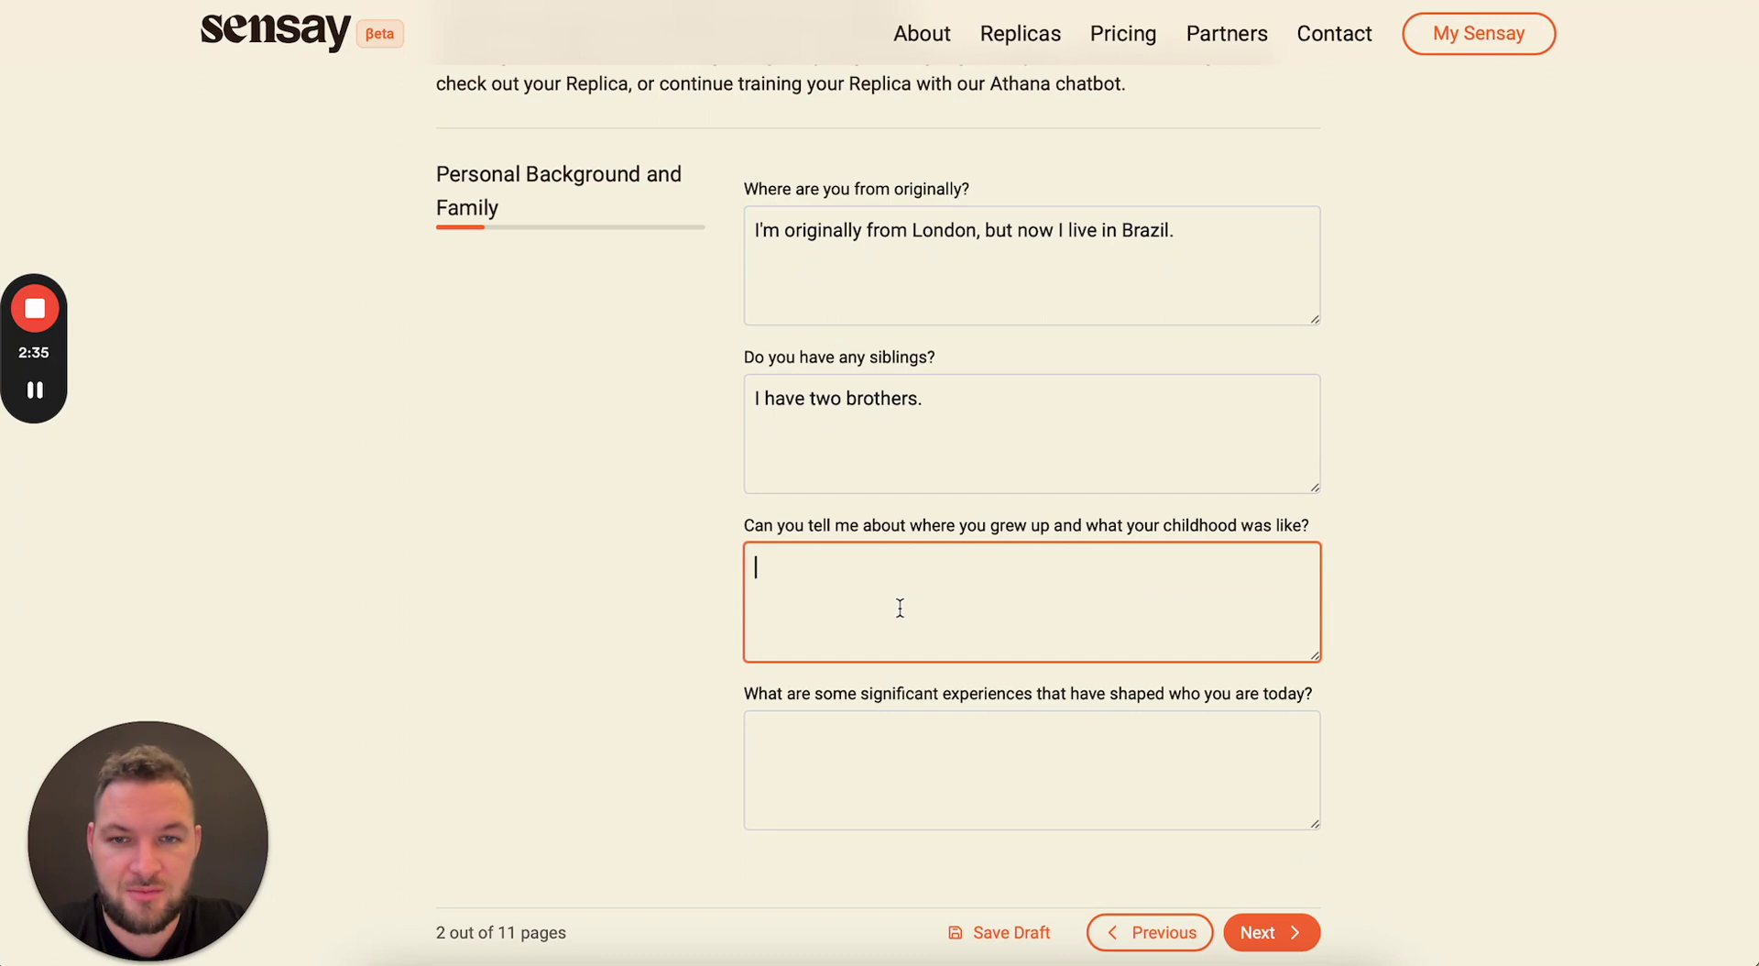
pyautogui.write('I ')
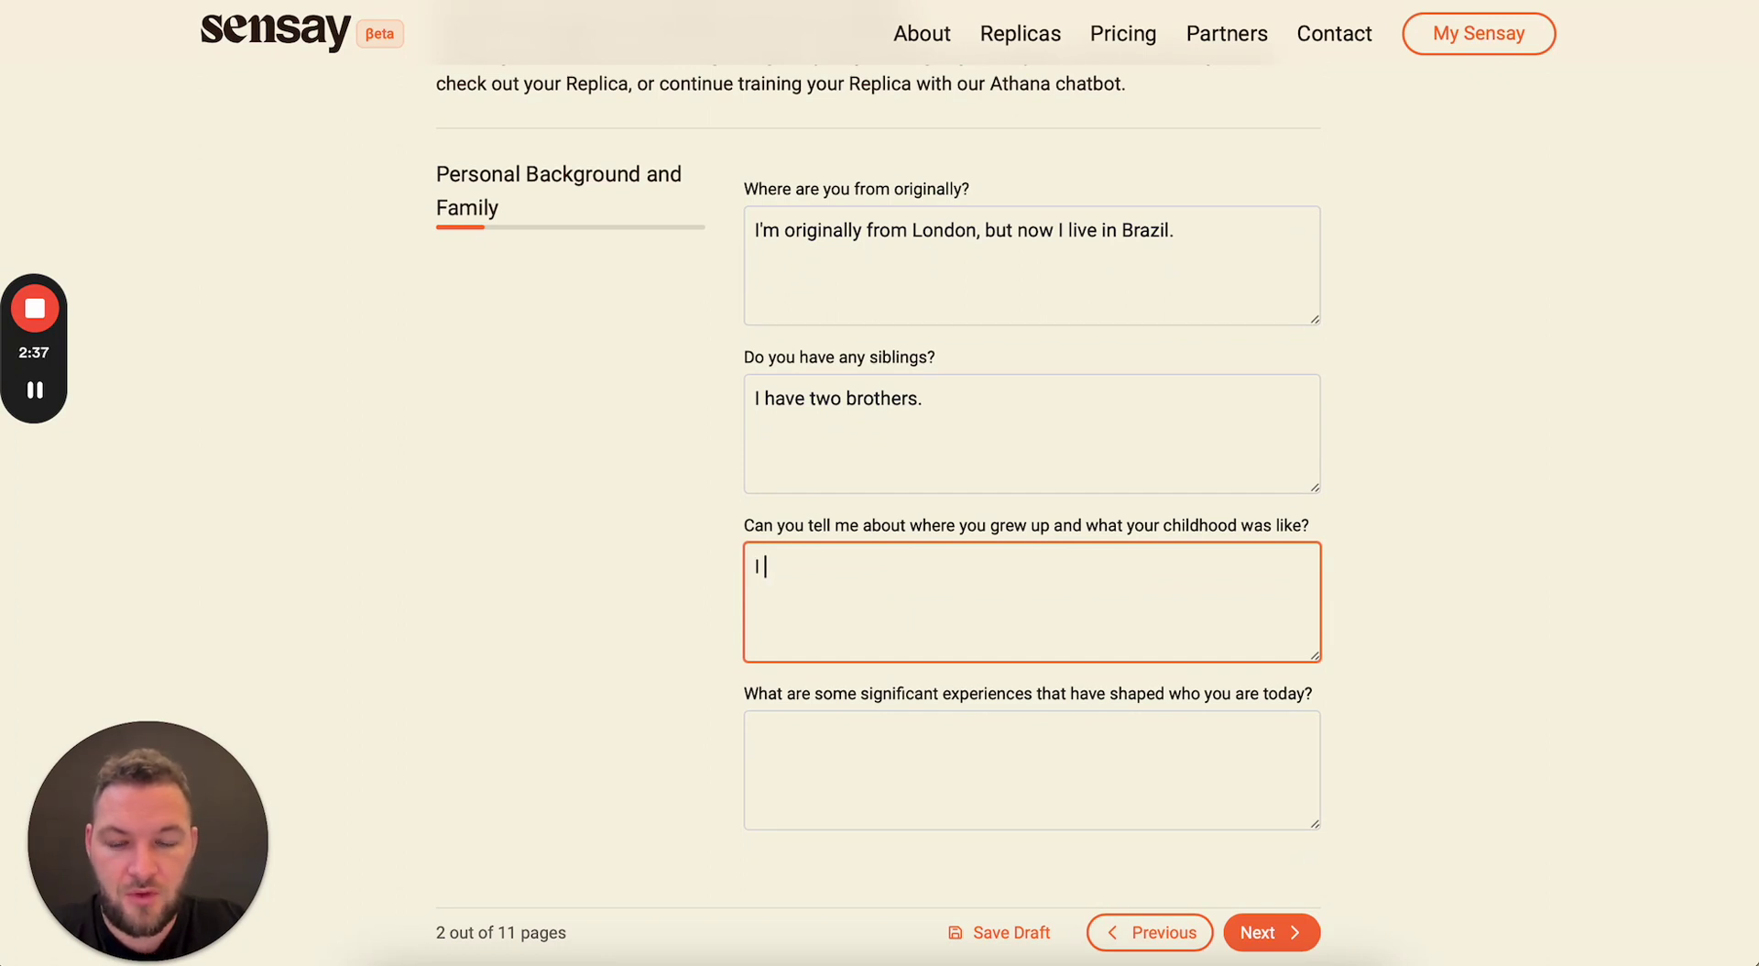
pyautogui.write('had a great childhood grow')
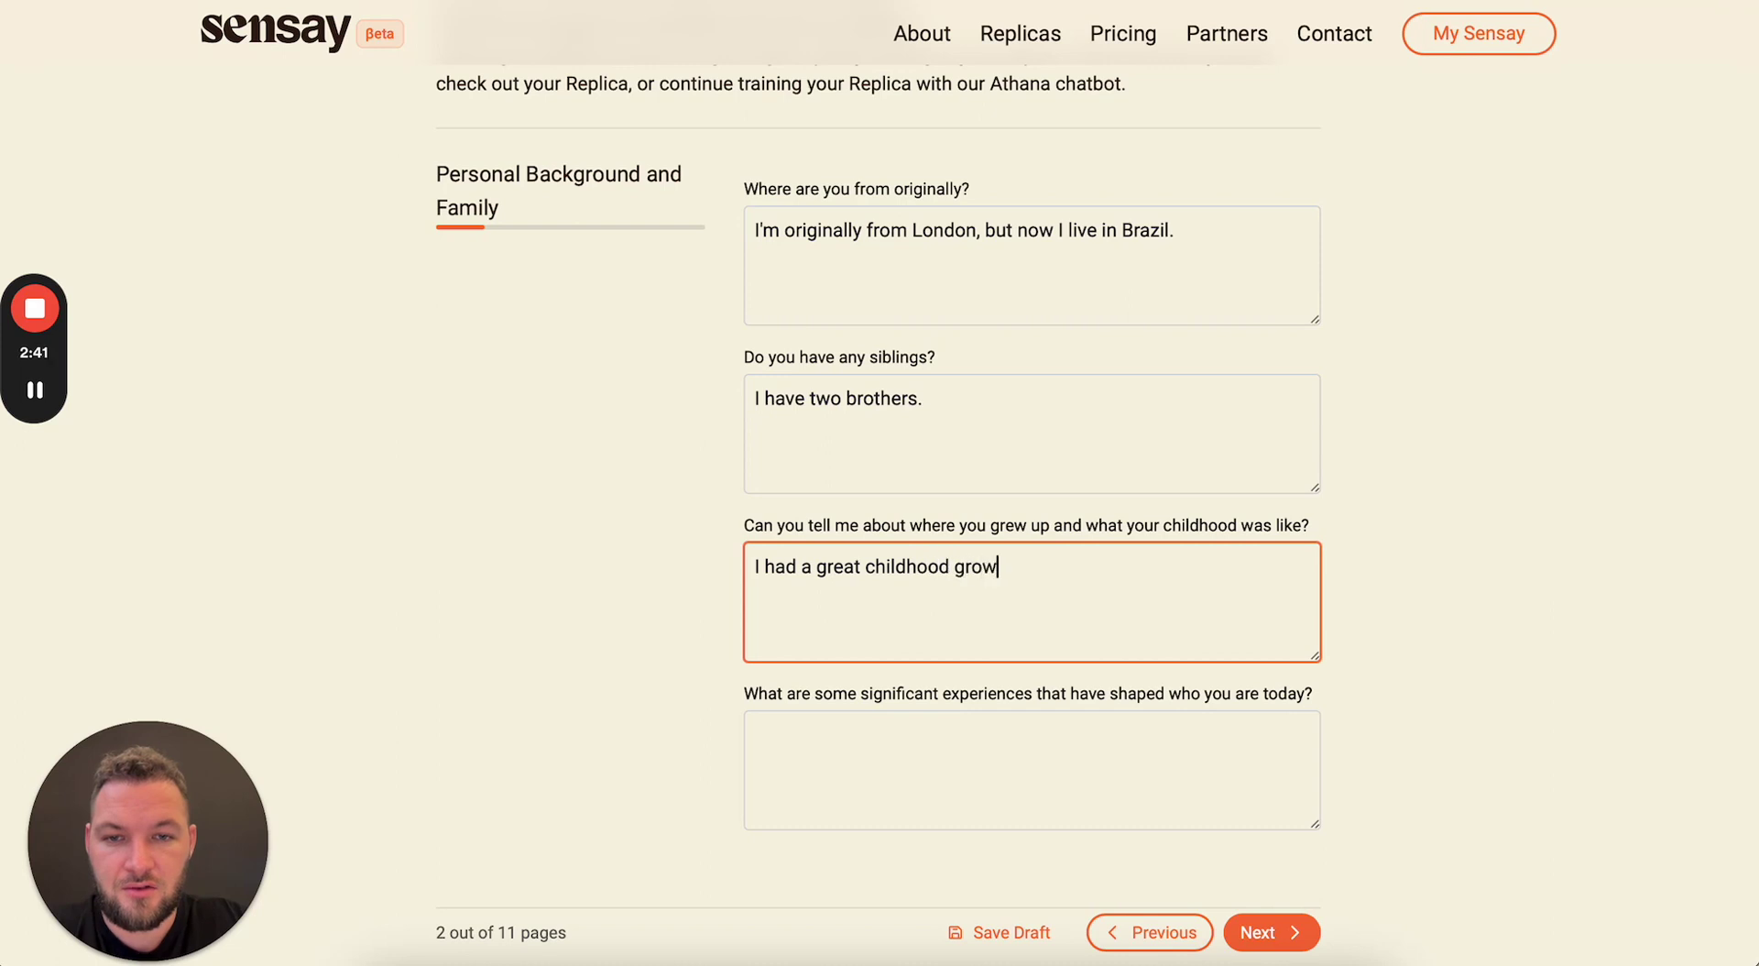
pyautogui.write('ing up on a farm just ou')
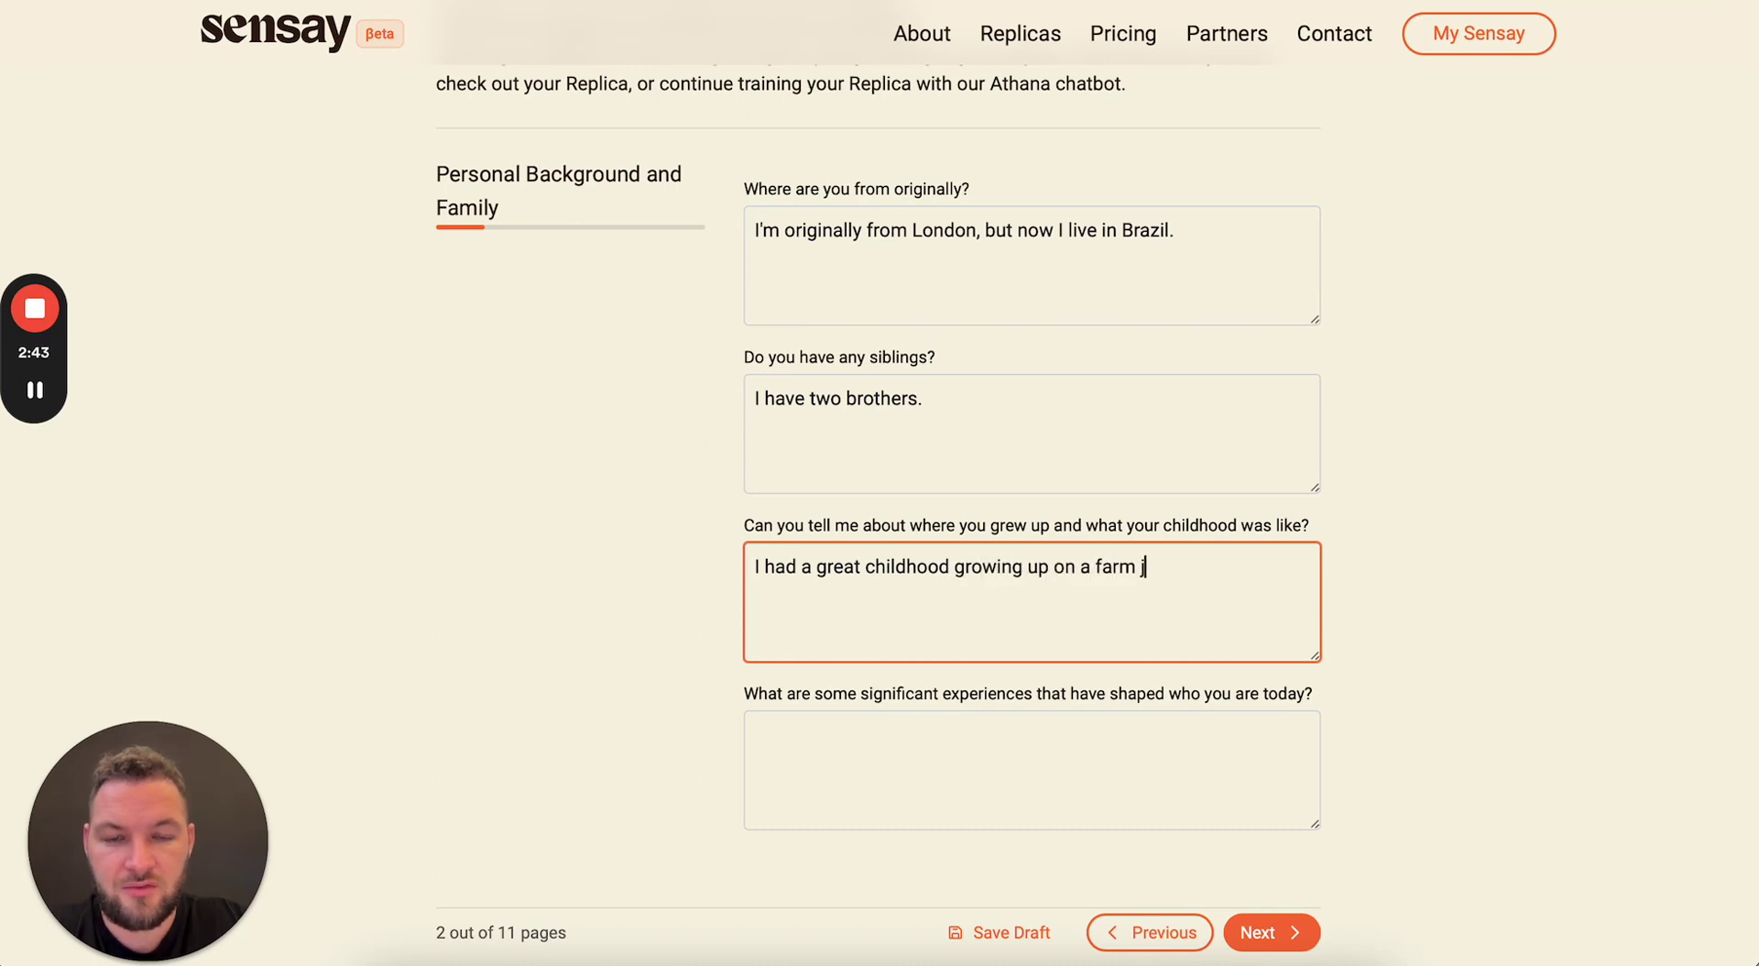
pyautogui.press('BackSpace')
pyautogui.press('BackSpace')
pyautogui.press('BackSpace')
pyautogui.write('out')
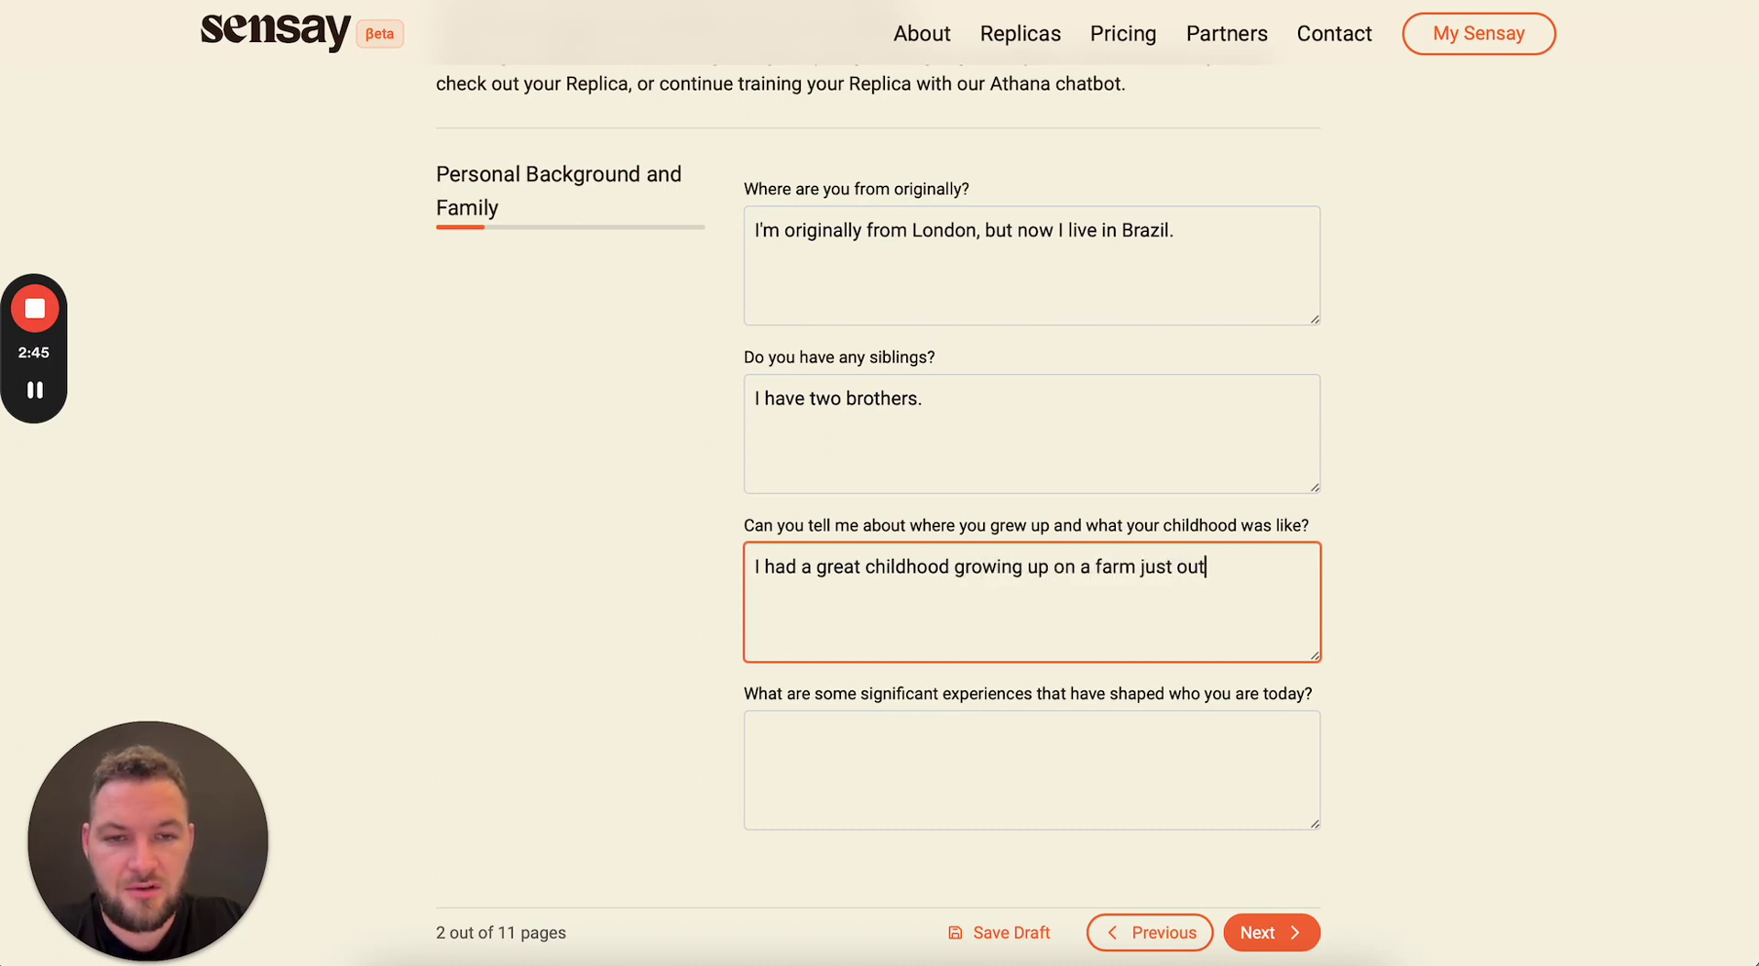
pyautogui.write('side of London.')
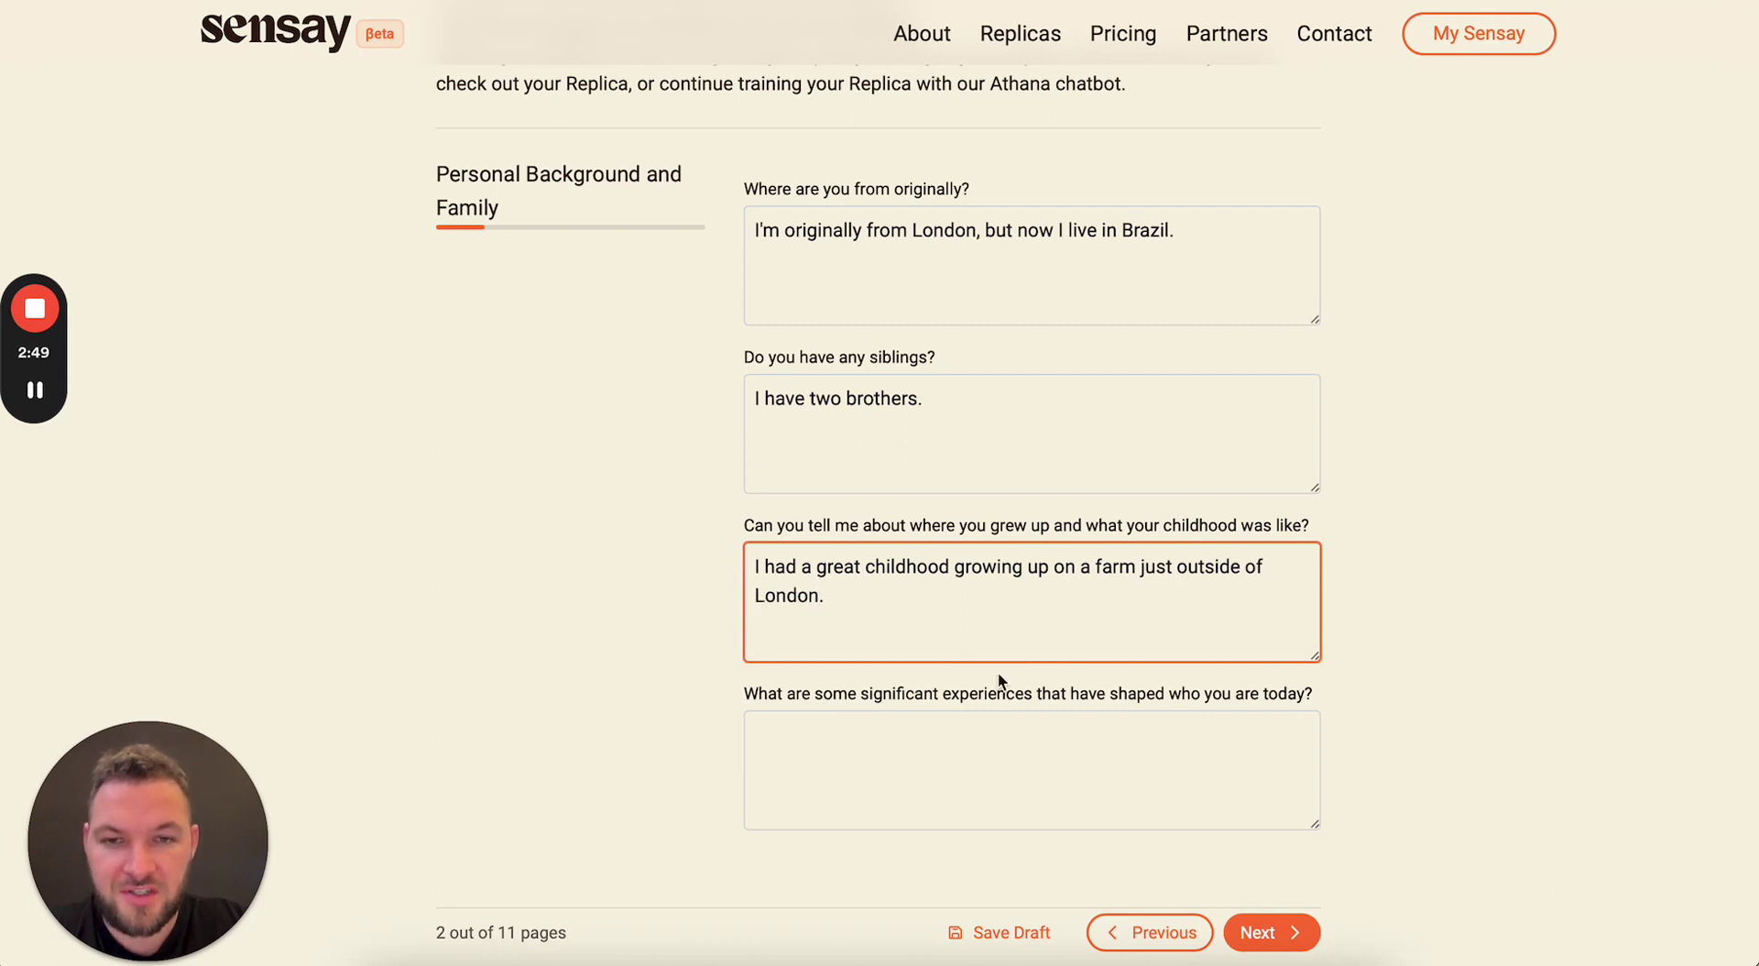
# Answer the experiences question: travelled to over 100 countries, worked in hospitality and finance.
pyautogui.click(905, 730)
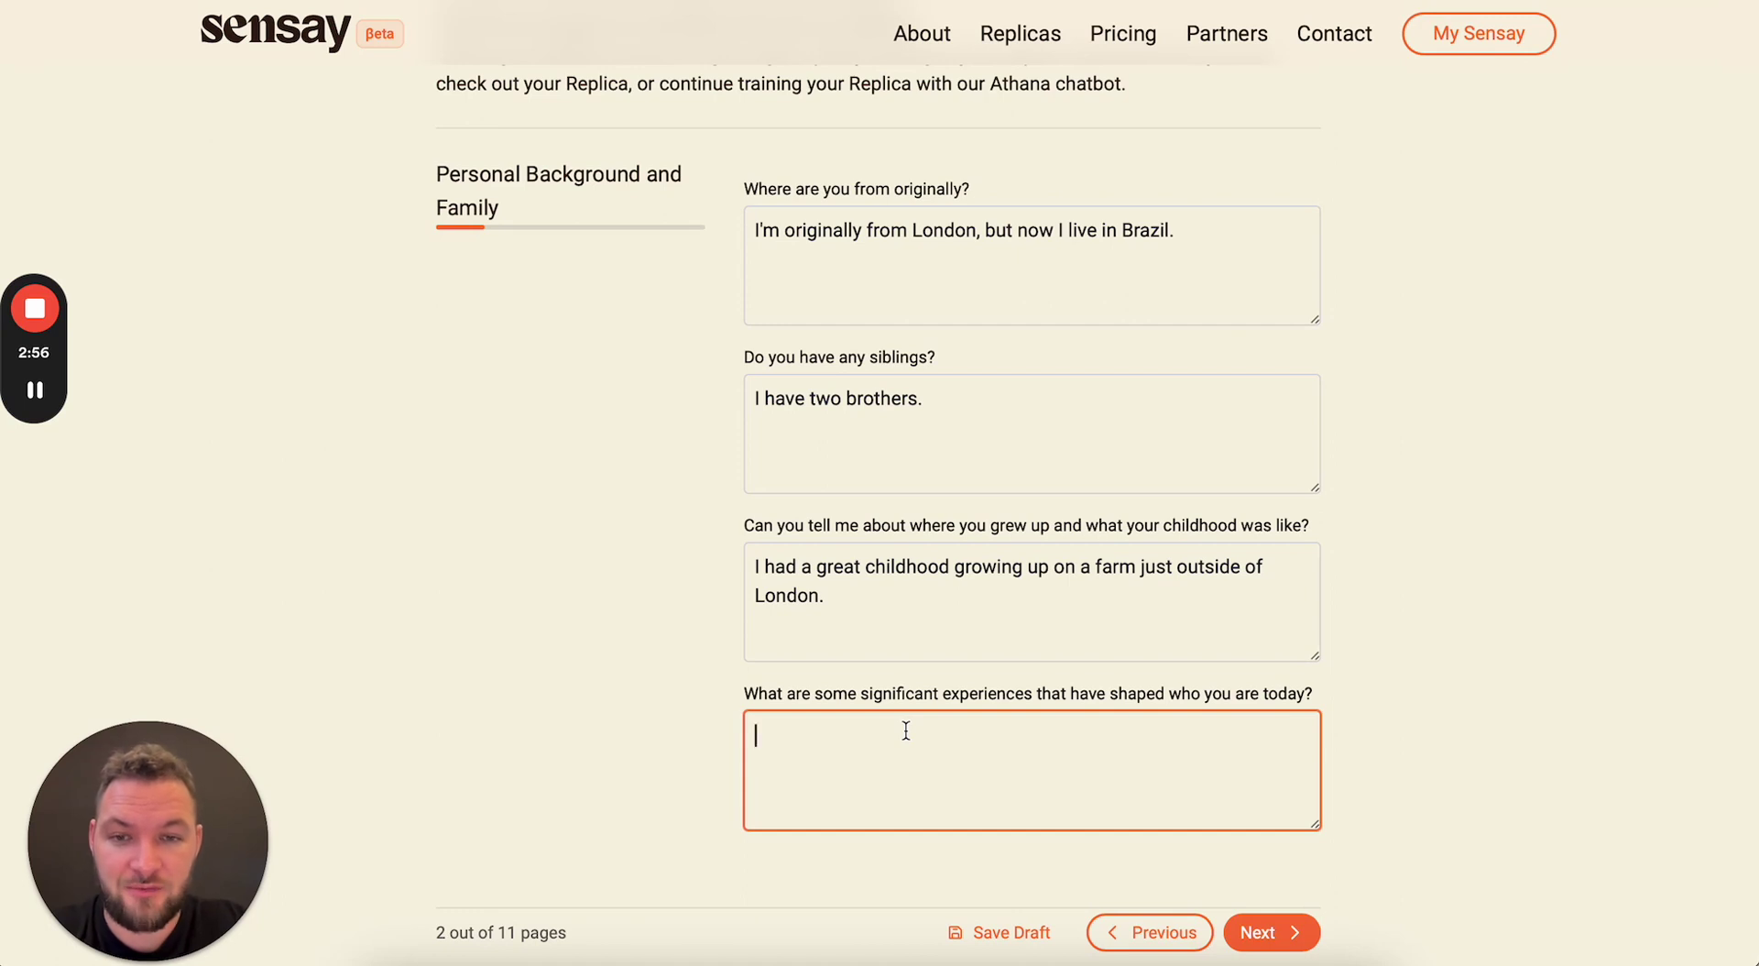
pyautogui.write('I hav e')
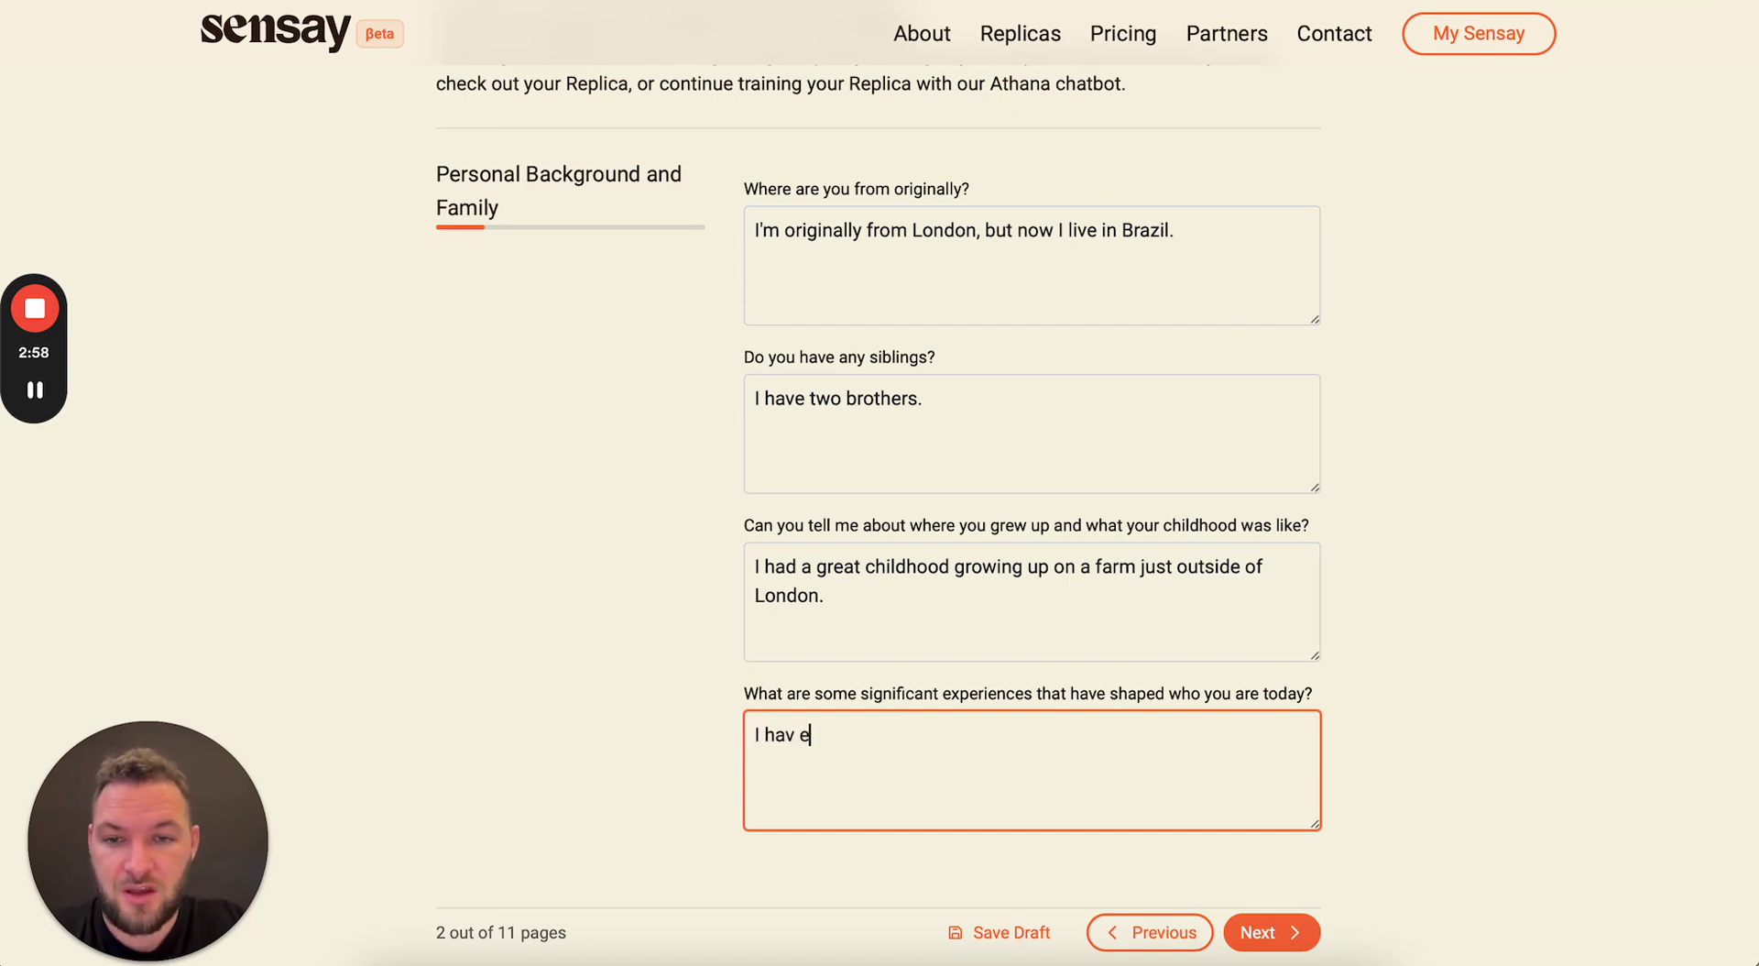
pyautogui.write('e traveled')
pyautogui.press('BackSpace')
pyautogui.press('BackSpace')
pyautogui.write('led extens')
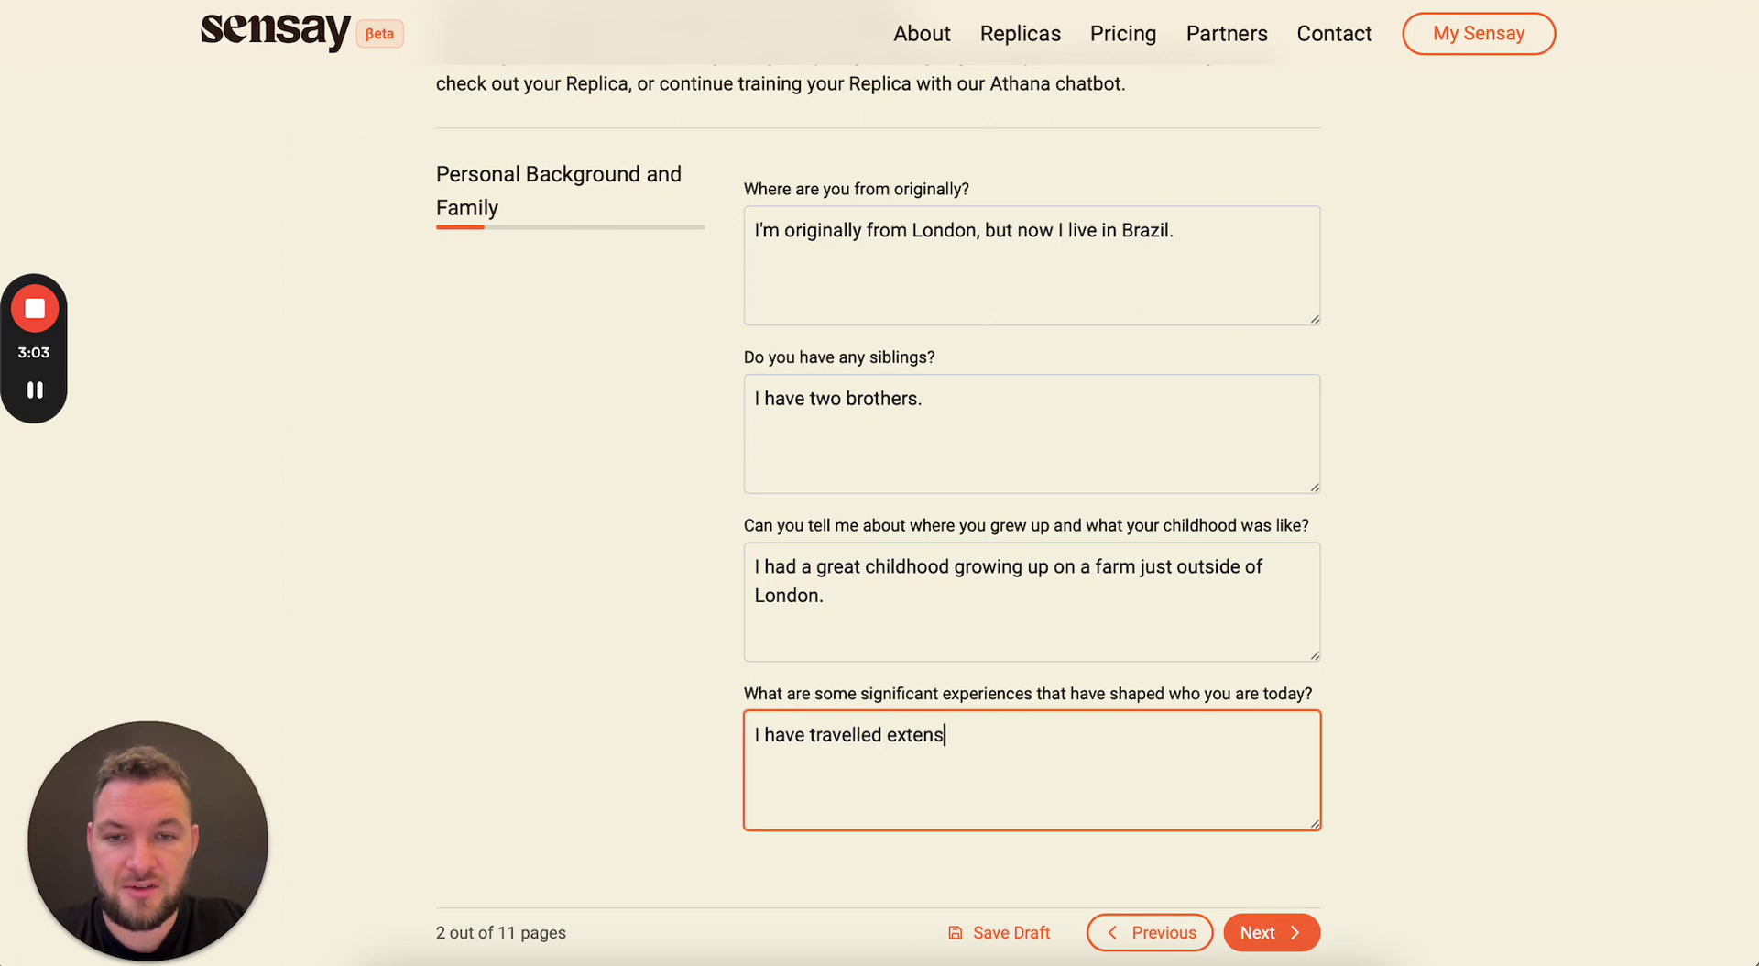
pyautogui.write('ively to over')
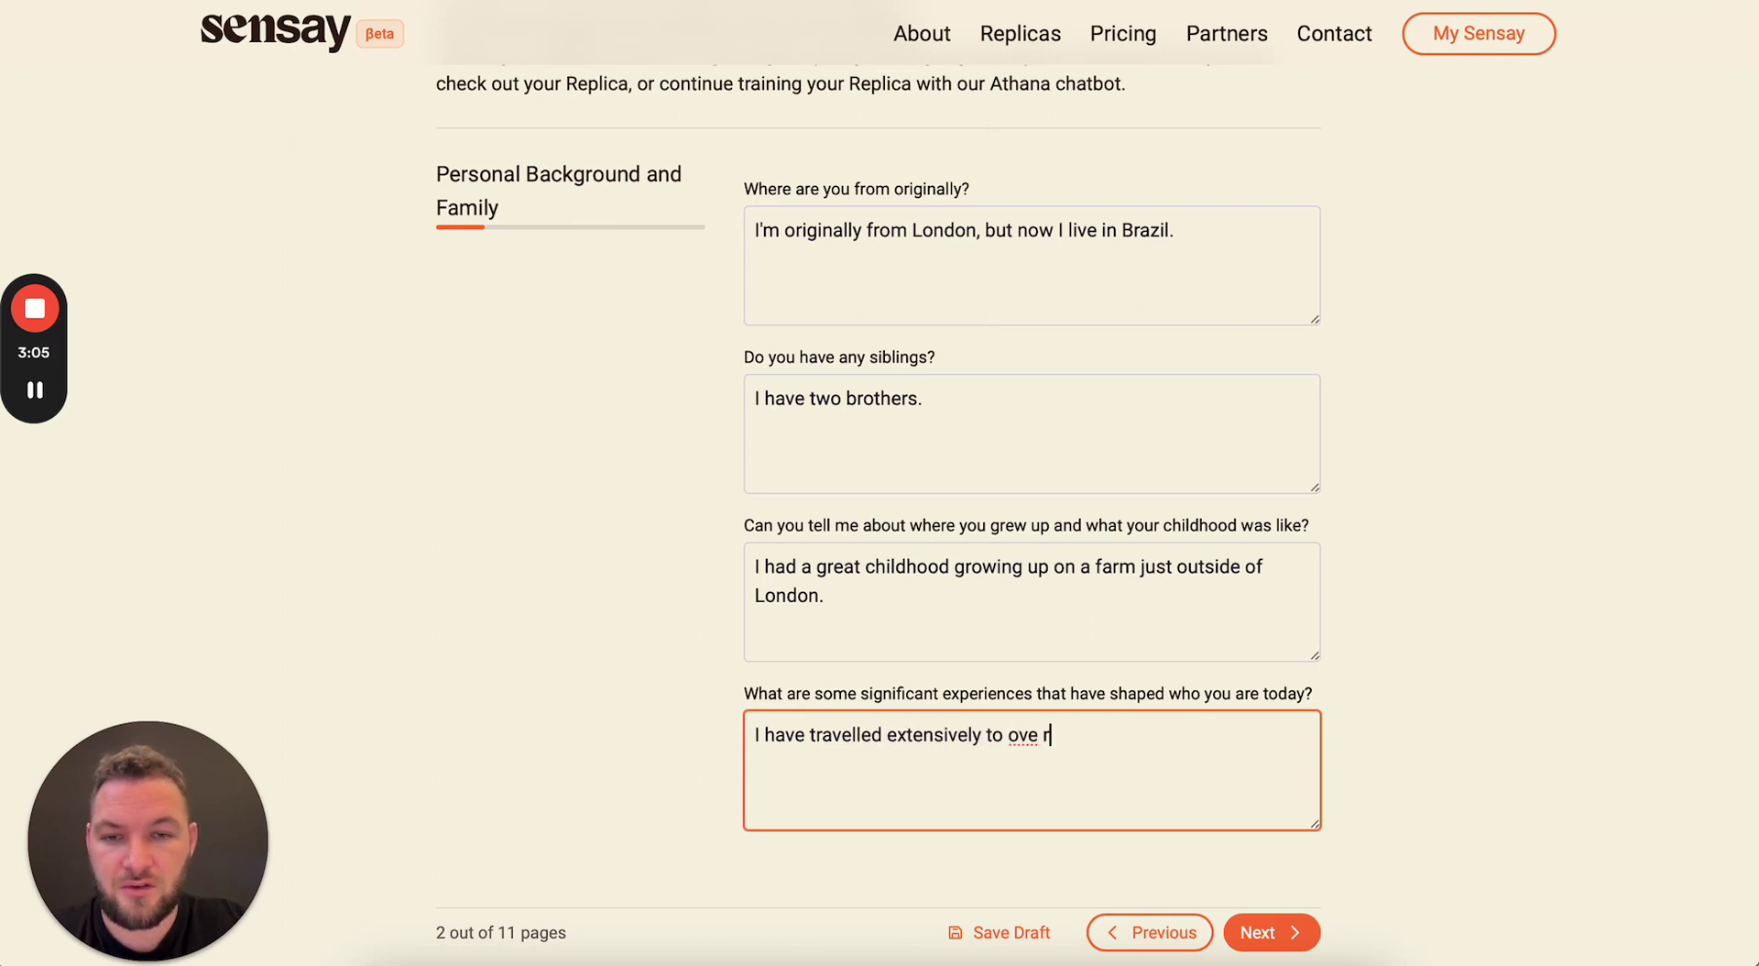
pyautogui.write(' 100 countri')
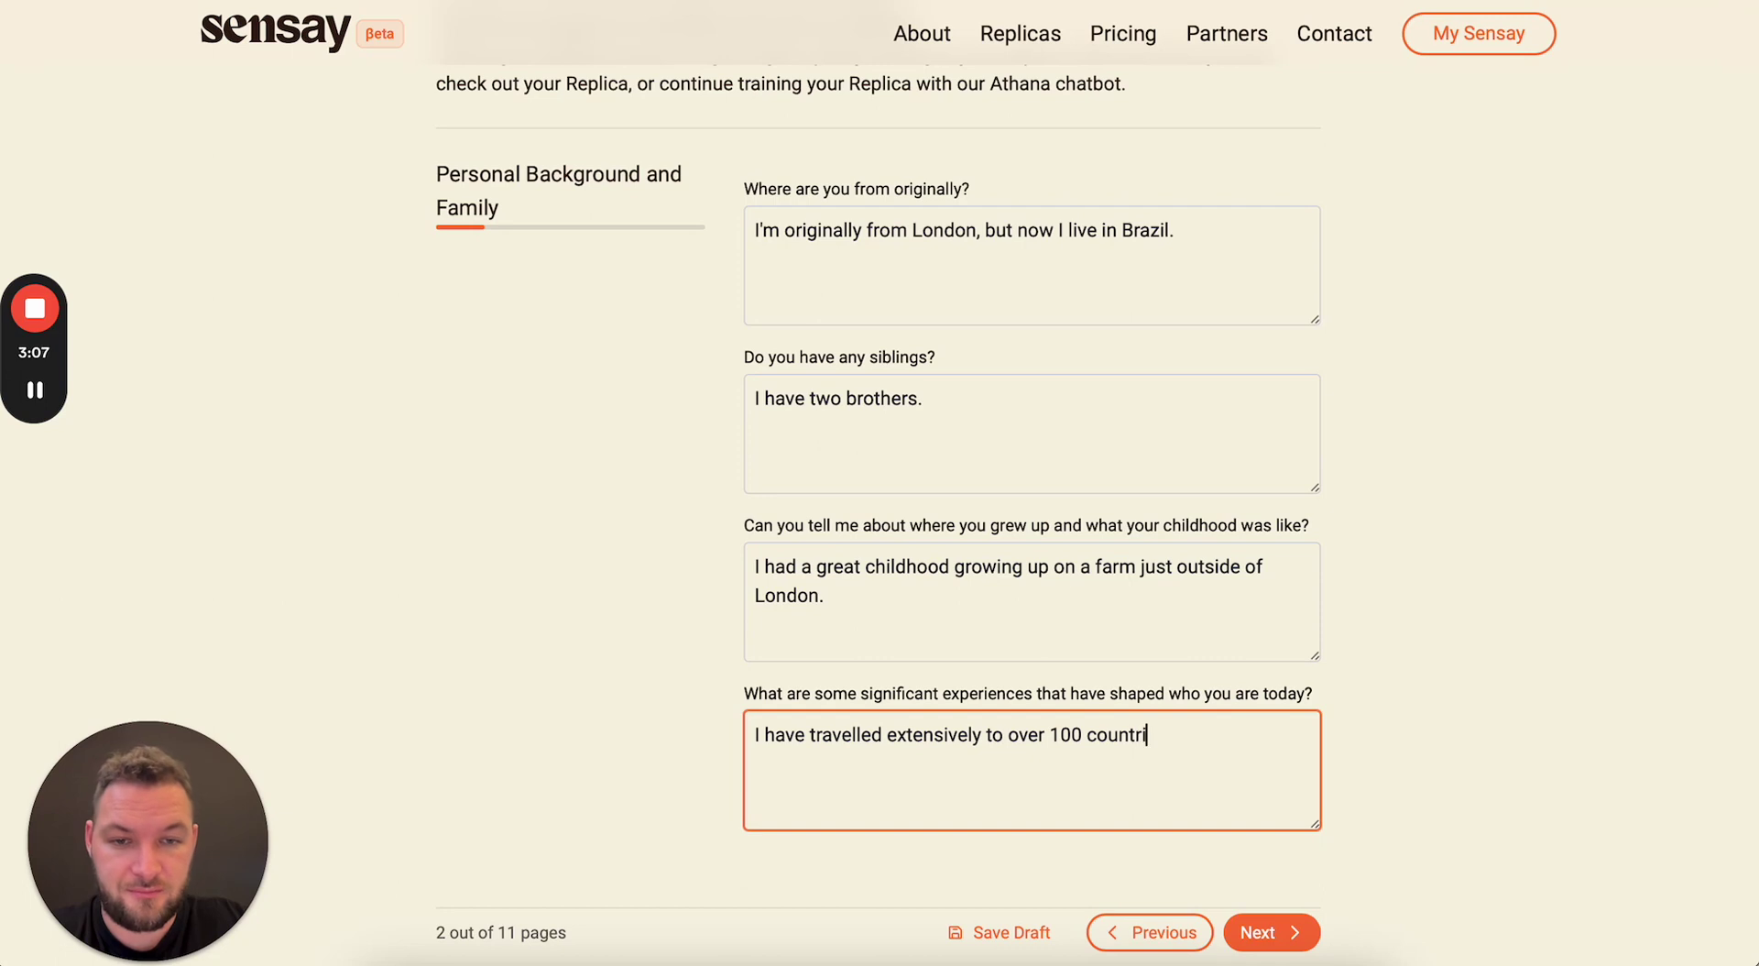
pyautogui.write('es. ')
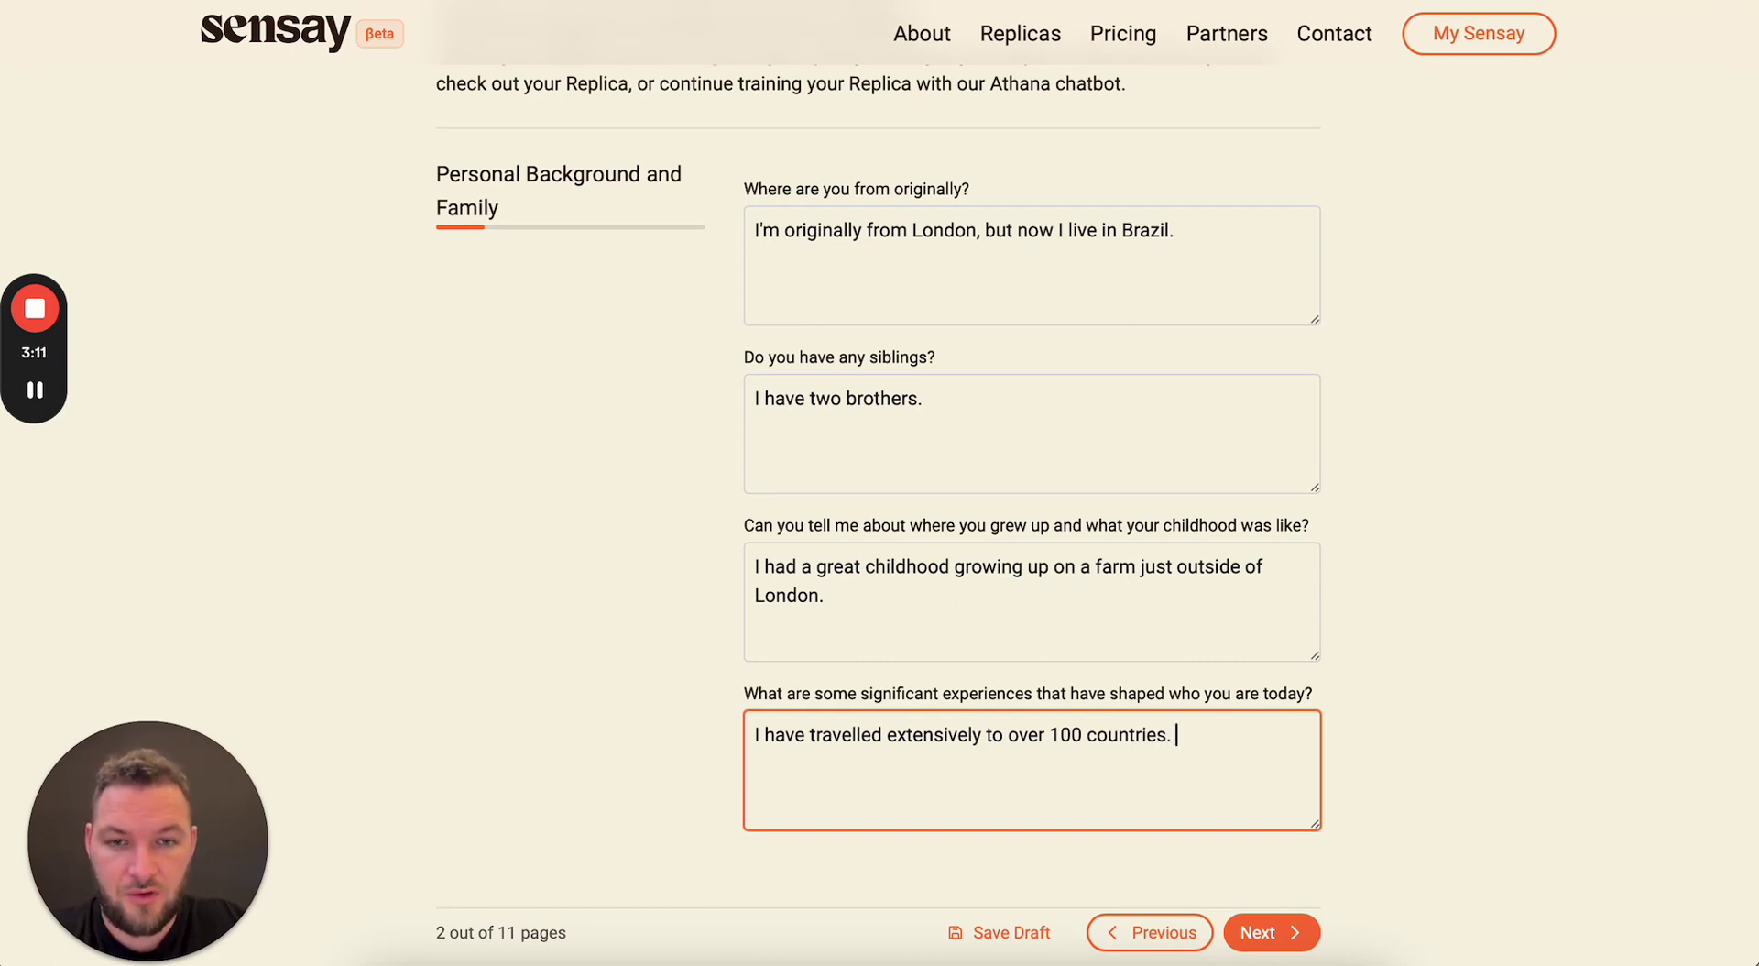
pyautogui.write('A')
pyautogui.press('BackSpace')
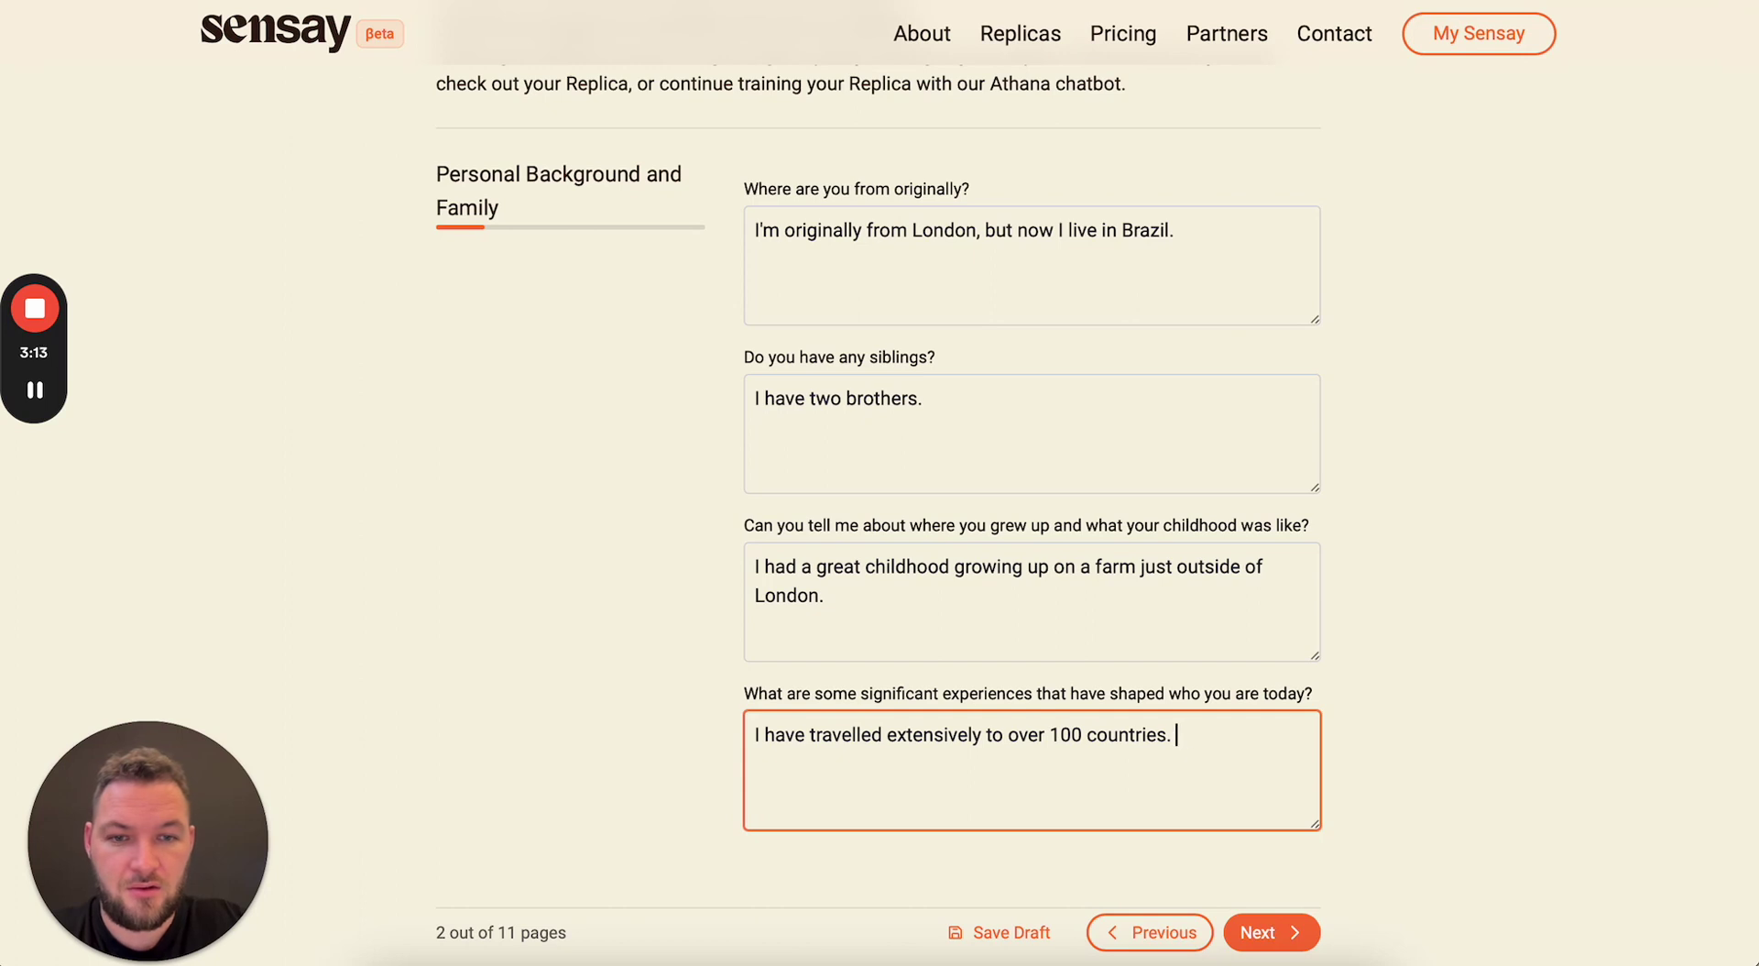
pyautogui.write('I have worked in ho')
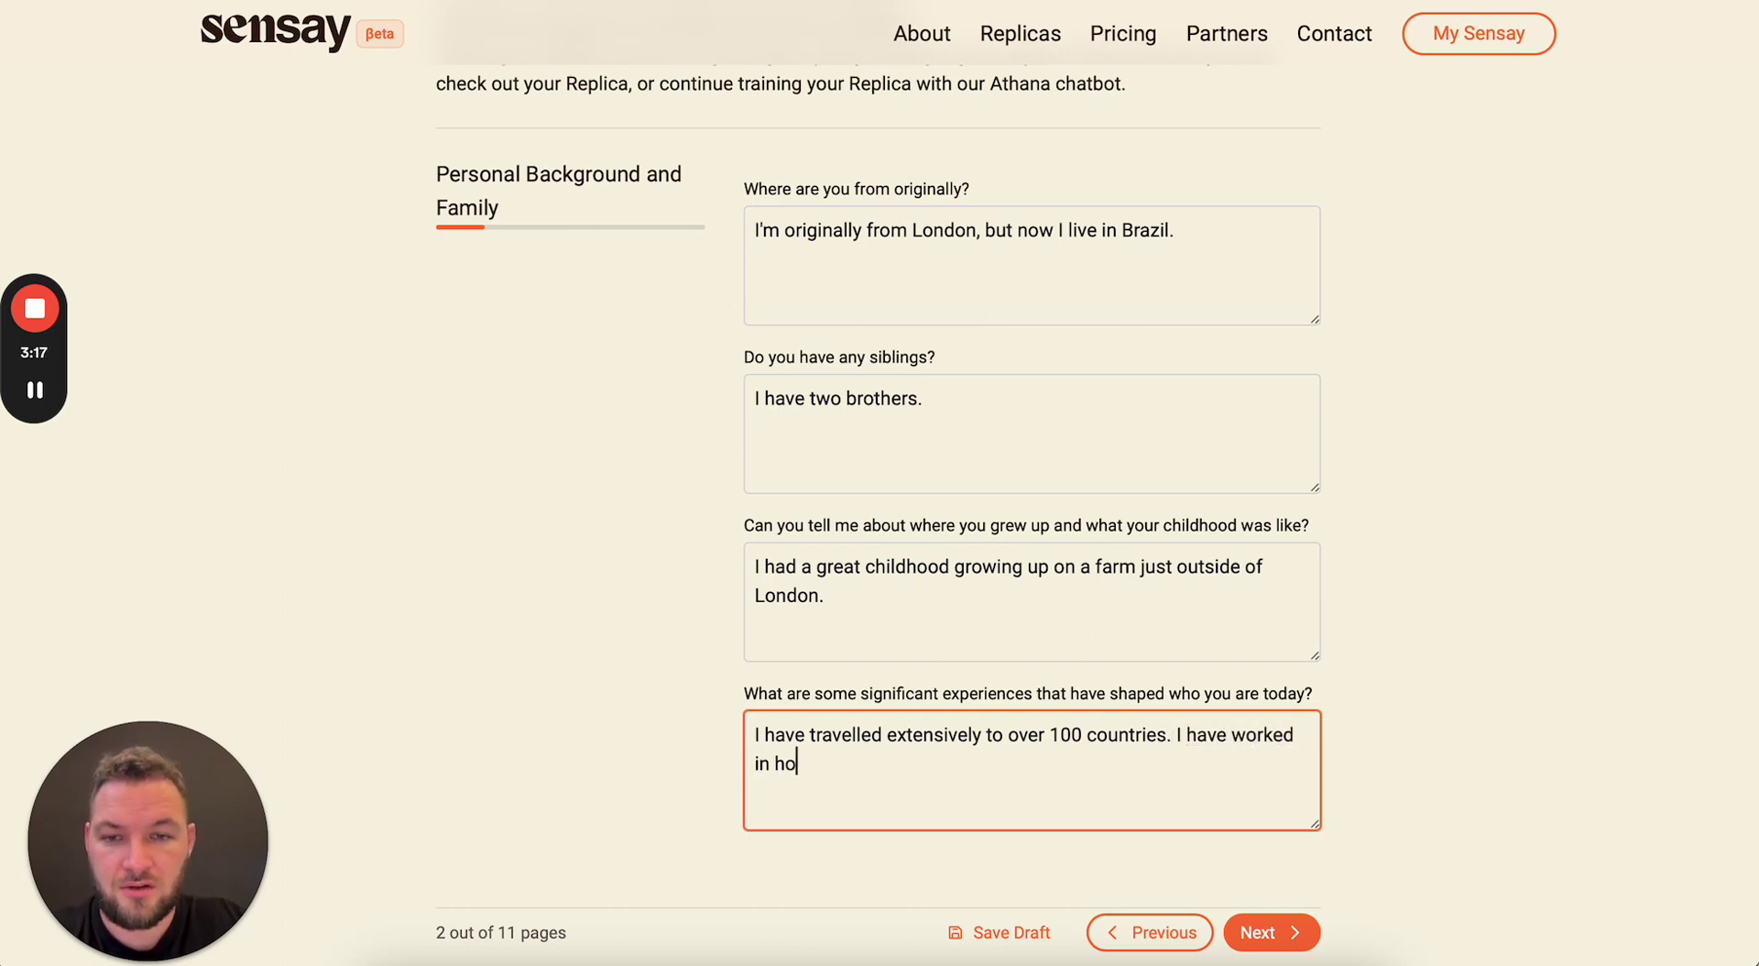
pyautogui.write('spitali')
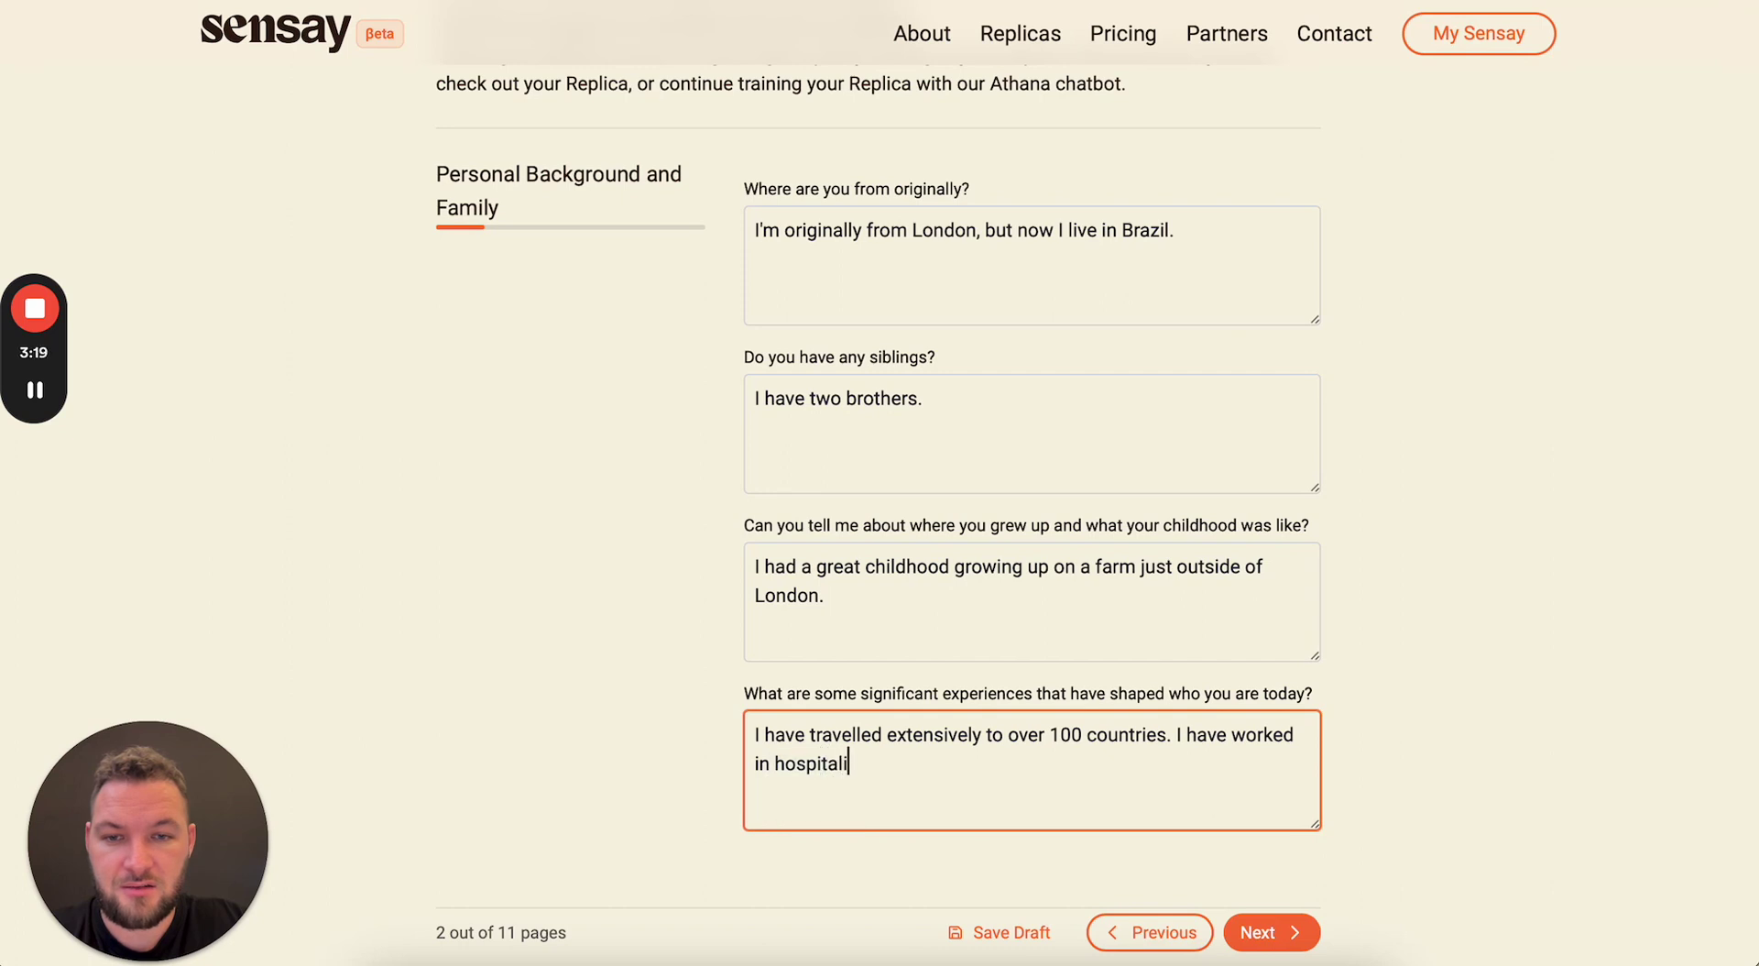
pyautogui.write('ty and finace')
pyautogui.press('BackSpace')
pyautogui.press('BackSpace')
pyautogui.press('BackSpace')
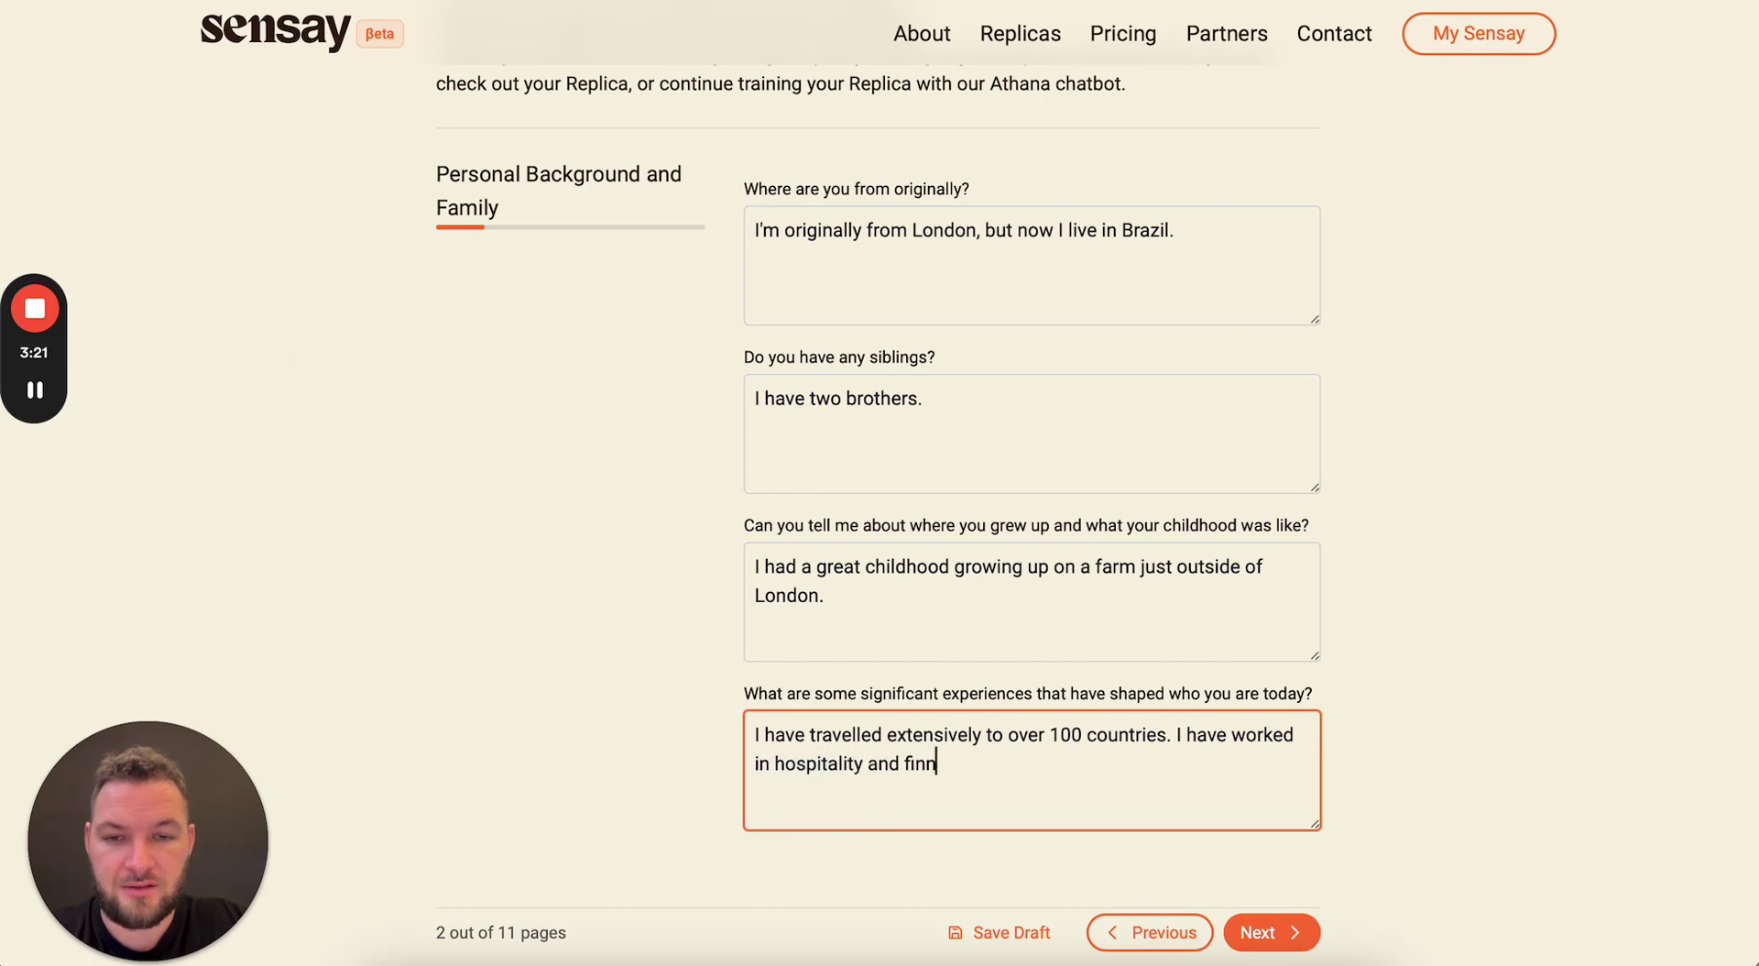
pyautogui.write('ance for most ')
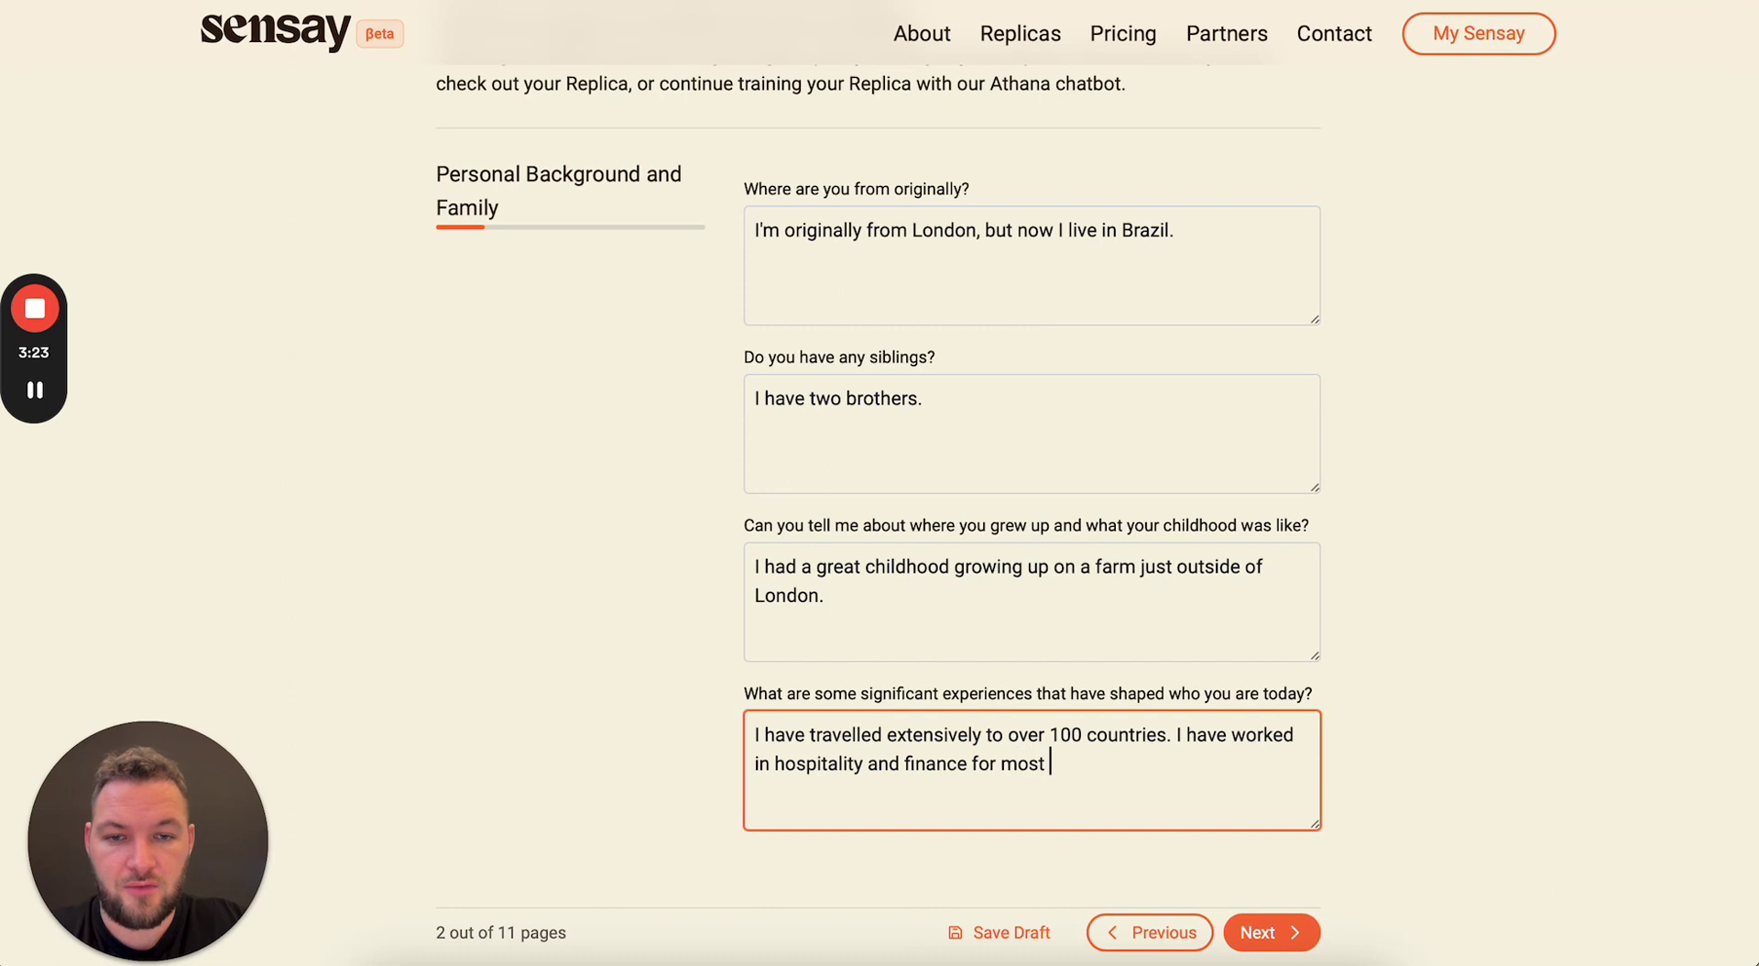
pyautogui.write('of my adult ')
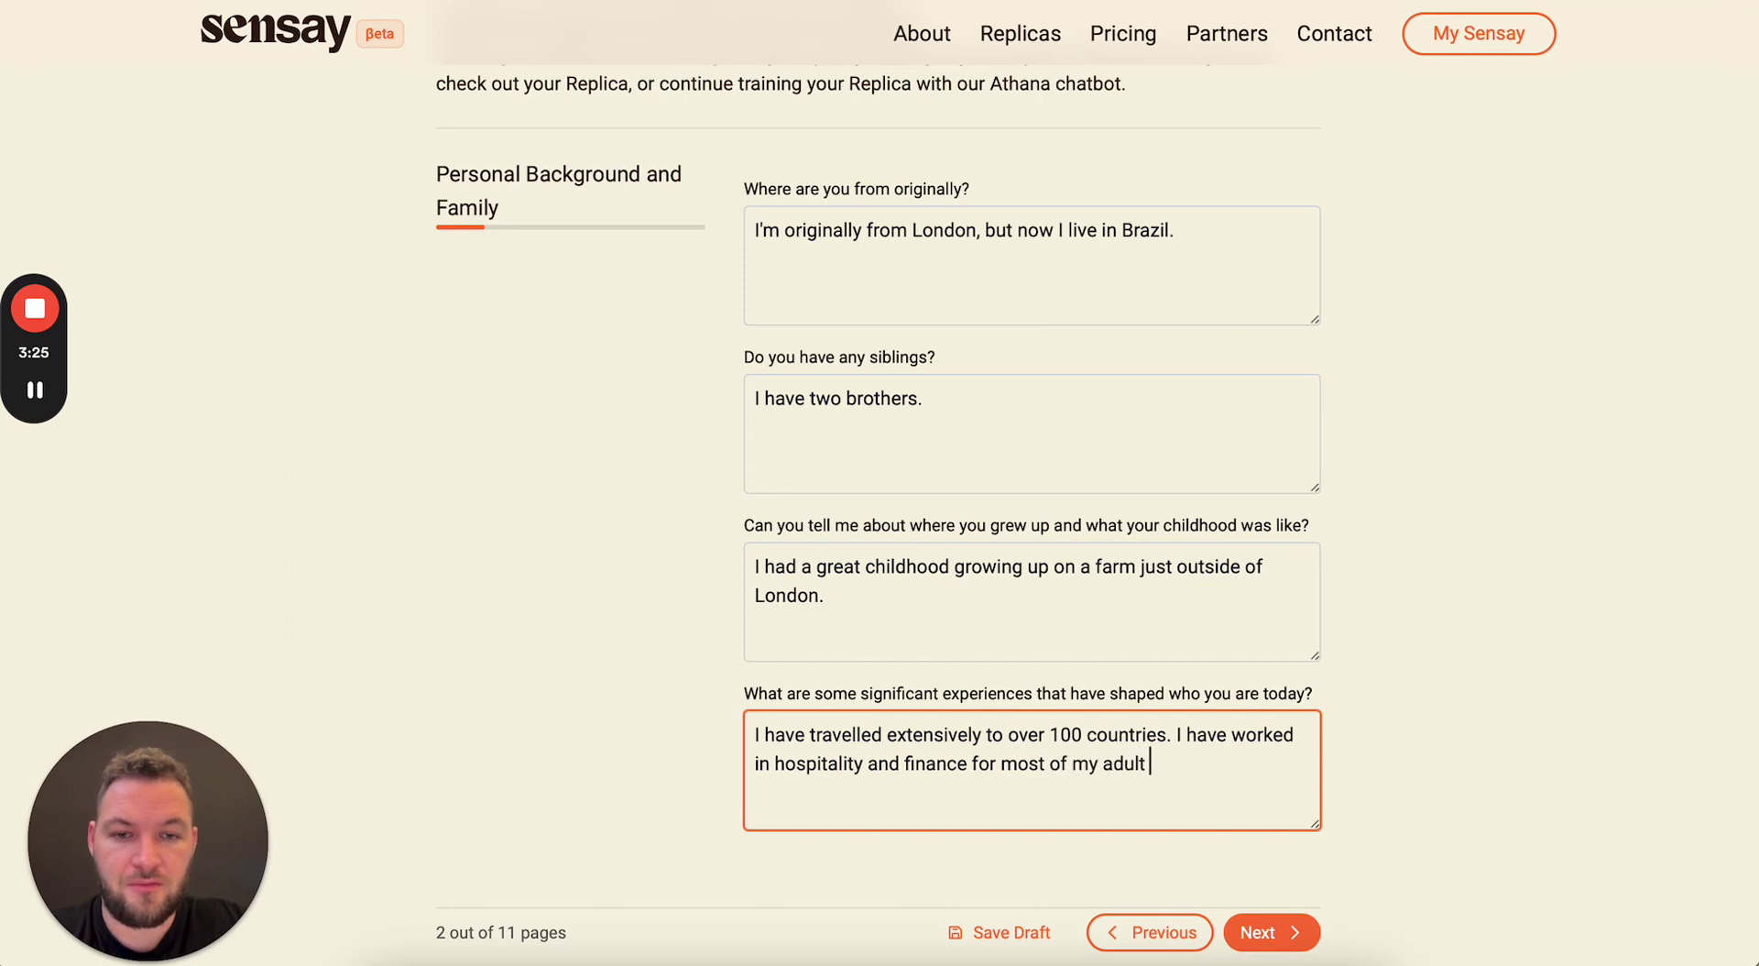
pyautogui.write('life.')
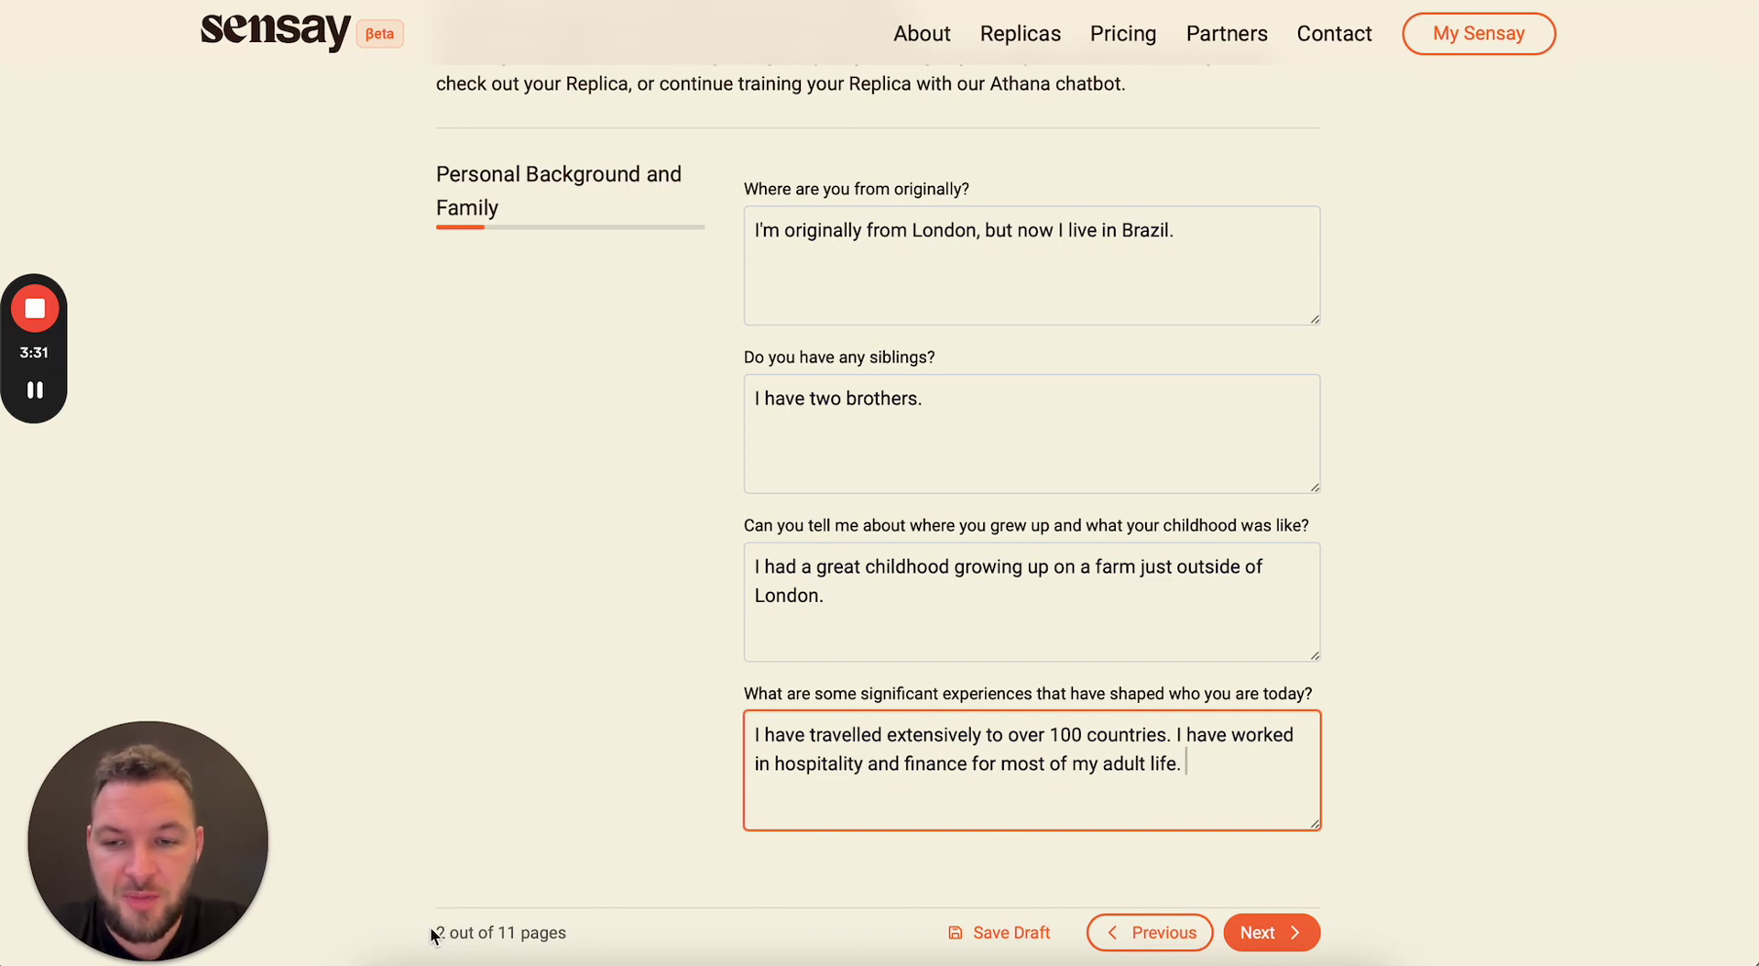
# Advance to the Career and Education page and finish the form to create the Replica.
pyautogui.click(1263, 930)
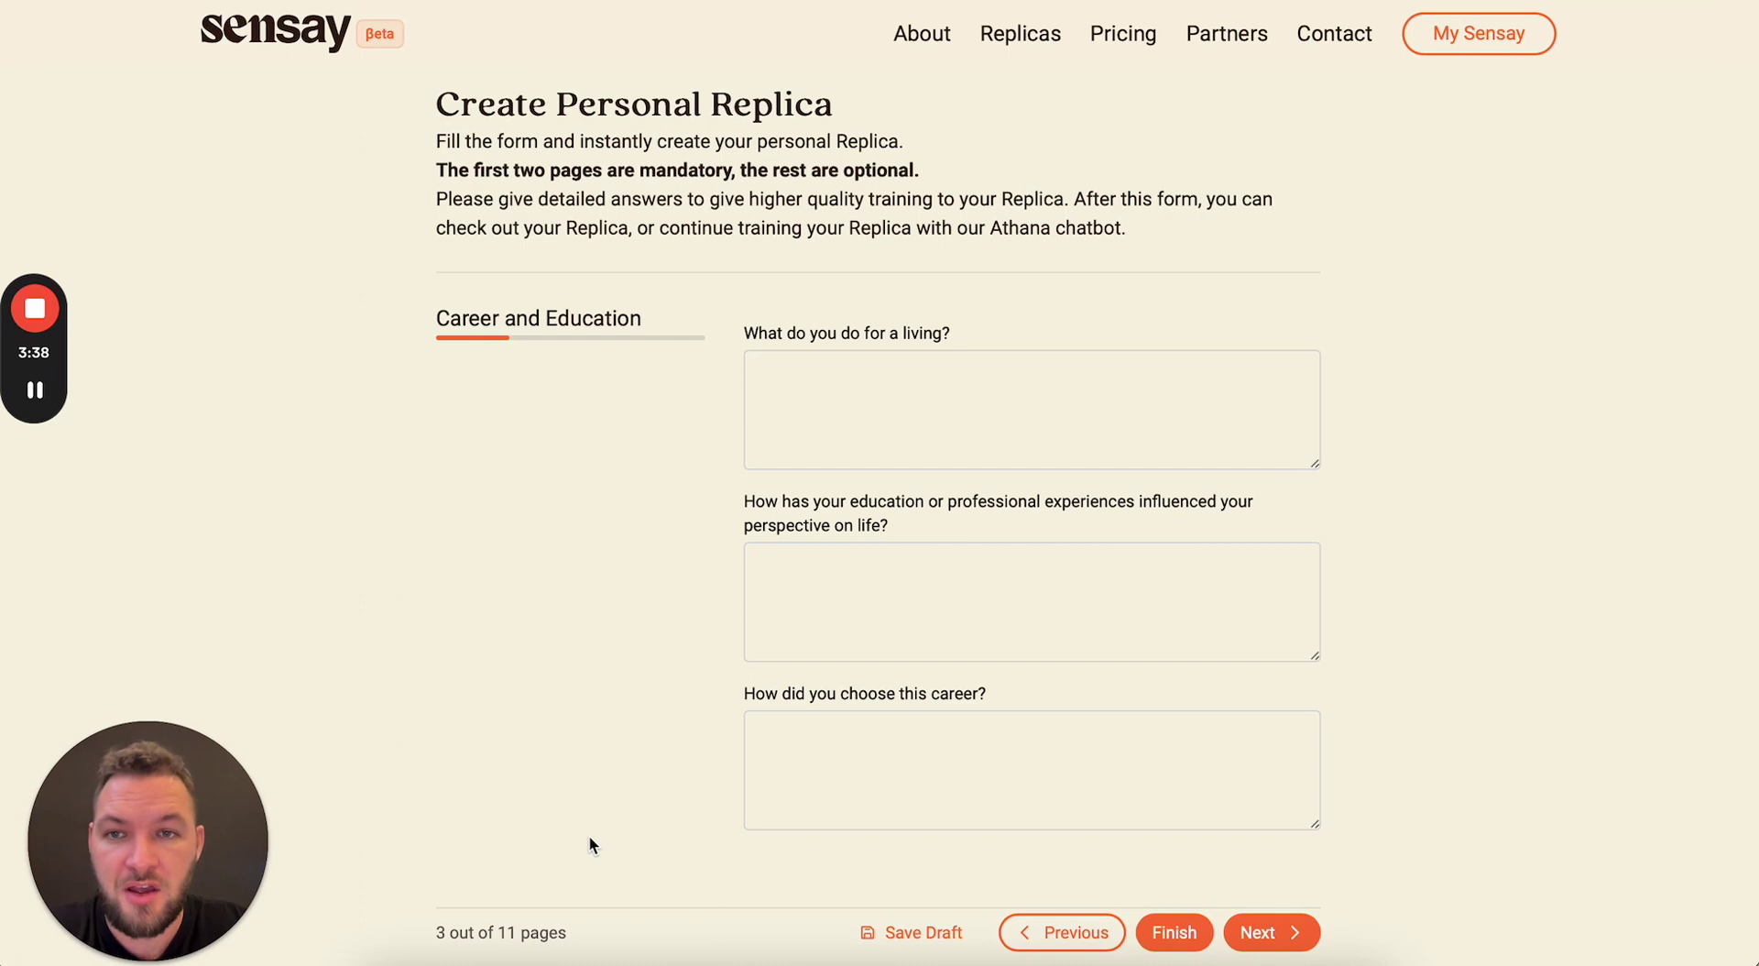
pyautogui.moveTo(446, 142); pyautogui.dragTo(966, 201)
pyautogui.click(1026, 195)
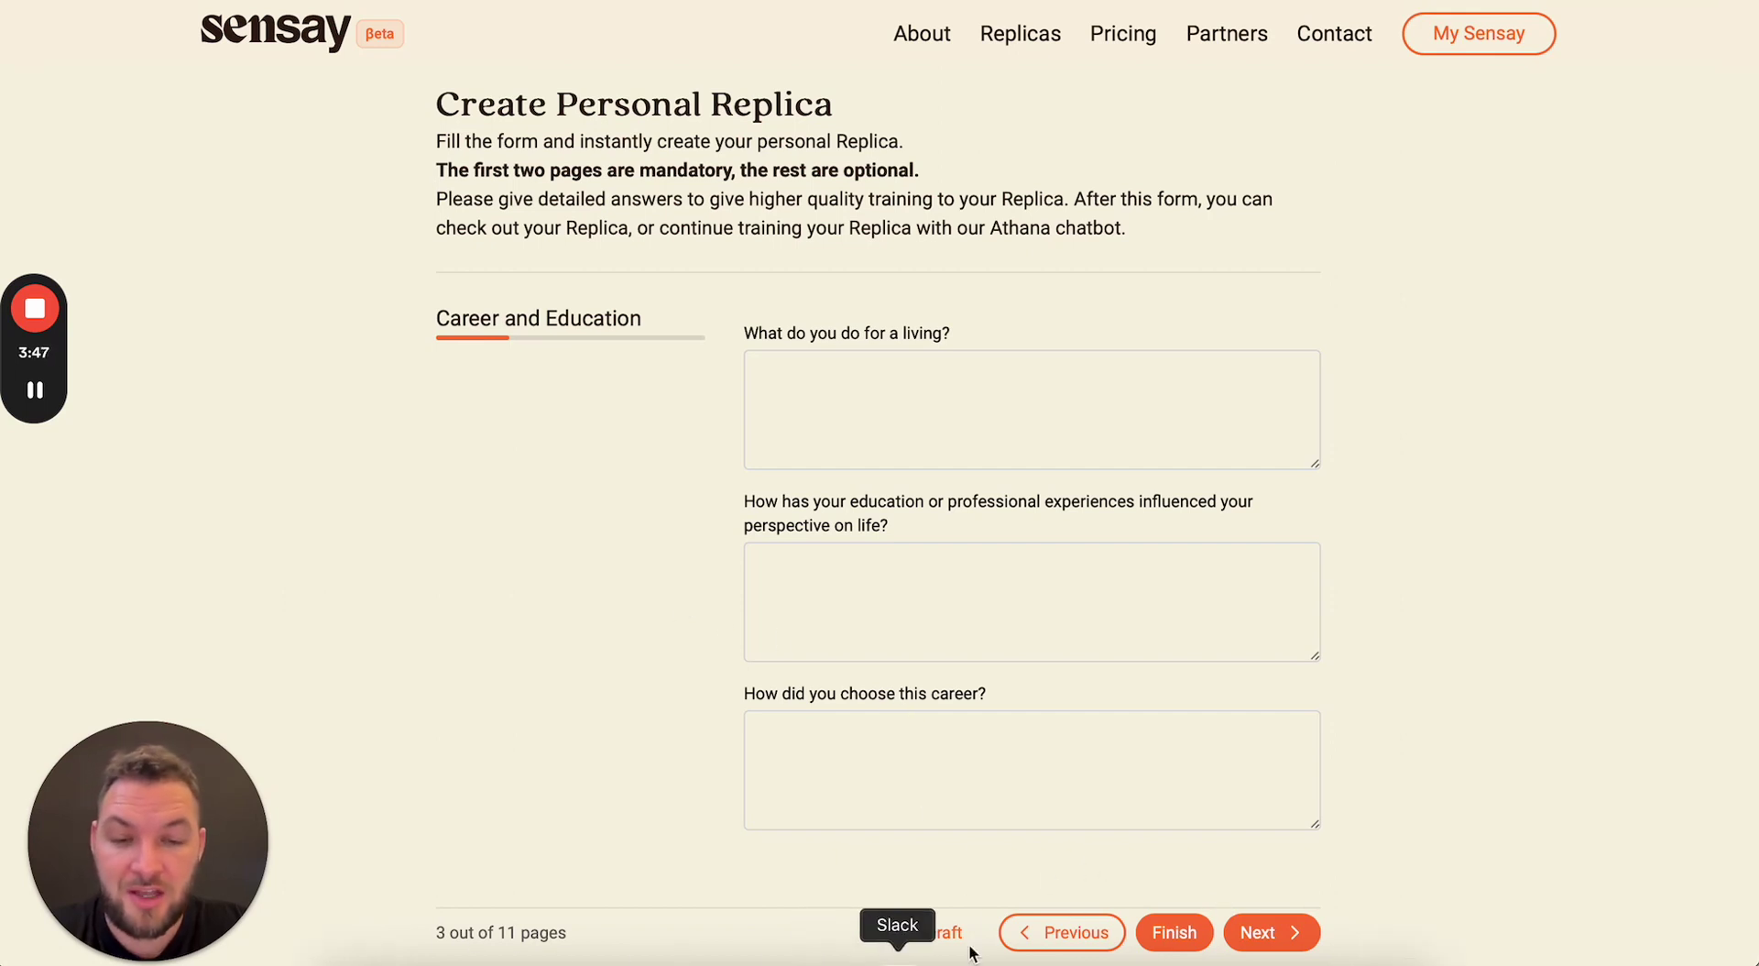
pyautogui.click(1172, 933)
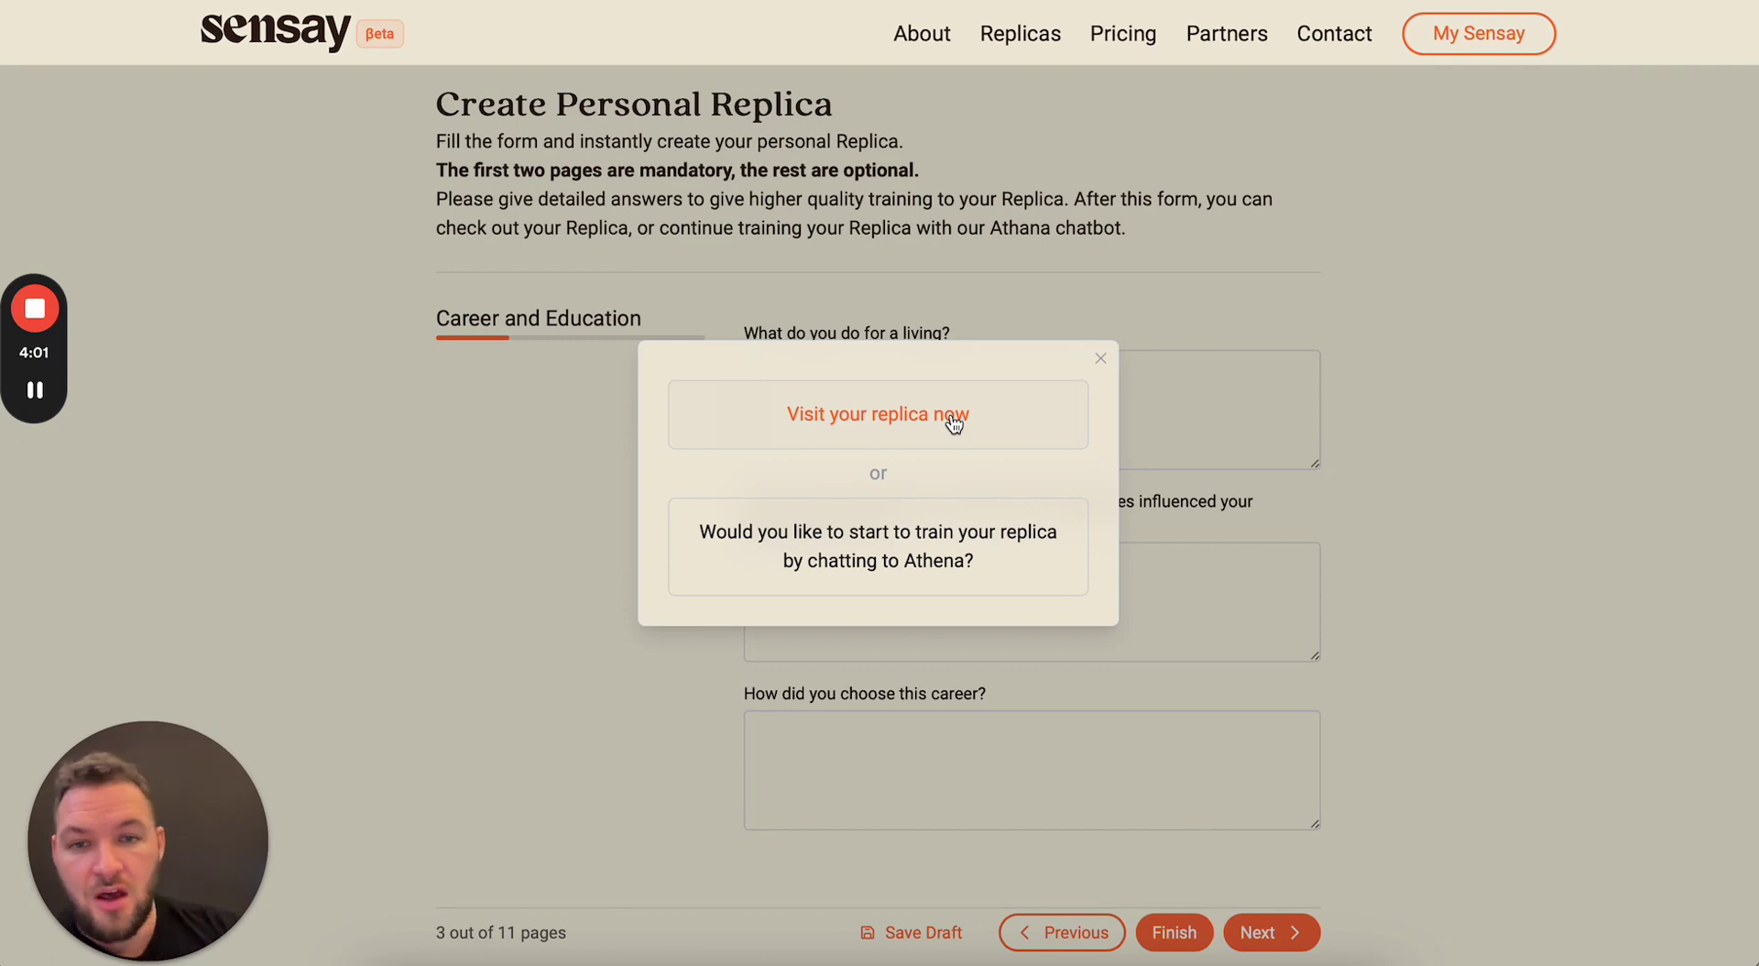
# Train with Athena on Hobbies, replying 'I like to play football and race cars'.
pyautogui.click(894, 549)
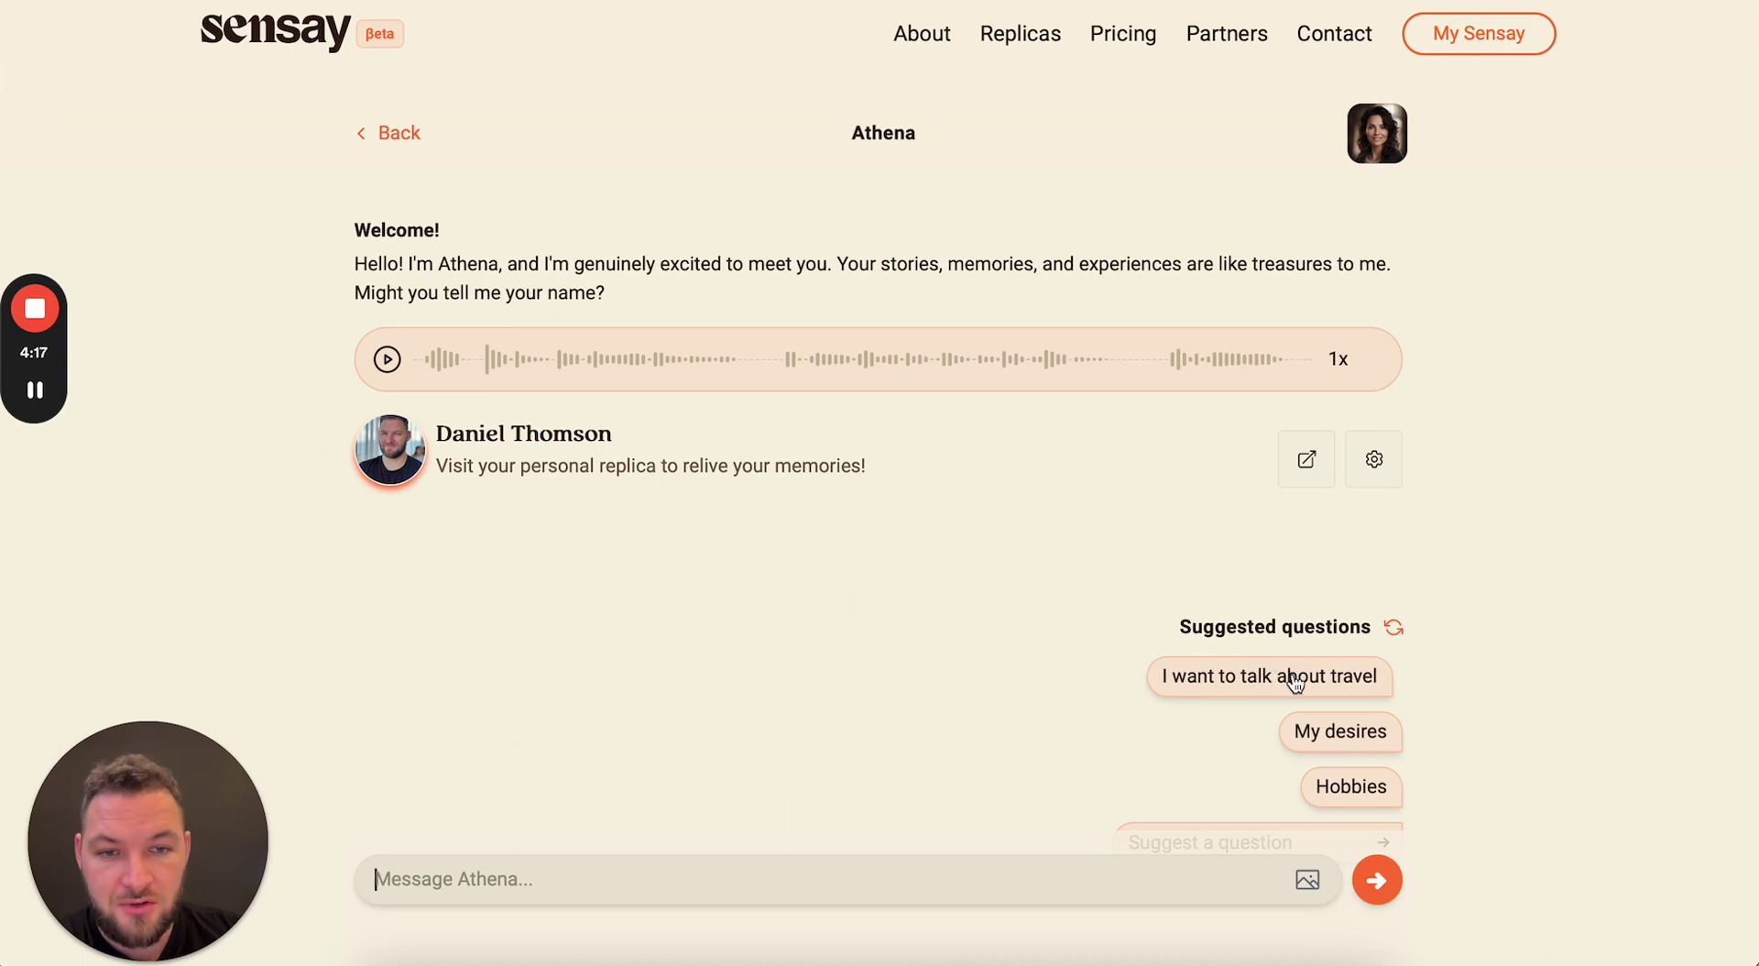
pyautogui.click(1363, 790)
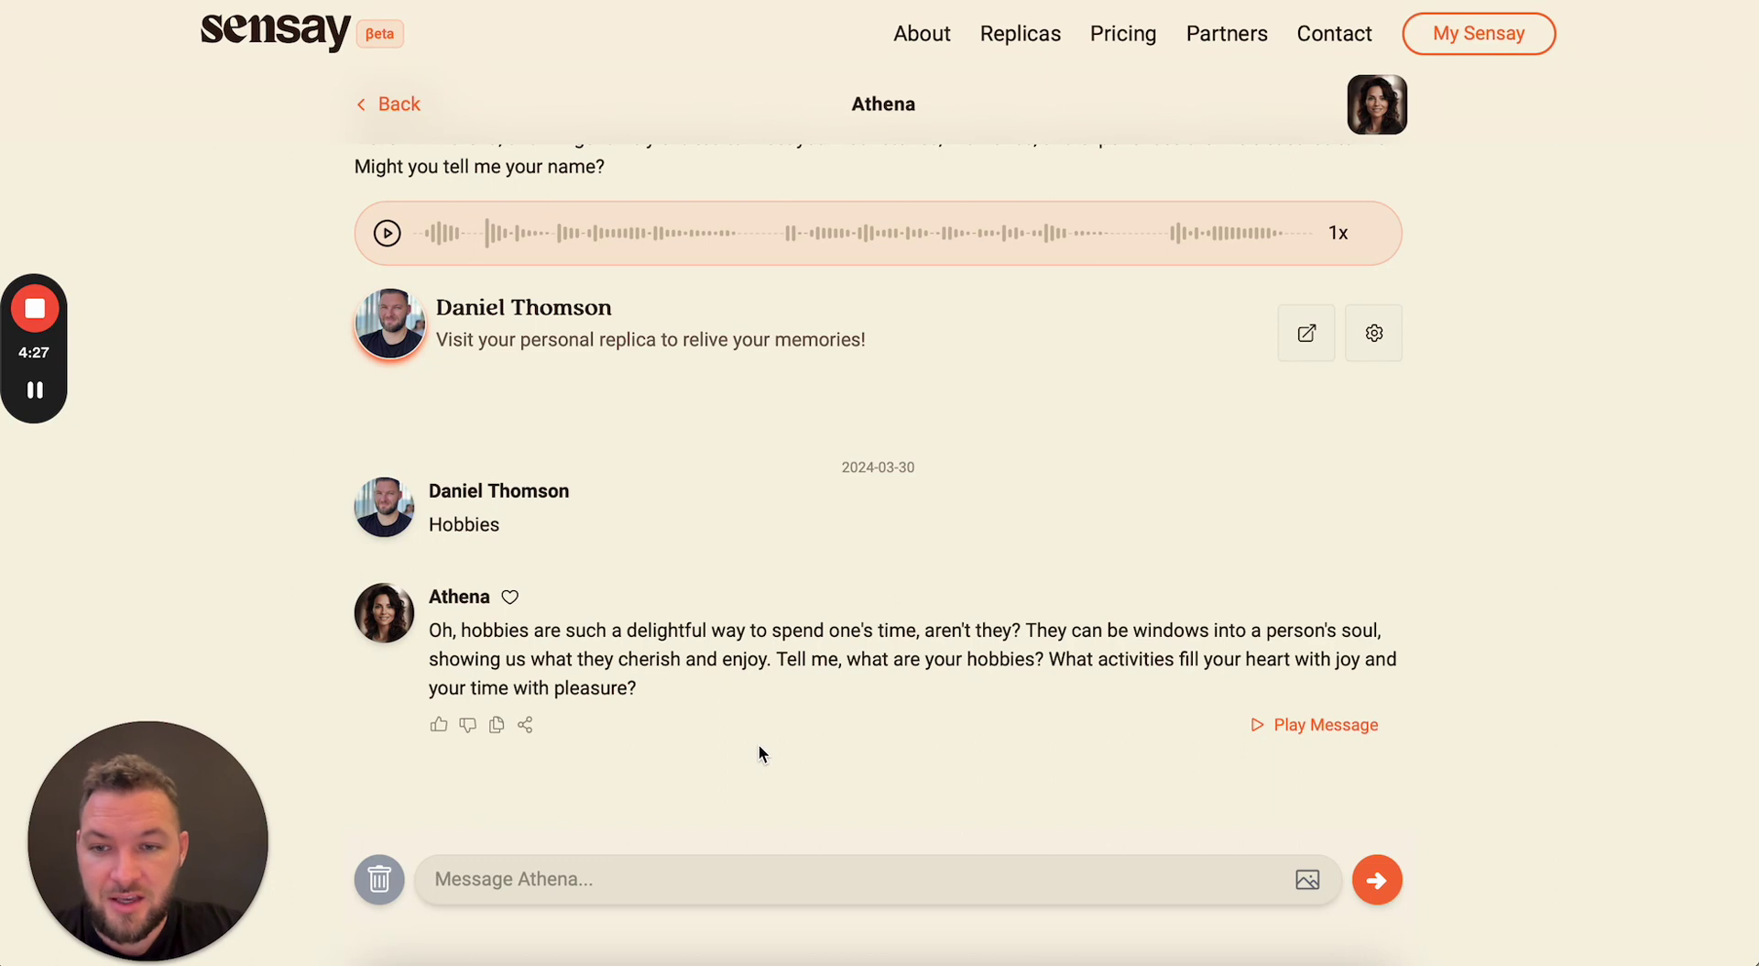
pyautogui.write('I like to play fo')
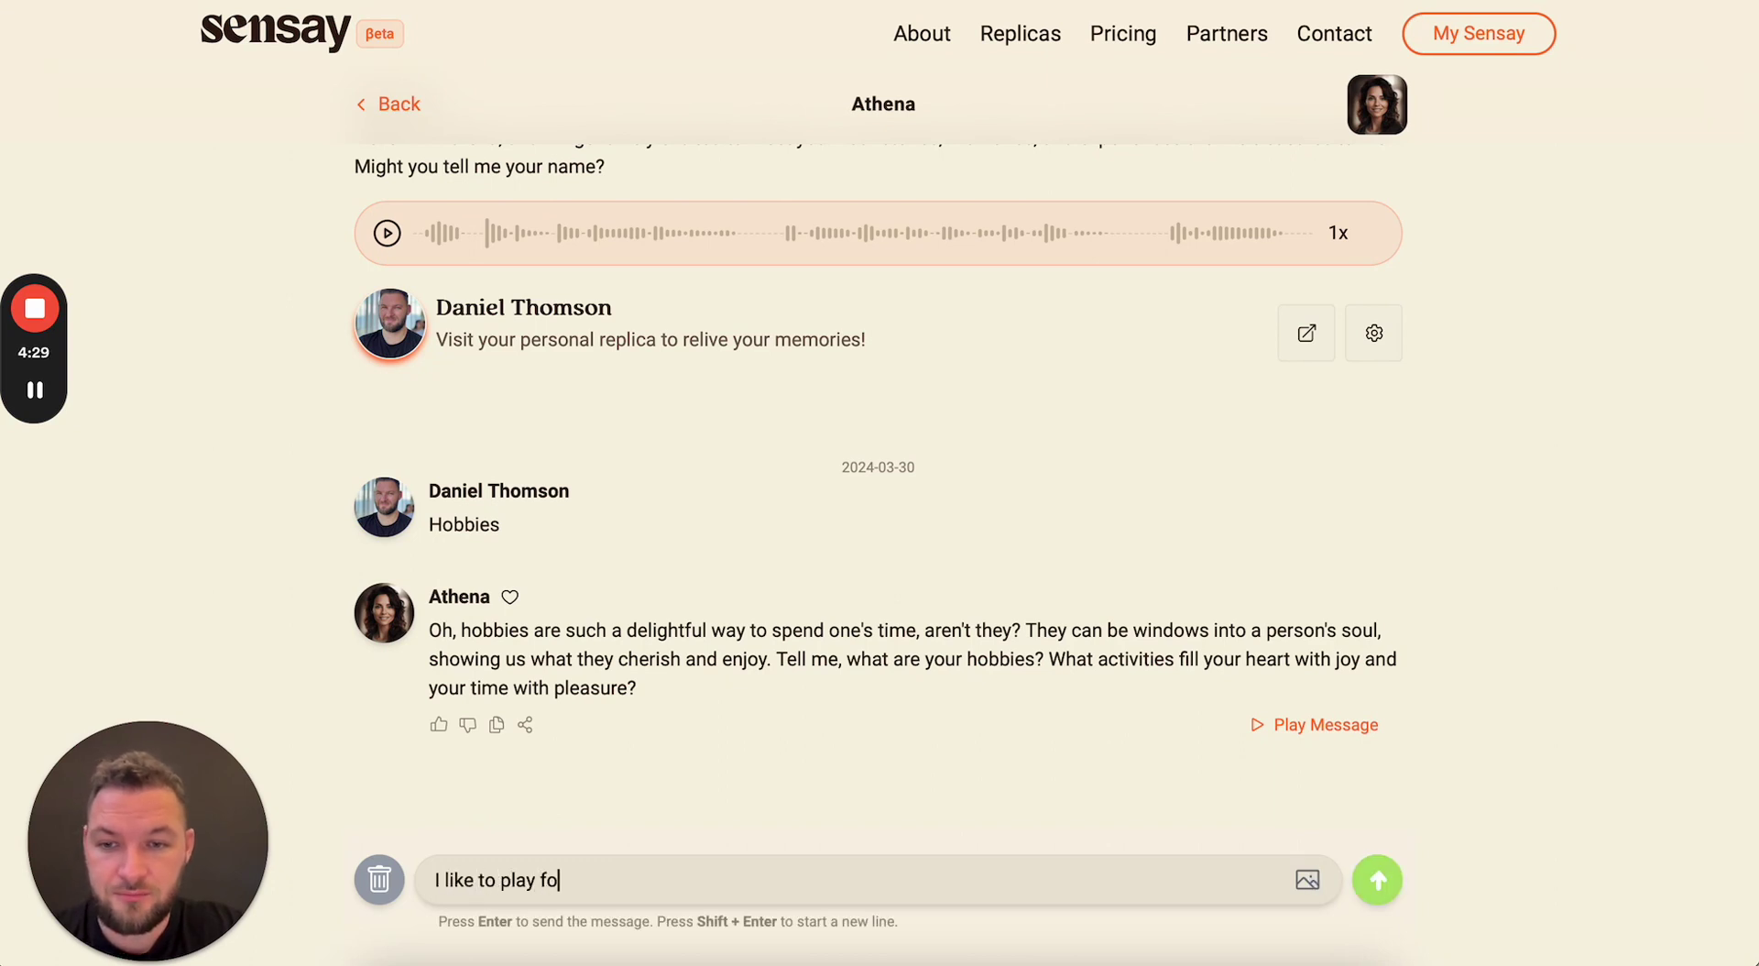
pyautogui.write('otball and ')
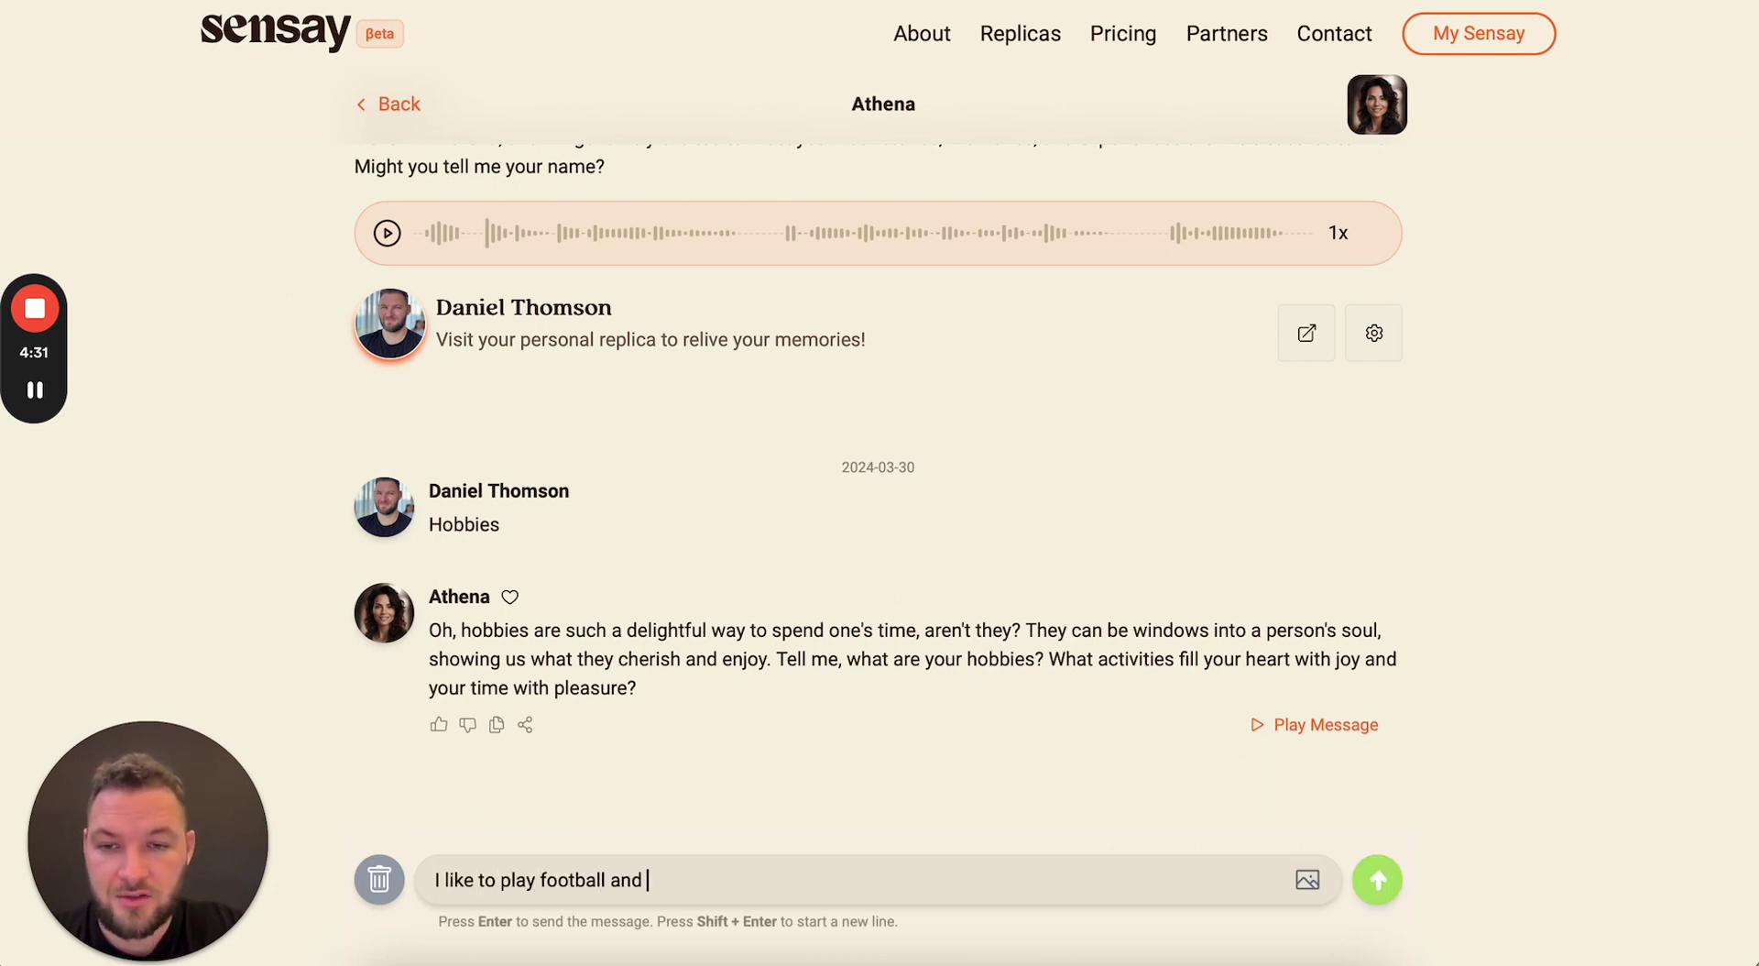
pyautogui.write('race cars')
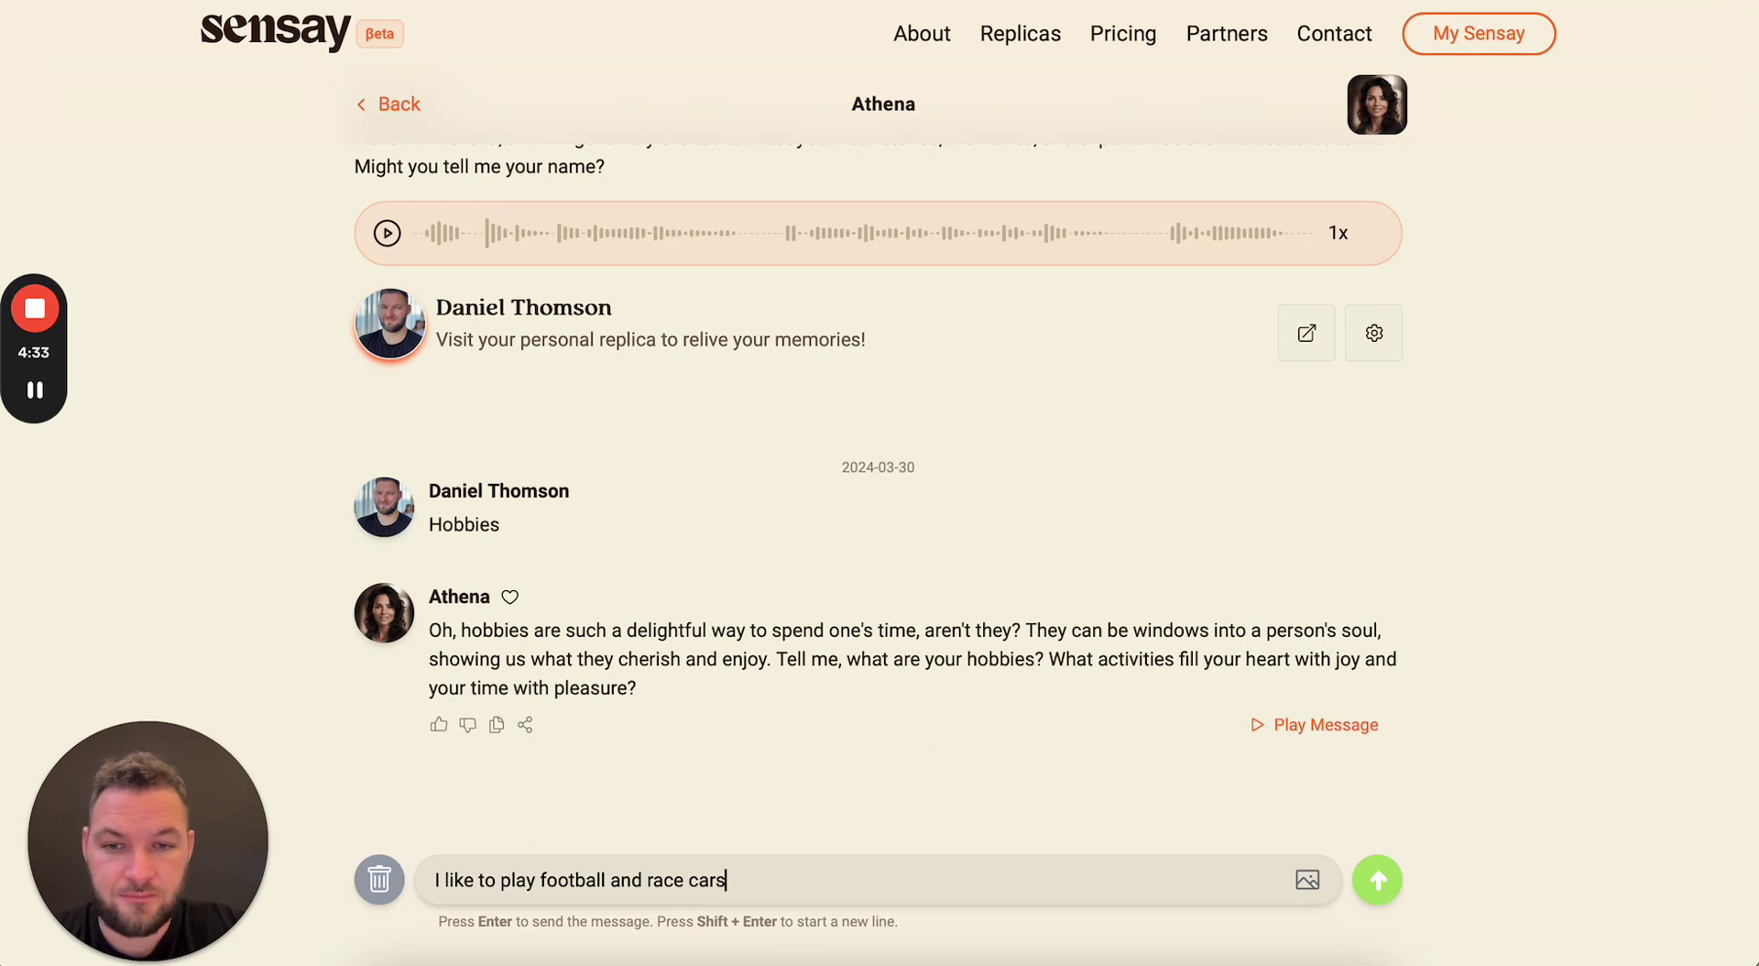
pyautogui.click(1366, 880)
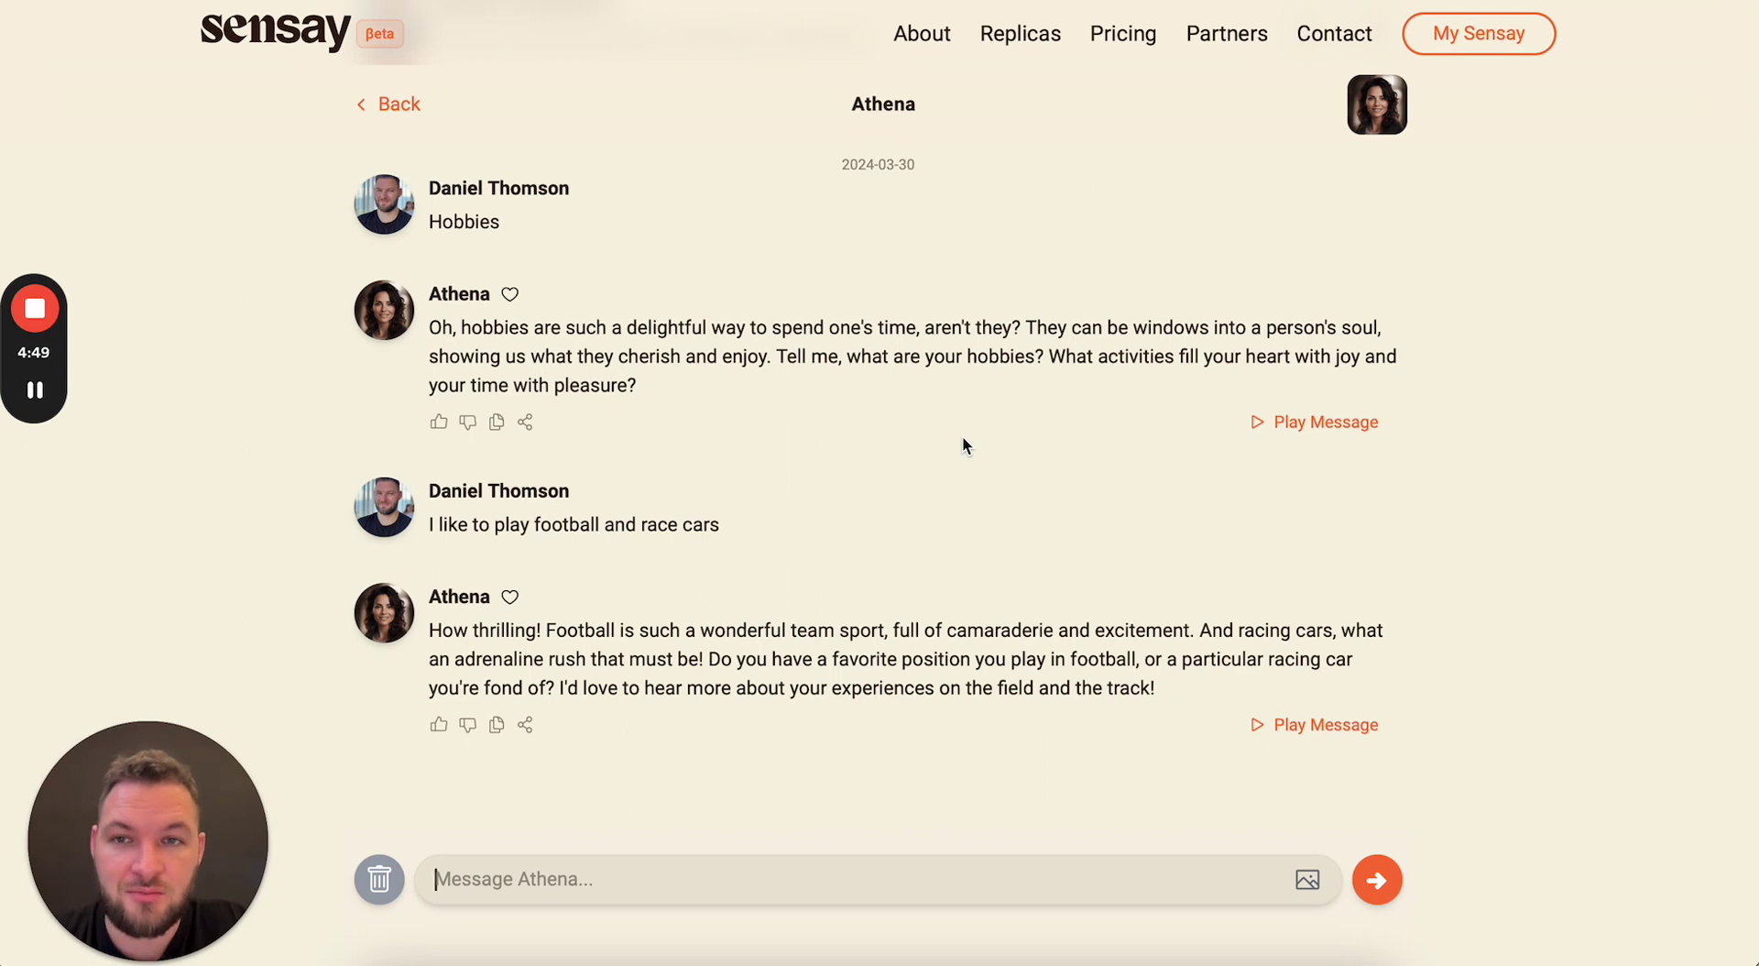
pyautogui.scroll(-1, 962, 446)
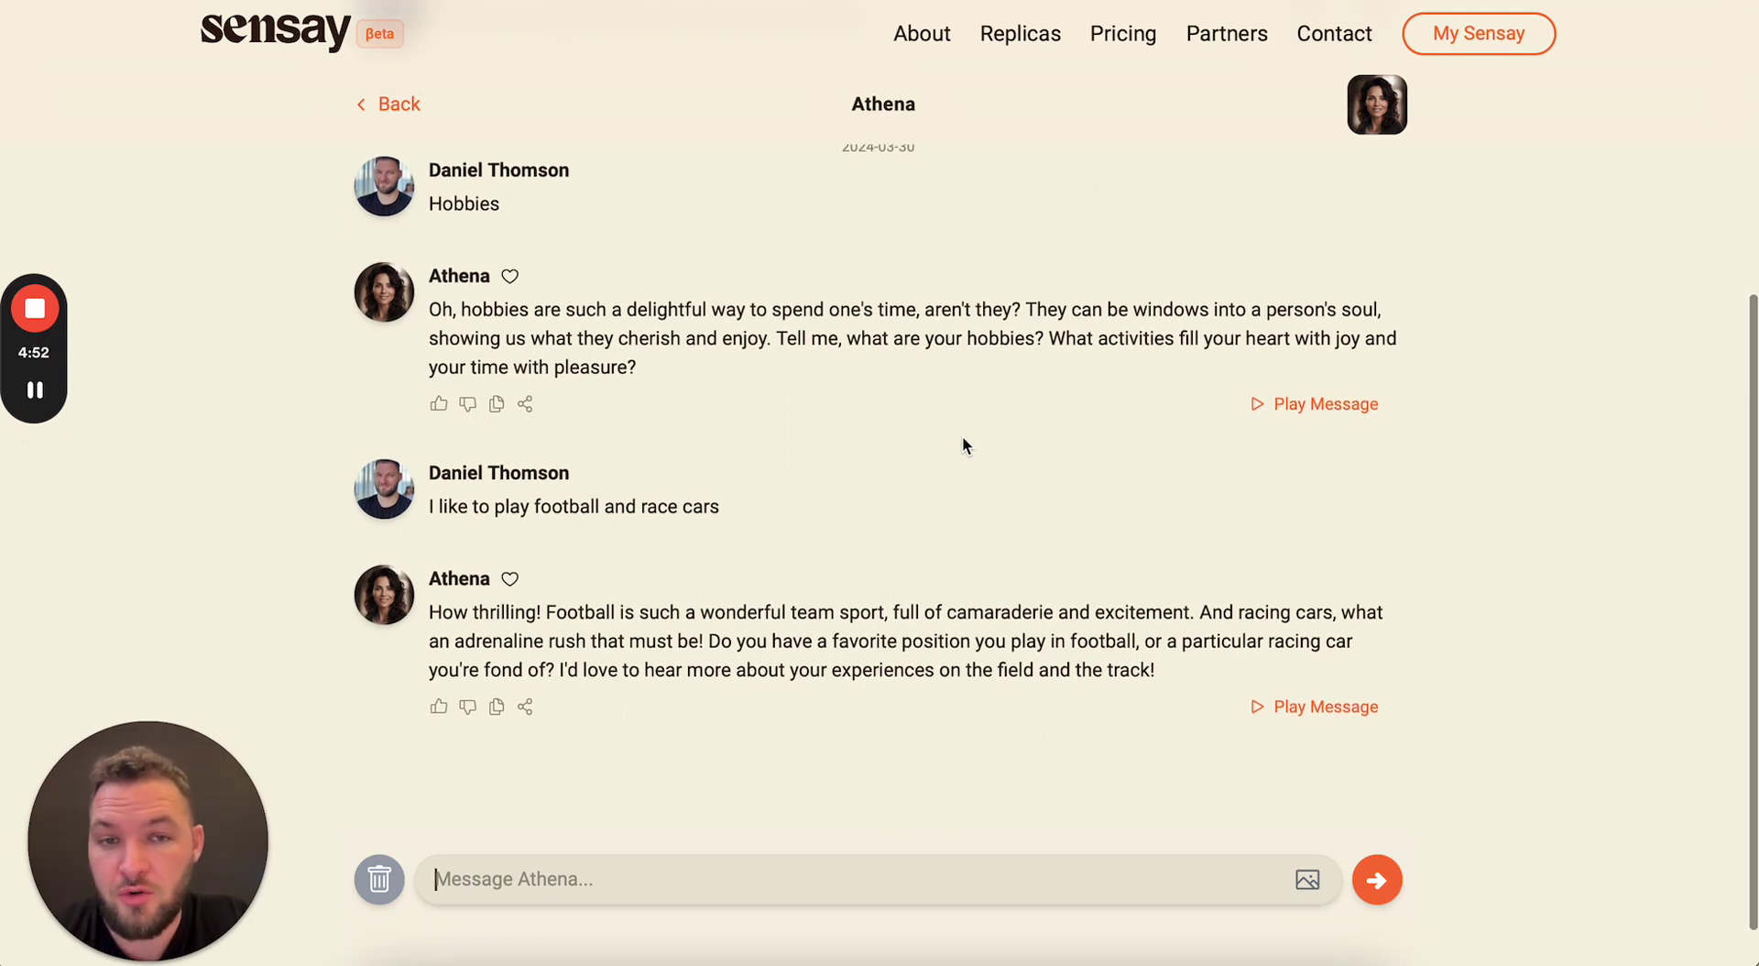
pyautogui.scroll(1, 962, 446)
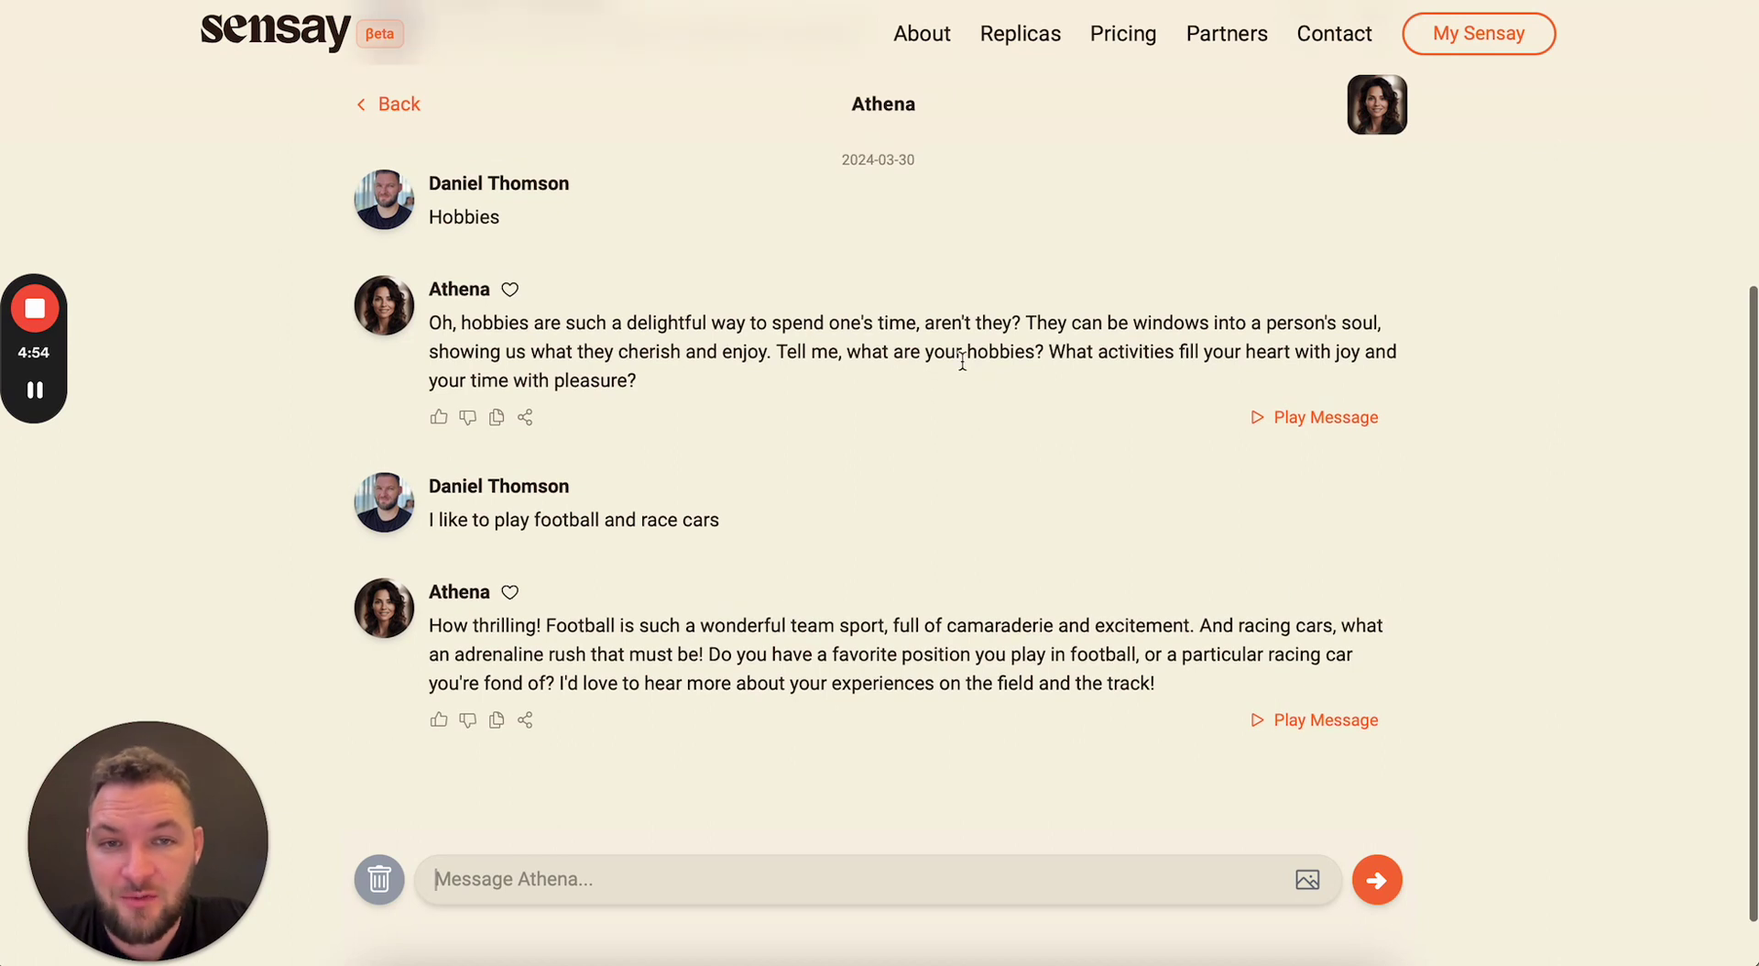
pyautogui.scroll(5, 1343, 418)
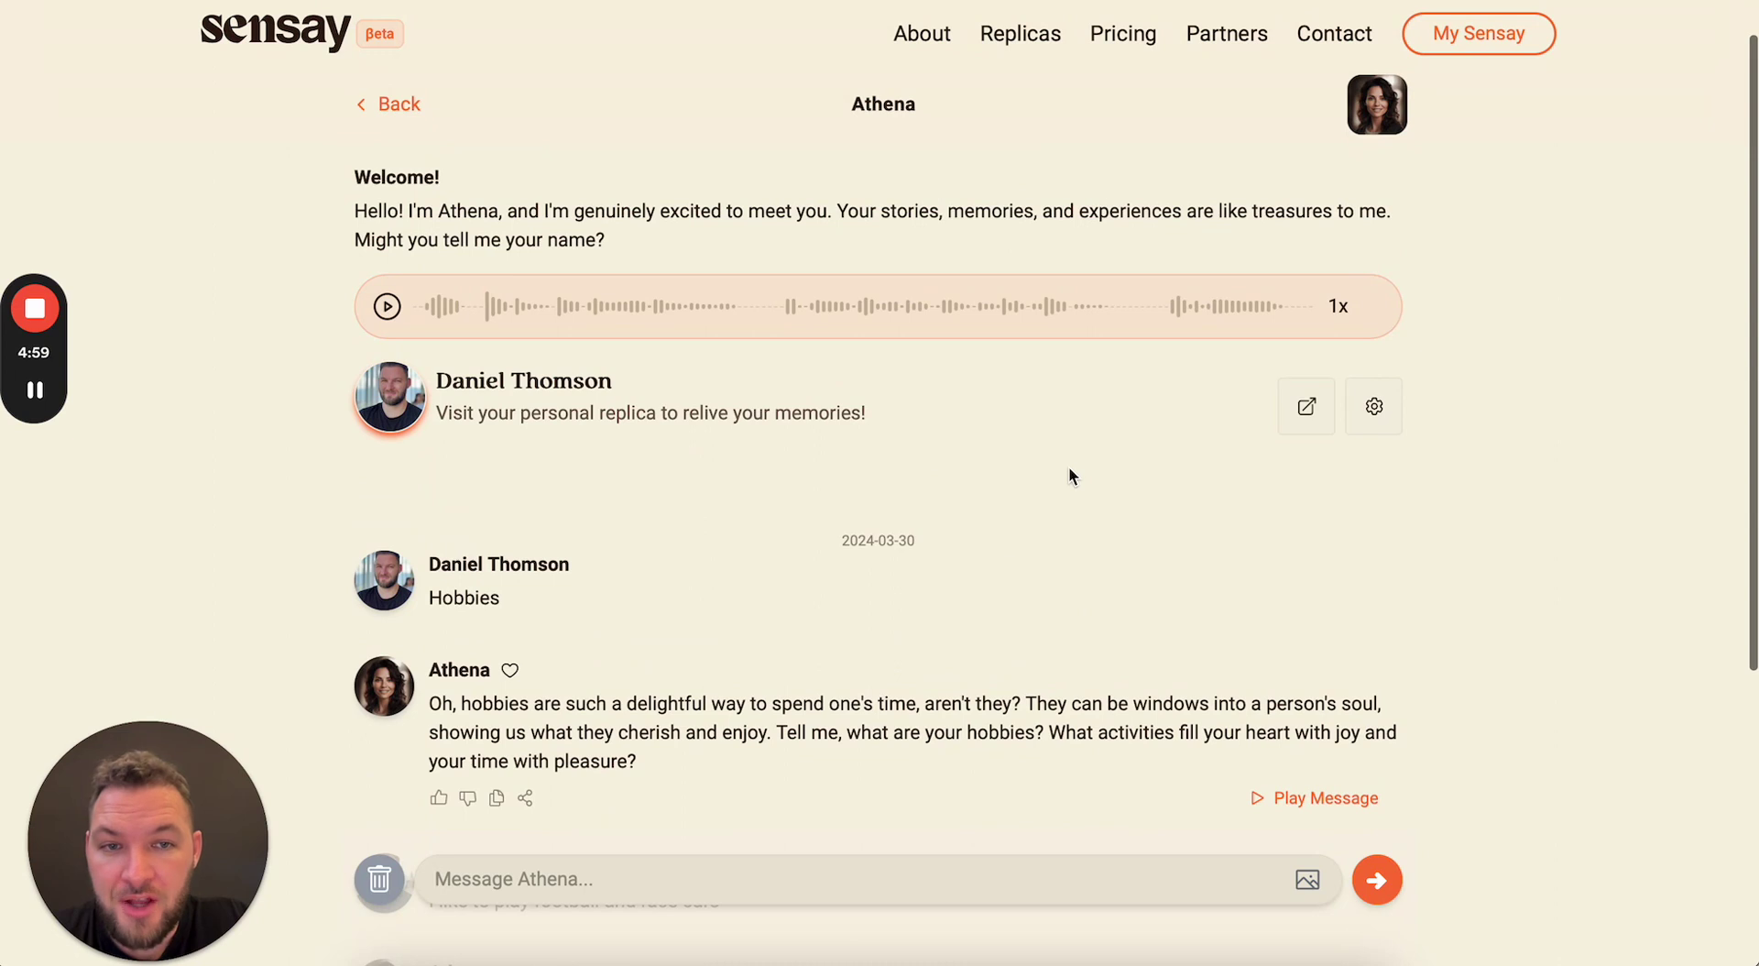
pyautogui.scroll(-1, 662, 596)
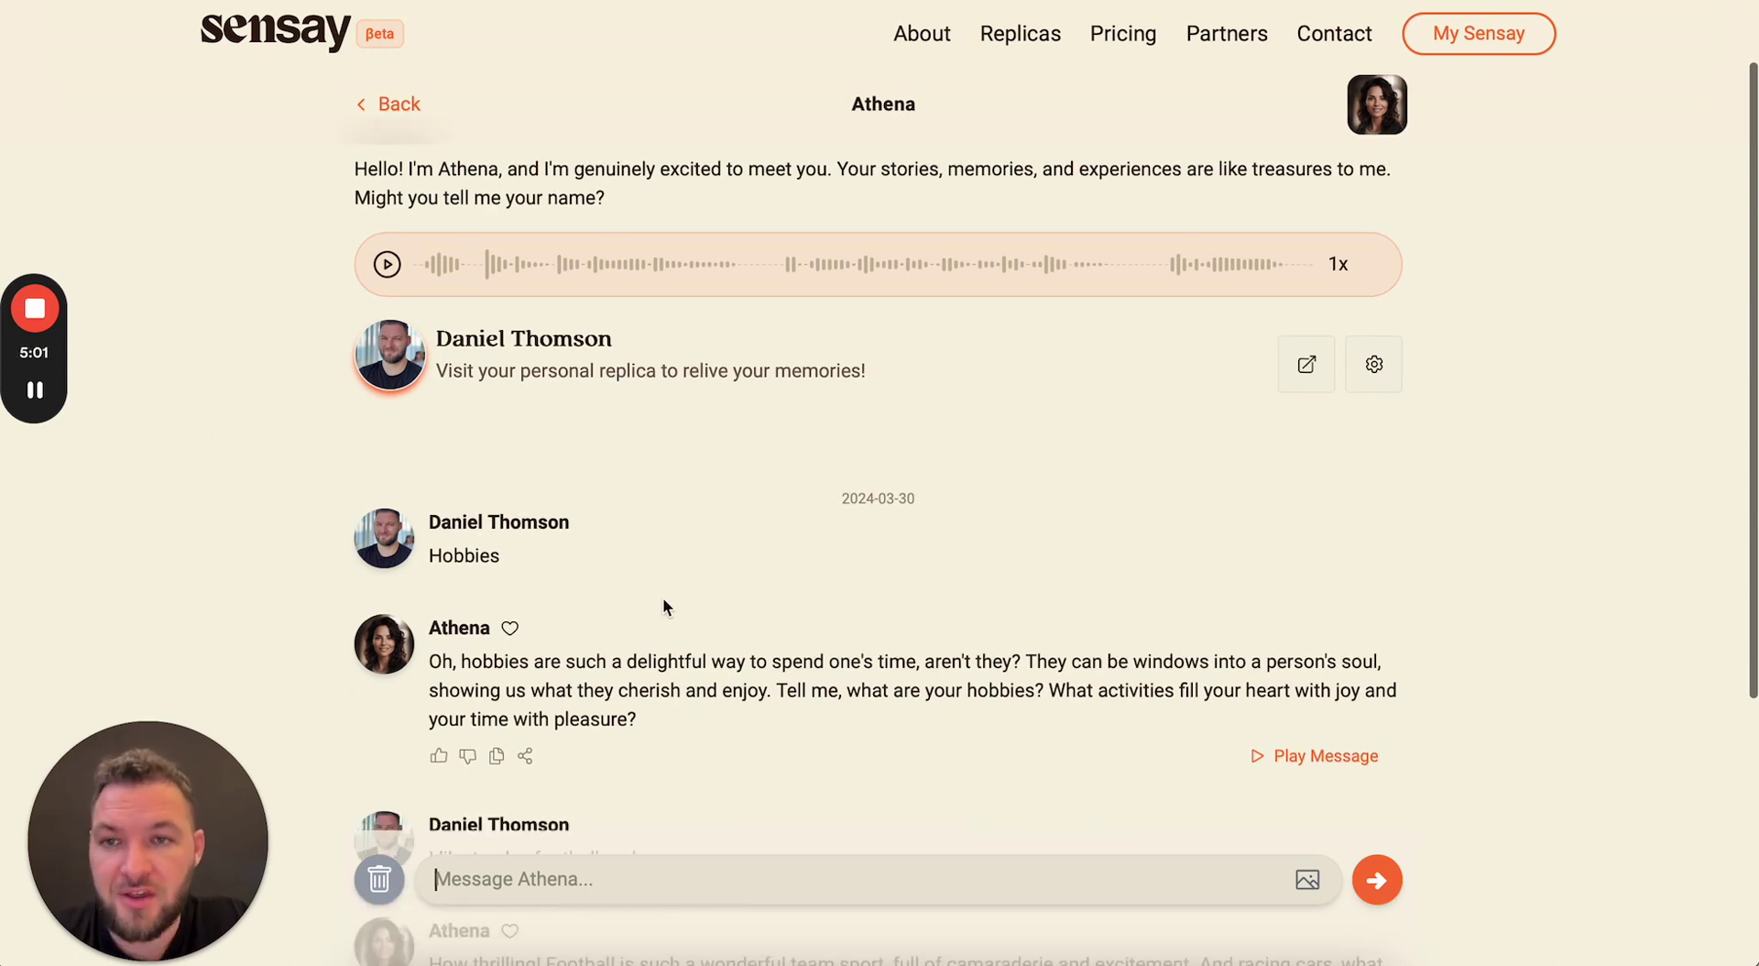
# In the Replica's own chat, ask 'what sports do you like?' and get its football and racing answer.
pyautogui.click(1306, 364)
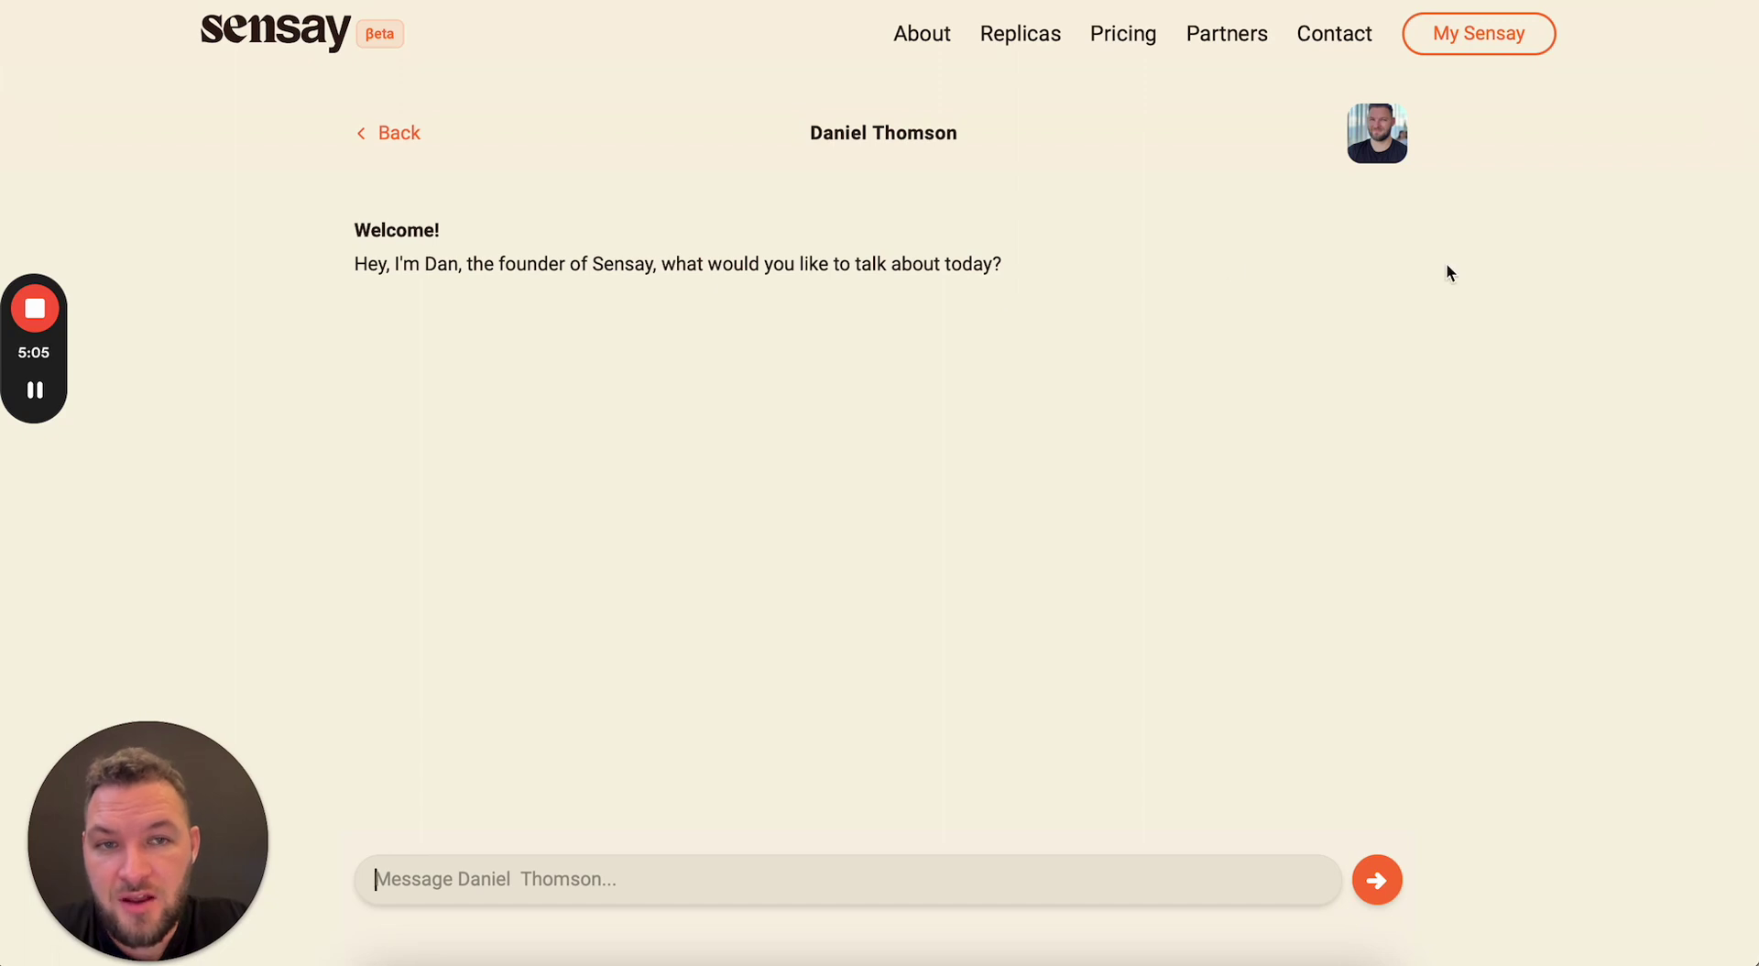
pyautogui.moveTo(424, 264); pyautogui.dragTo(1015, 283)
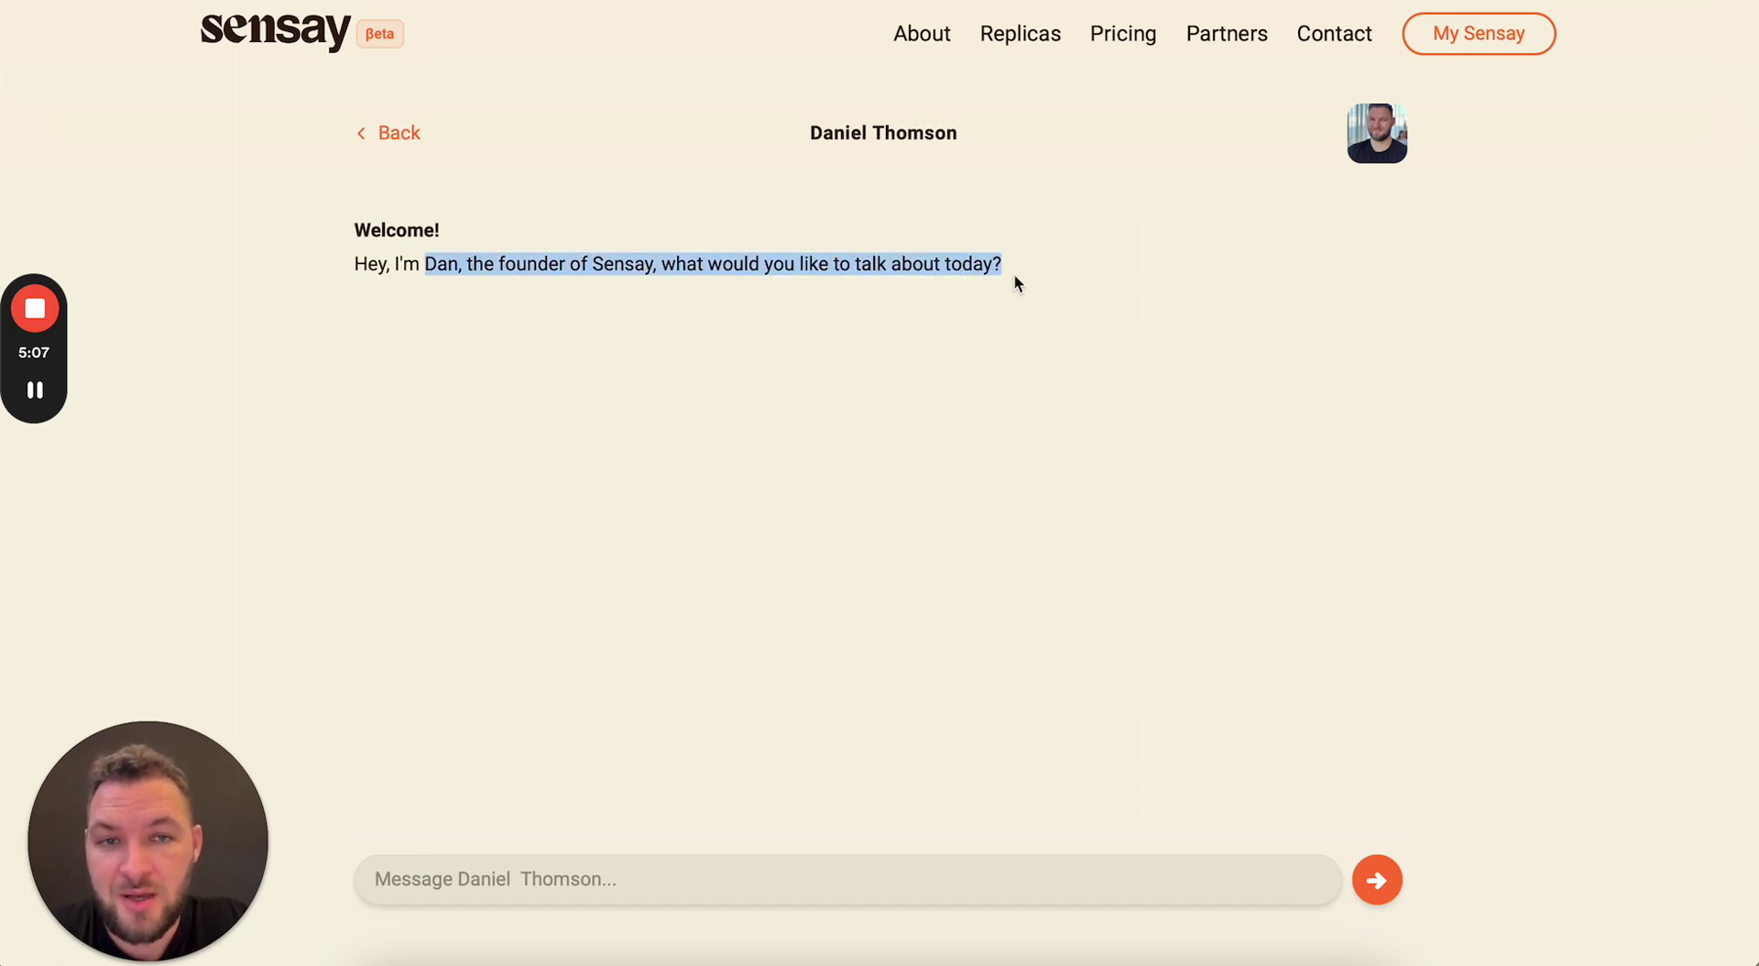
pyautogui.click(964, 200)
pyautogui.click(596, 878)
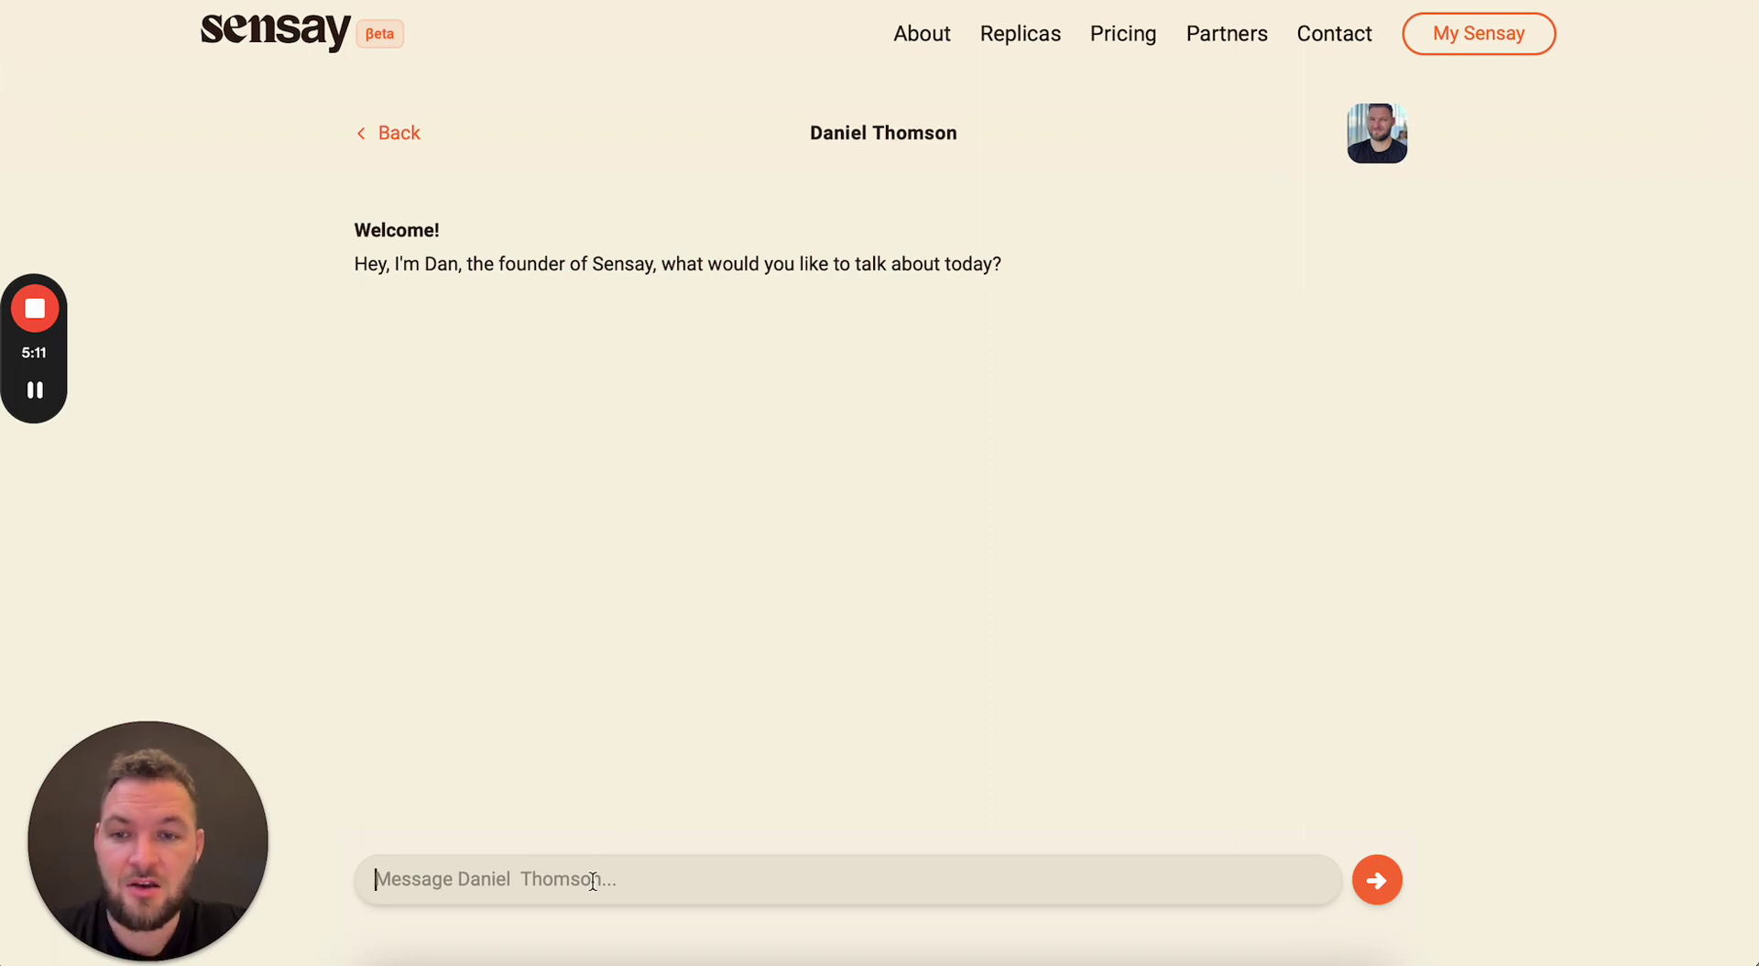
pyautogui.write('w')
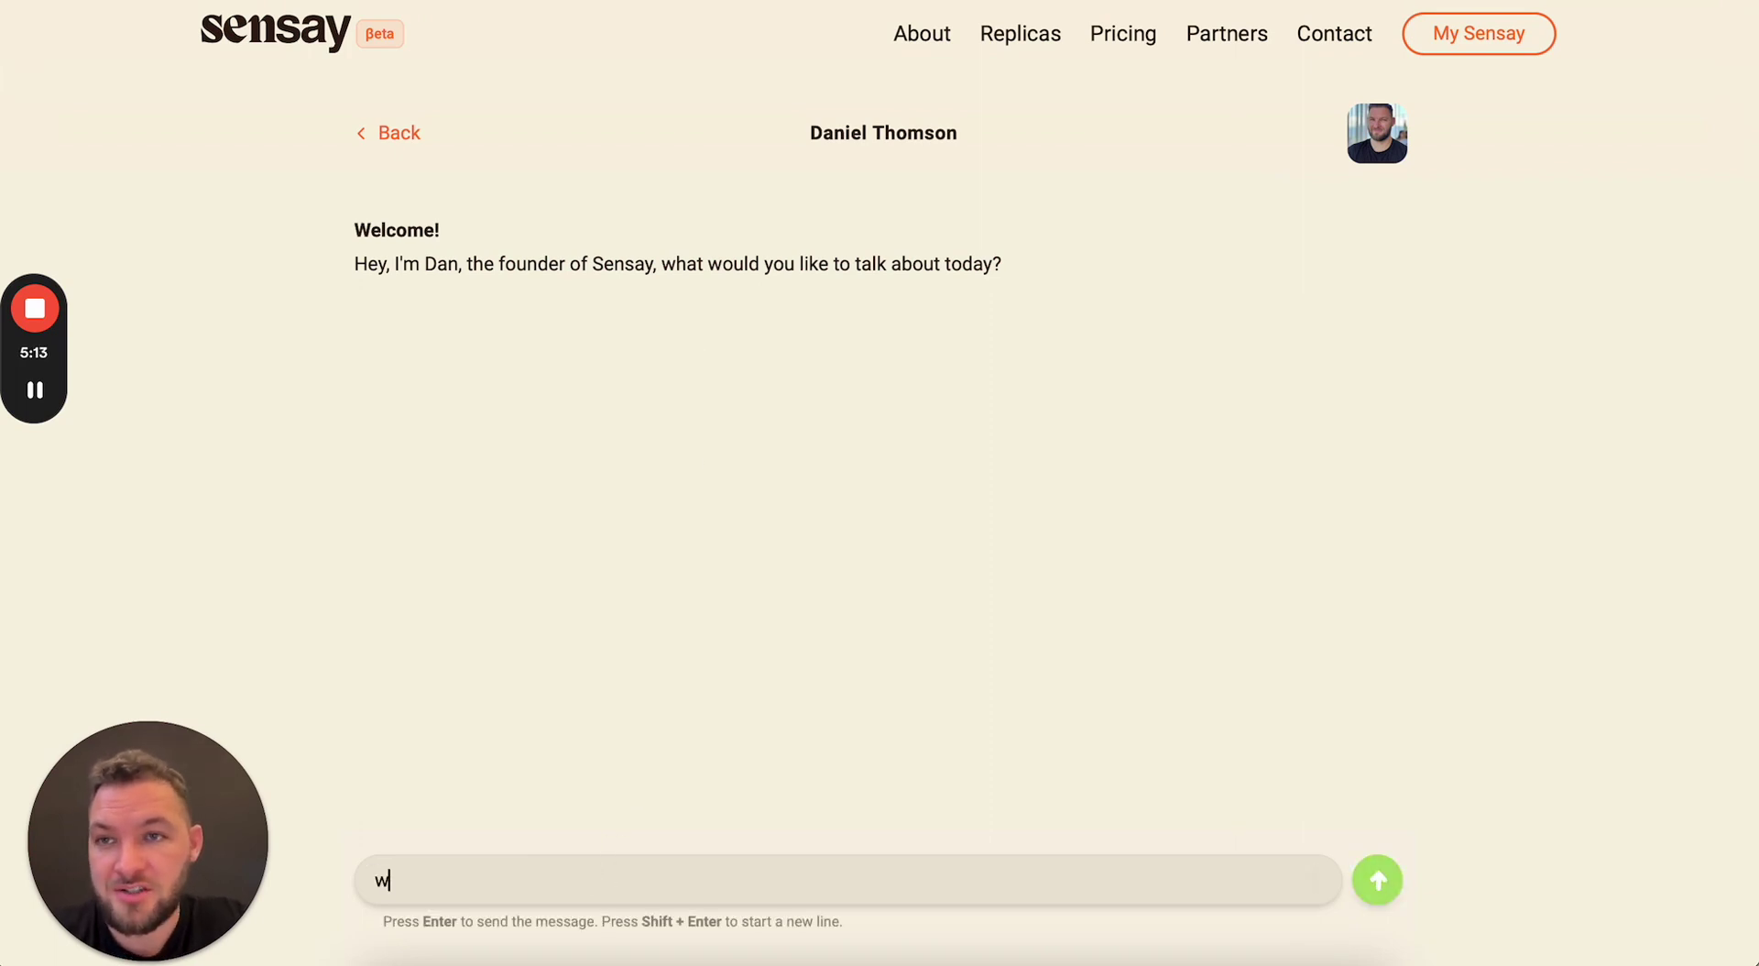
pyautogui.write('hat sports do you like?')
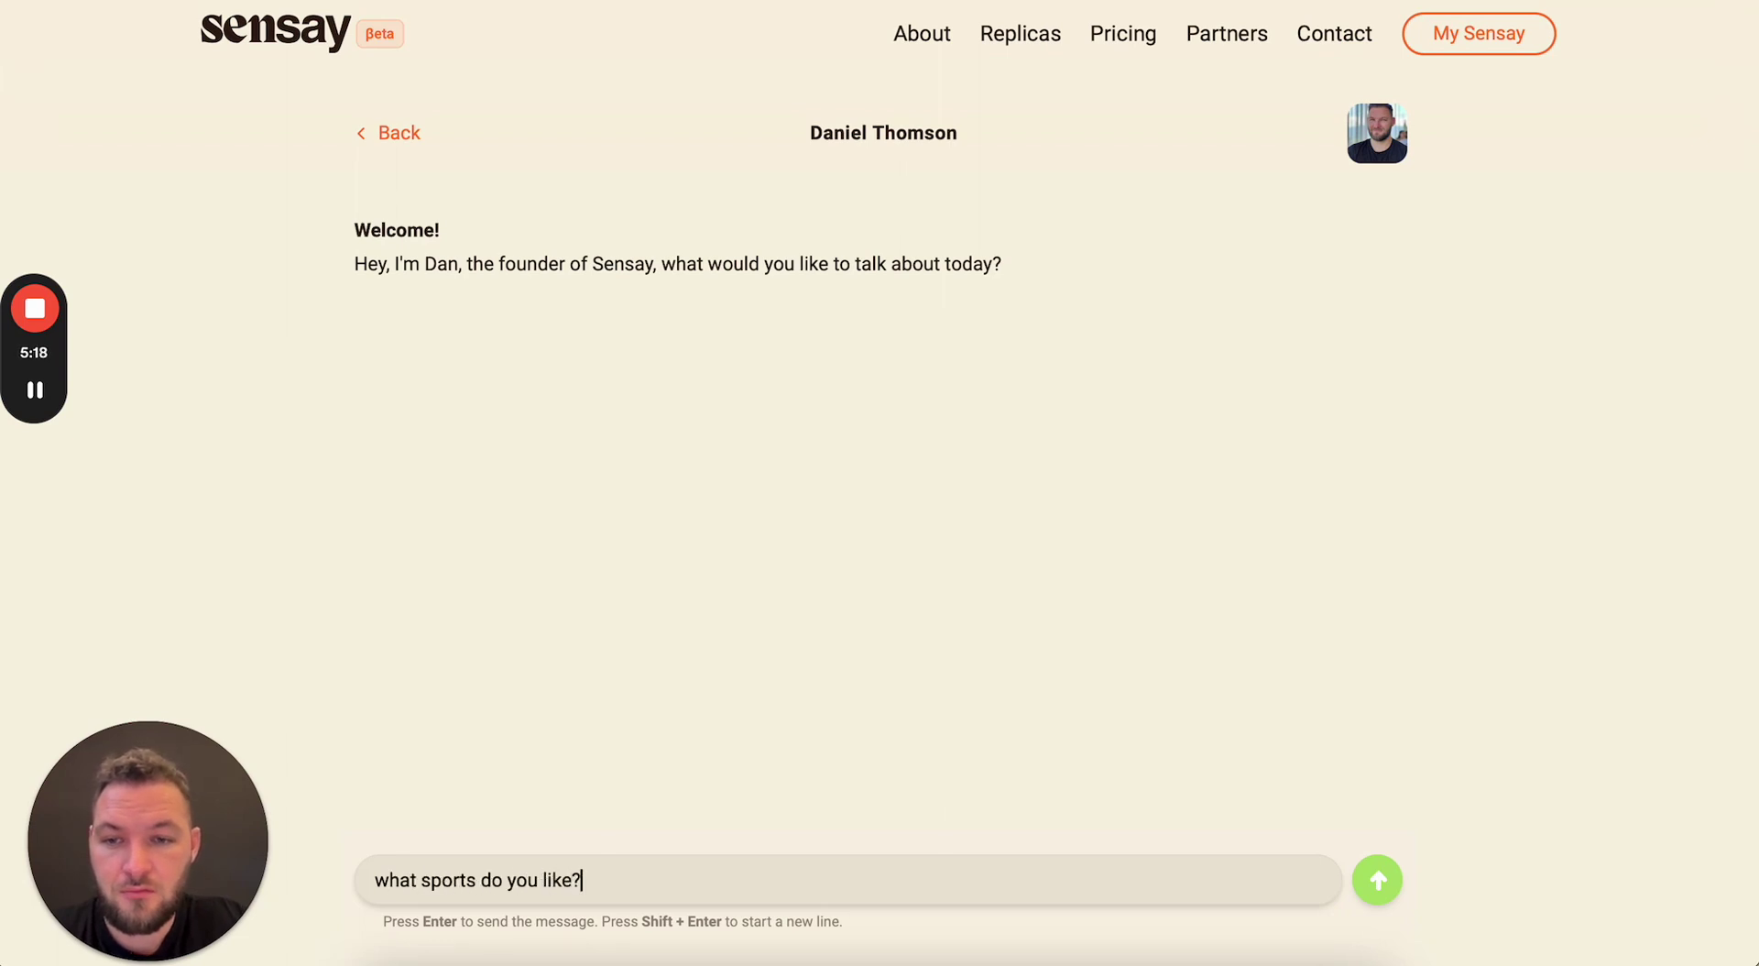
pyautogui.press('Return')
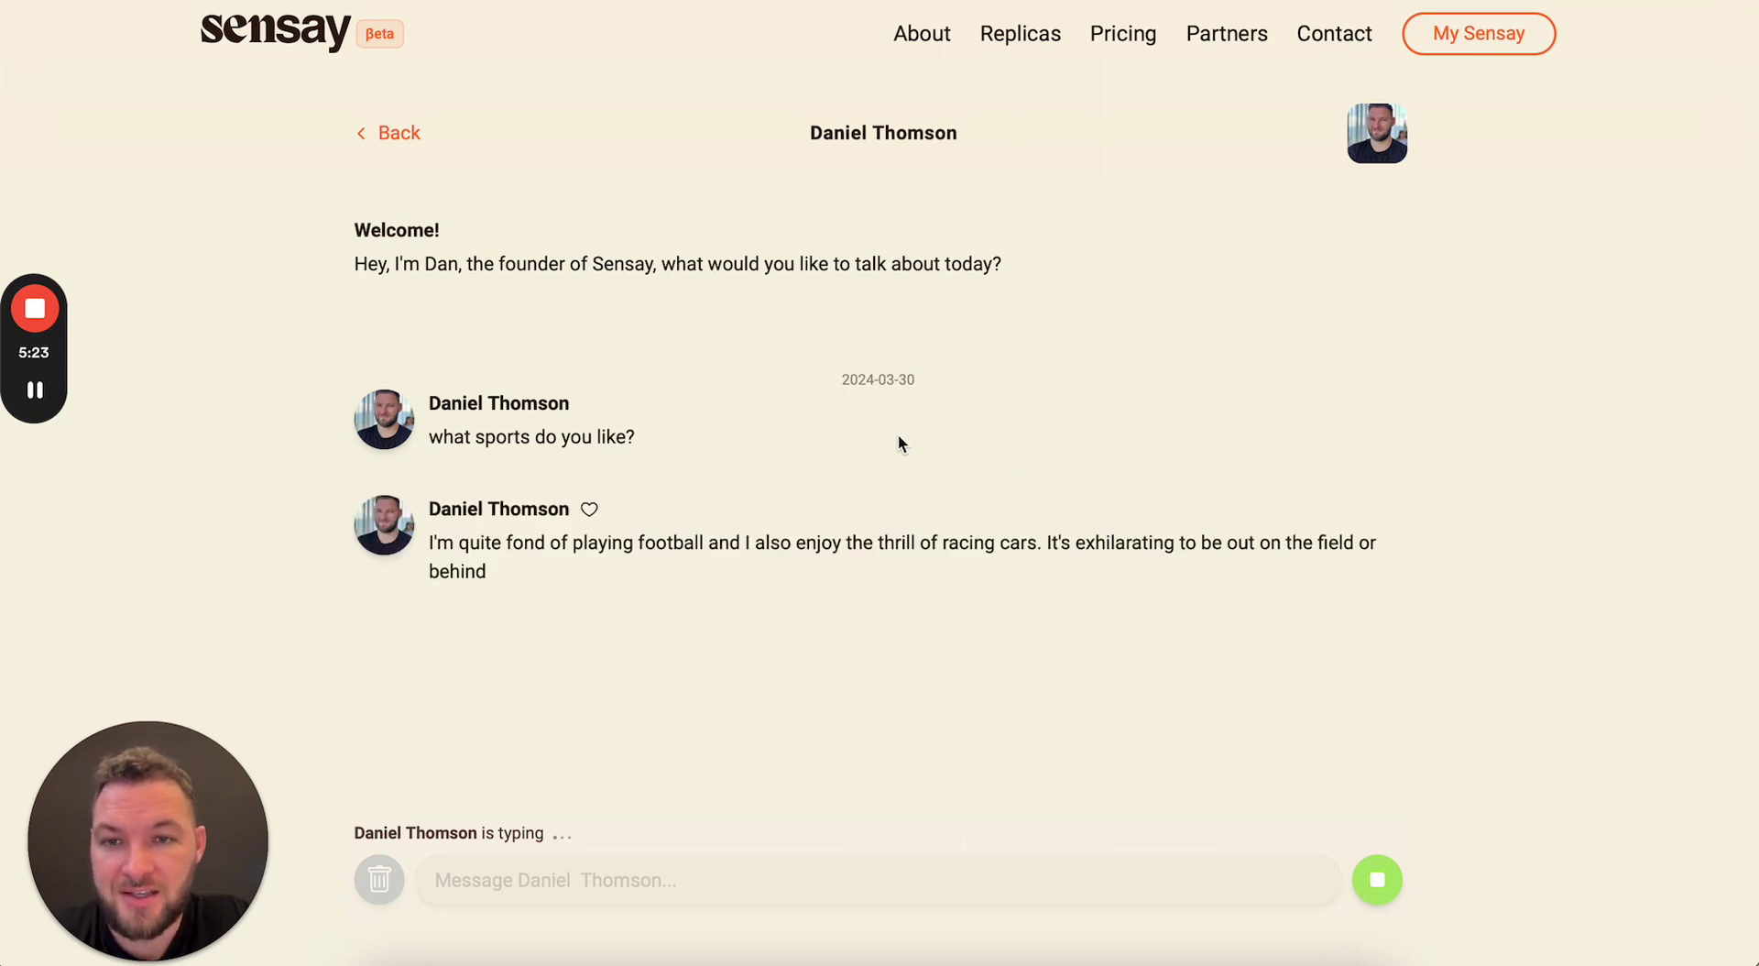
pyautogui.moveTo(479, 542); pyautogui.dragTo(854, 565)
pyautogui.click(931, 568)
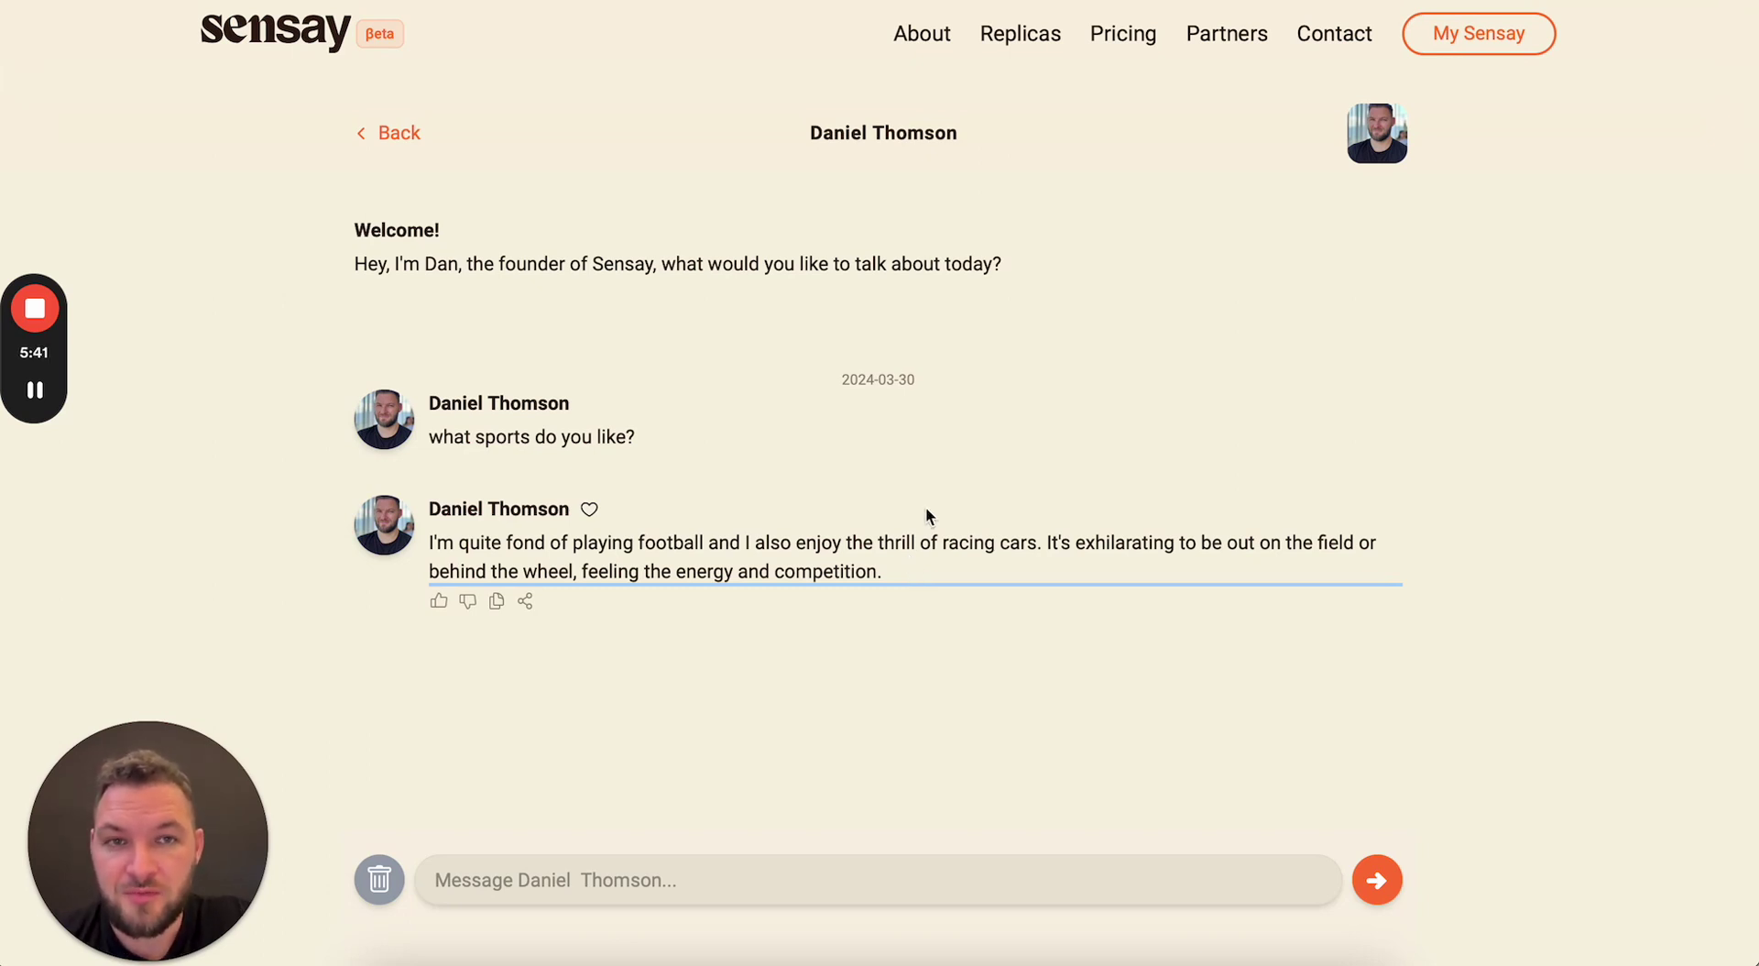
# Open the Replica's edit form from My Sensay and page forward to the Lifestyle section.
pyautogui.click(1486, 44)
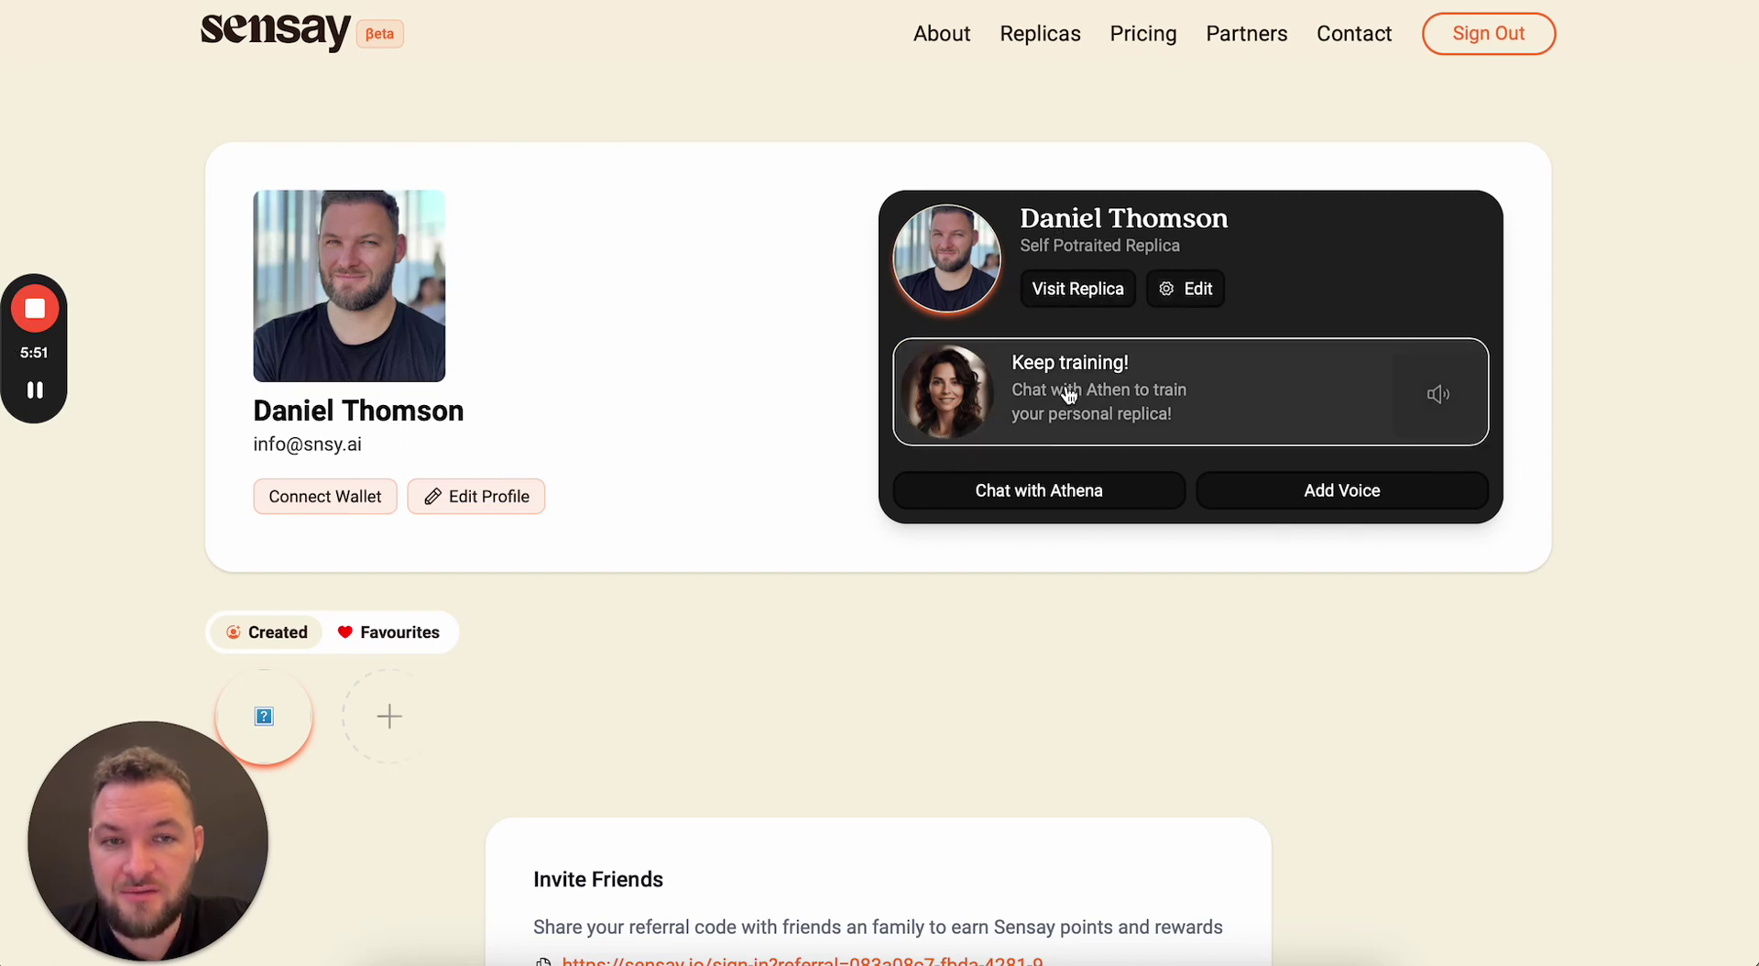
pyautogui.click(1199, 290)
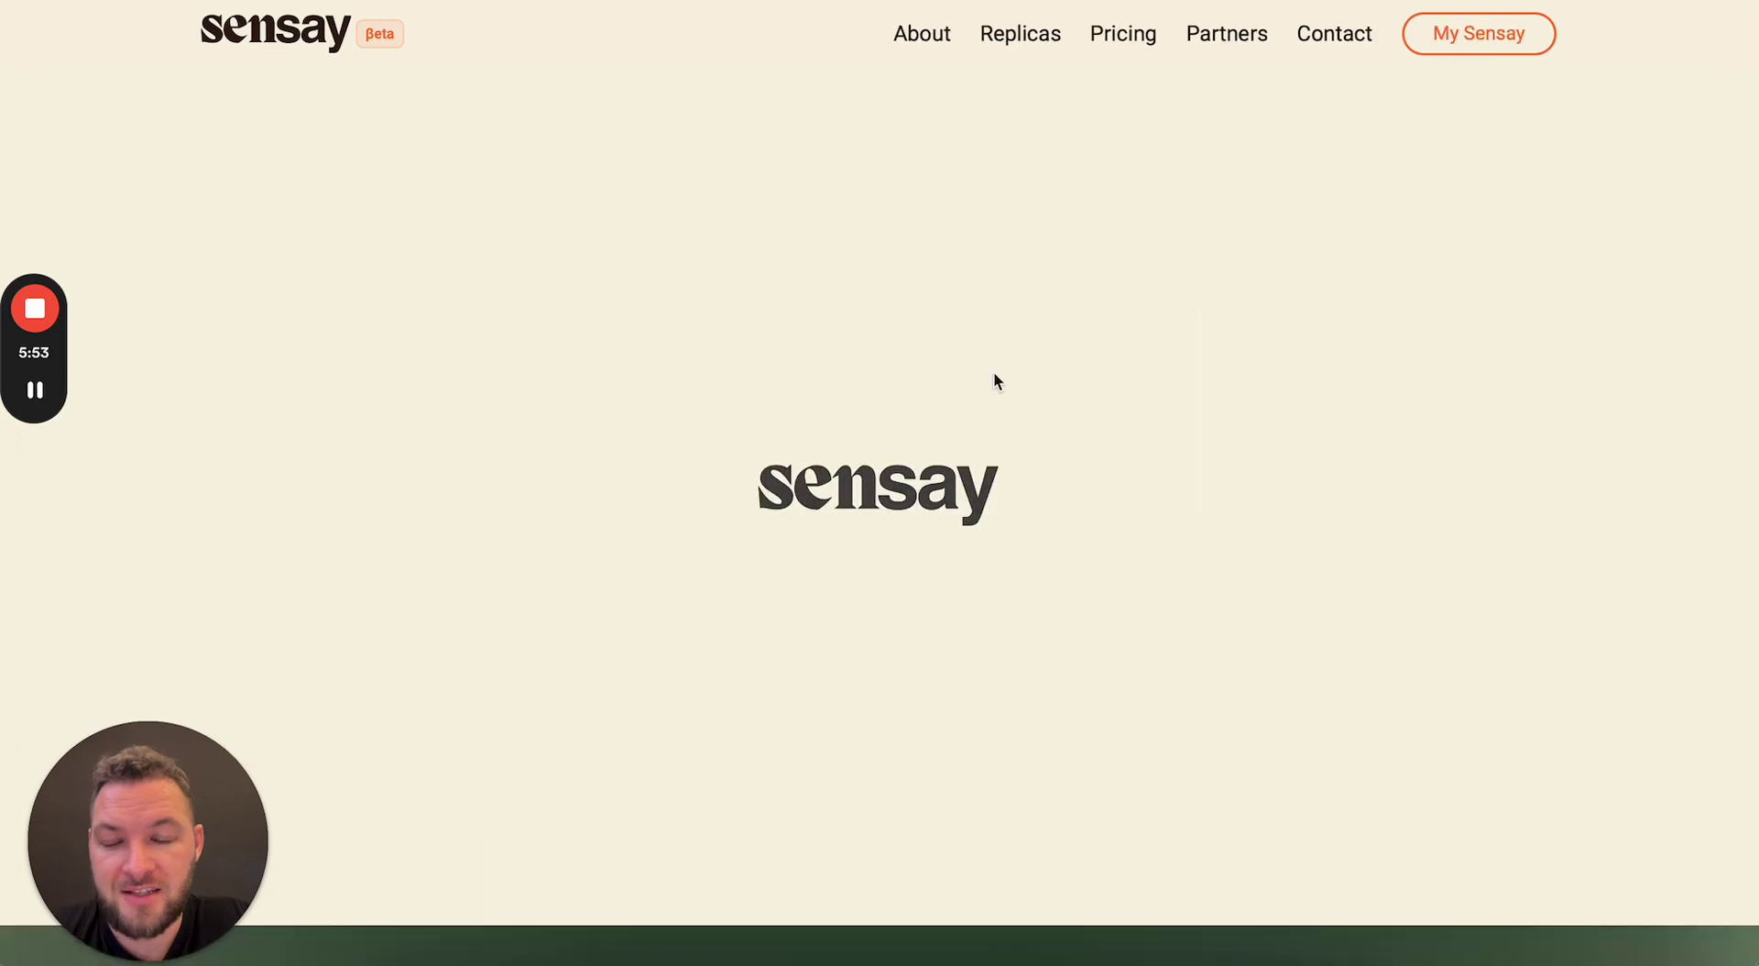
pyautogui.scroll(-2, 721, 583)
pyautogui.scroll(-5, 738, 600)
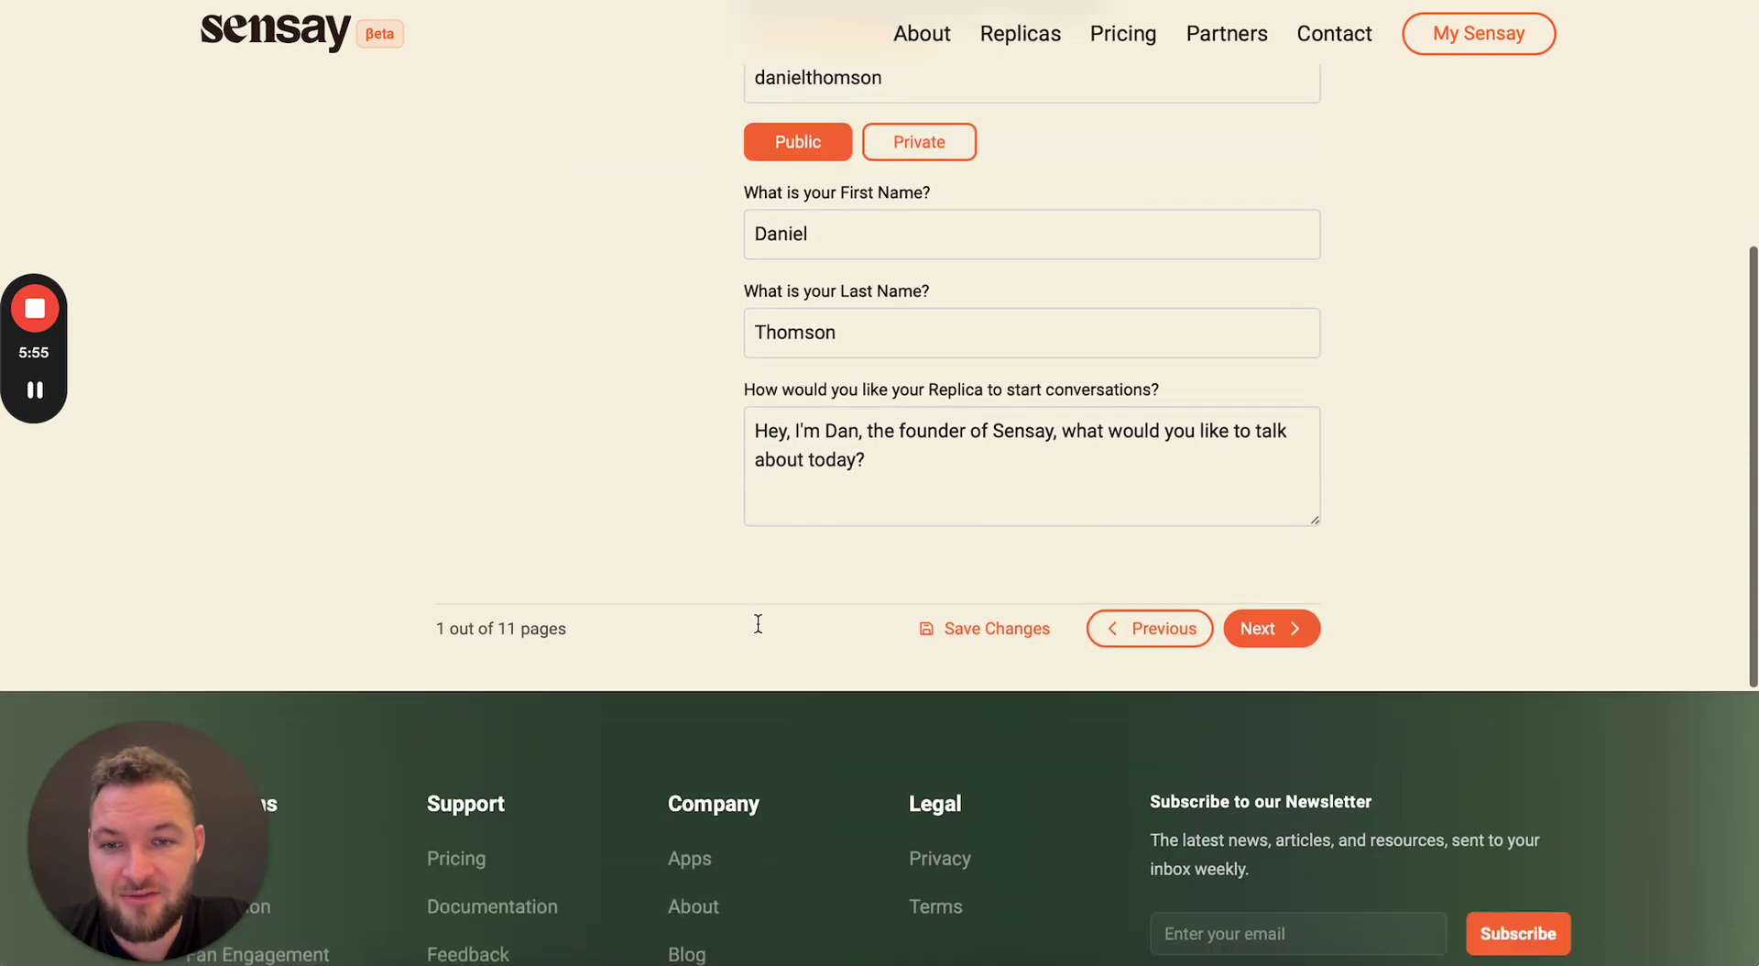
pyautogui.click(1254, 717)
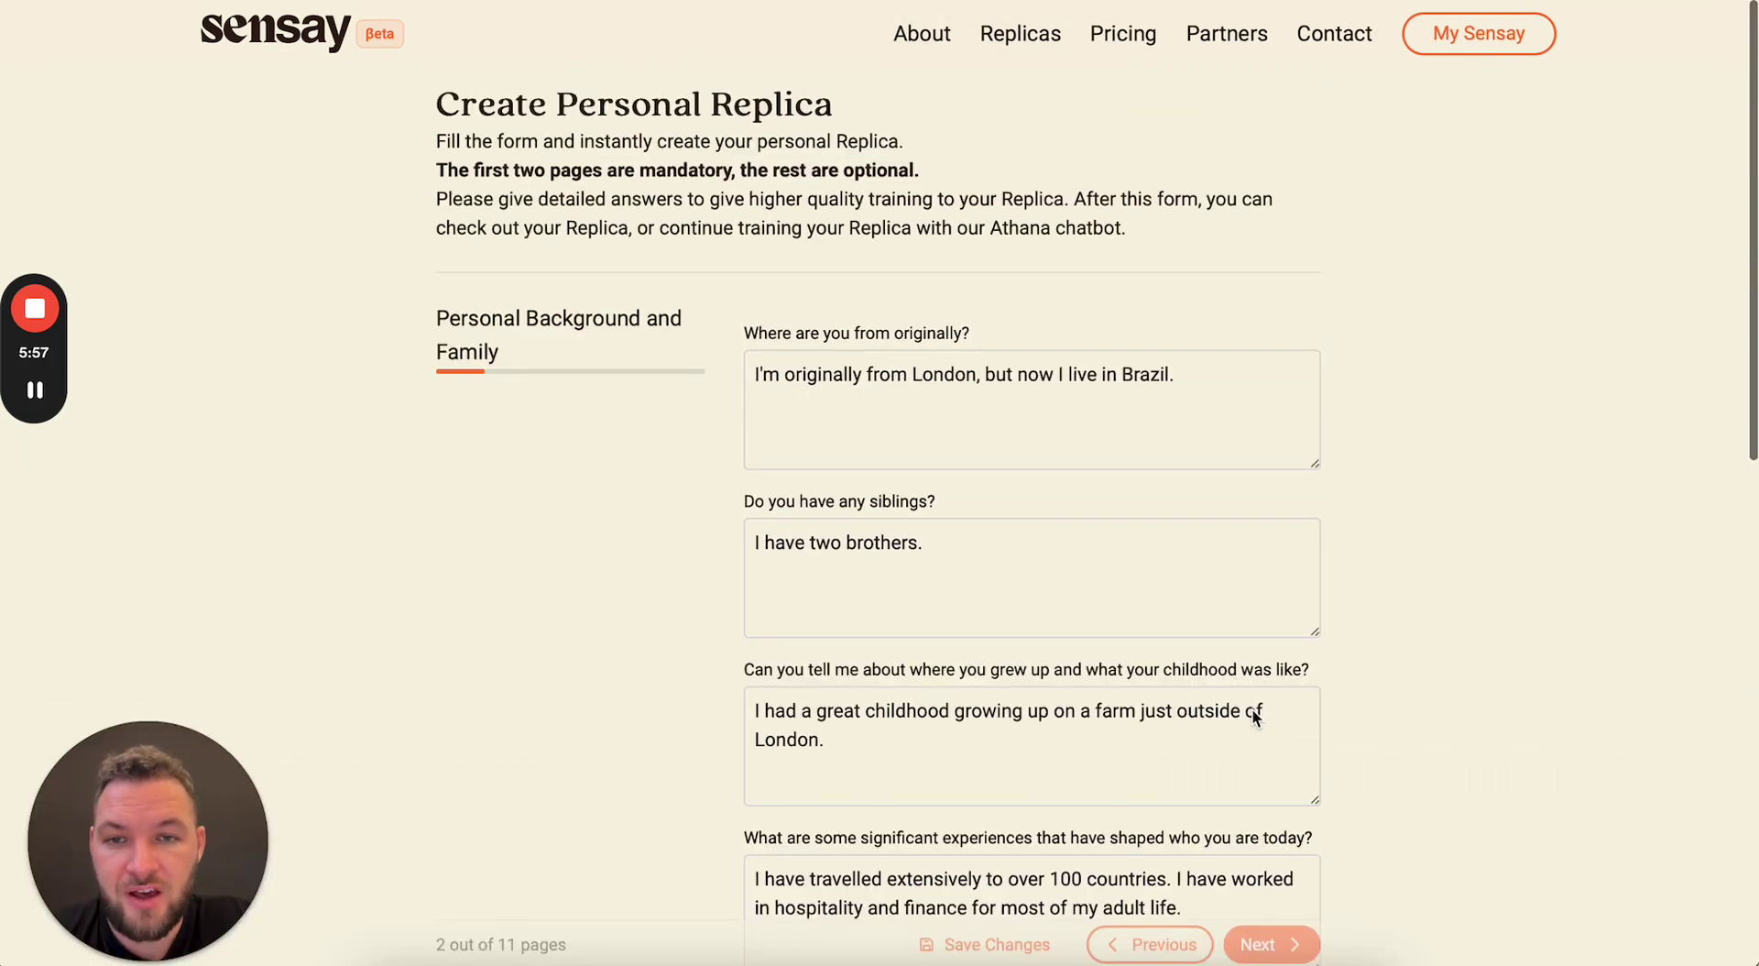
pyautogui.scroll(-1, 1277, 916)
pyautogui.click(1277, 935)
pyautogui.scroll(-1, 1246, 816)
pyautogui.click(1273, 859)
pyautogui.scroll(-1, 1272, 854)
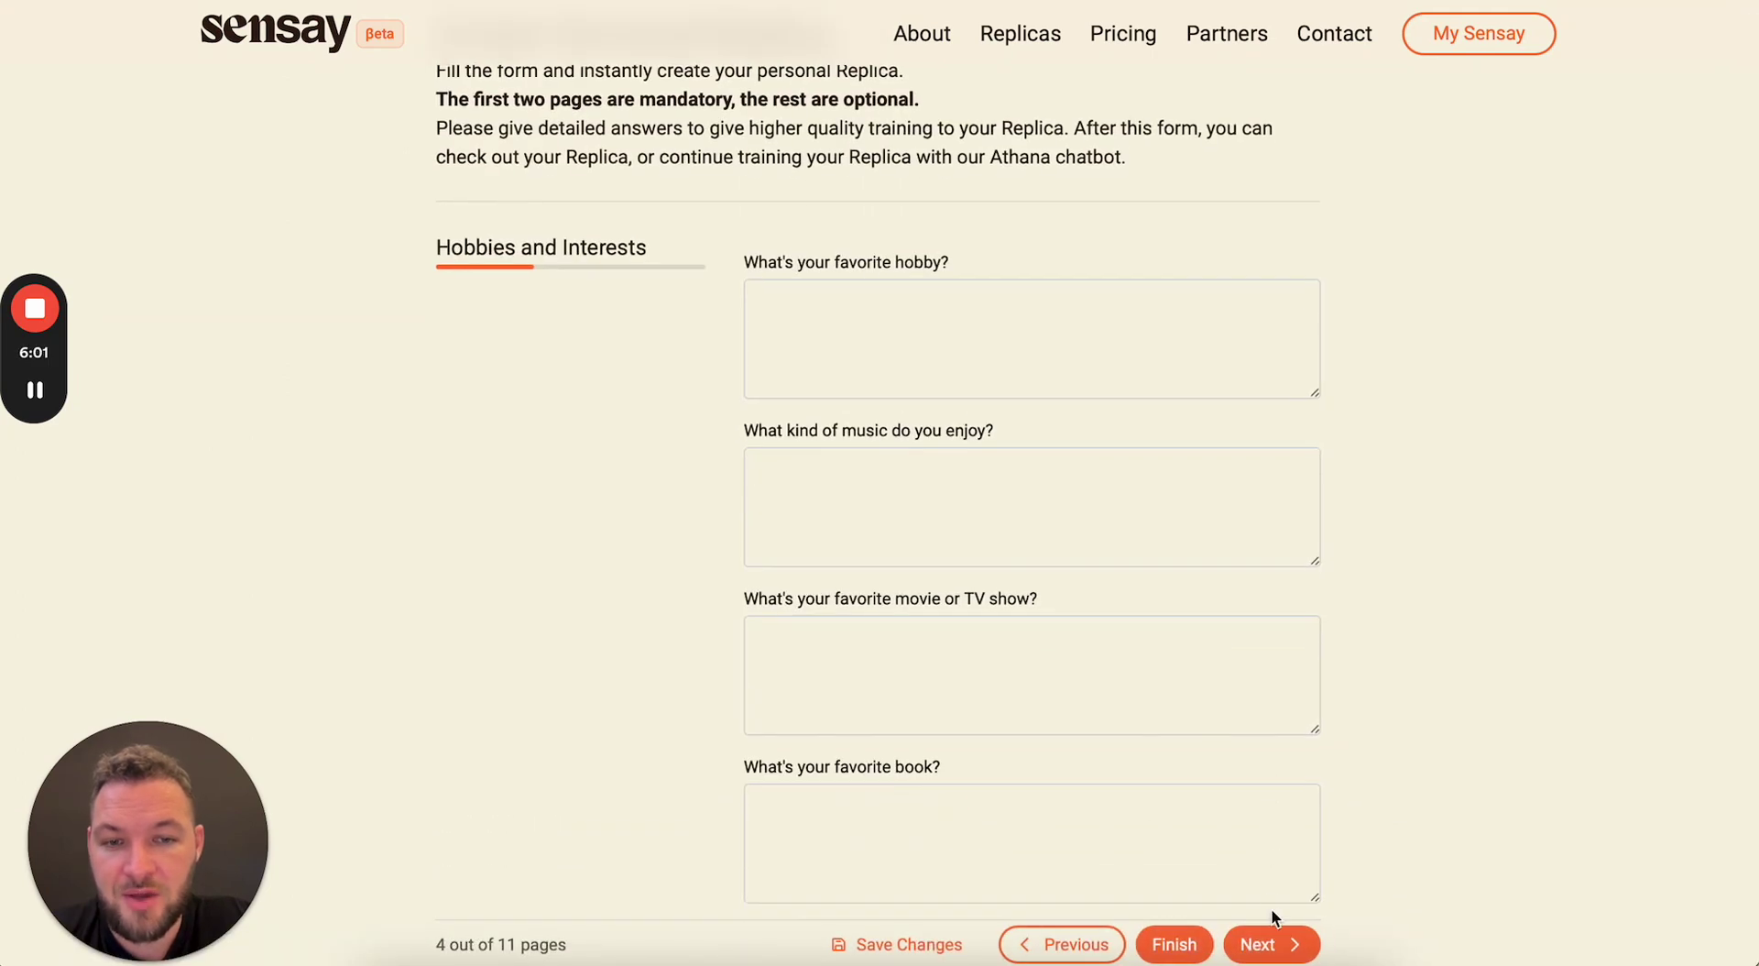
pyautogui.click(1262, 940)
# Page through Food and Drink to Social Interaction, reaching page 11, Add Voice.
pyautogui.scroll(-5, 1257, 884)
pyautogui.click(1264, 943)
pyautogui.scroll(-5, 1246, 907)
pyautogui.click(1261, 939)
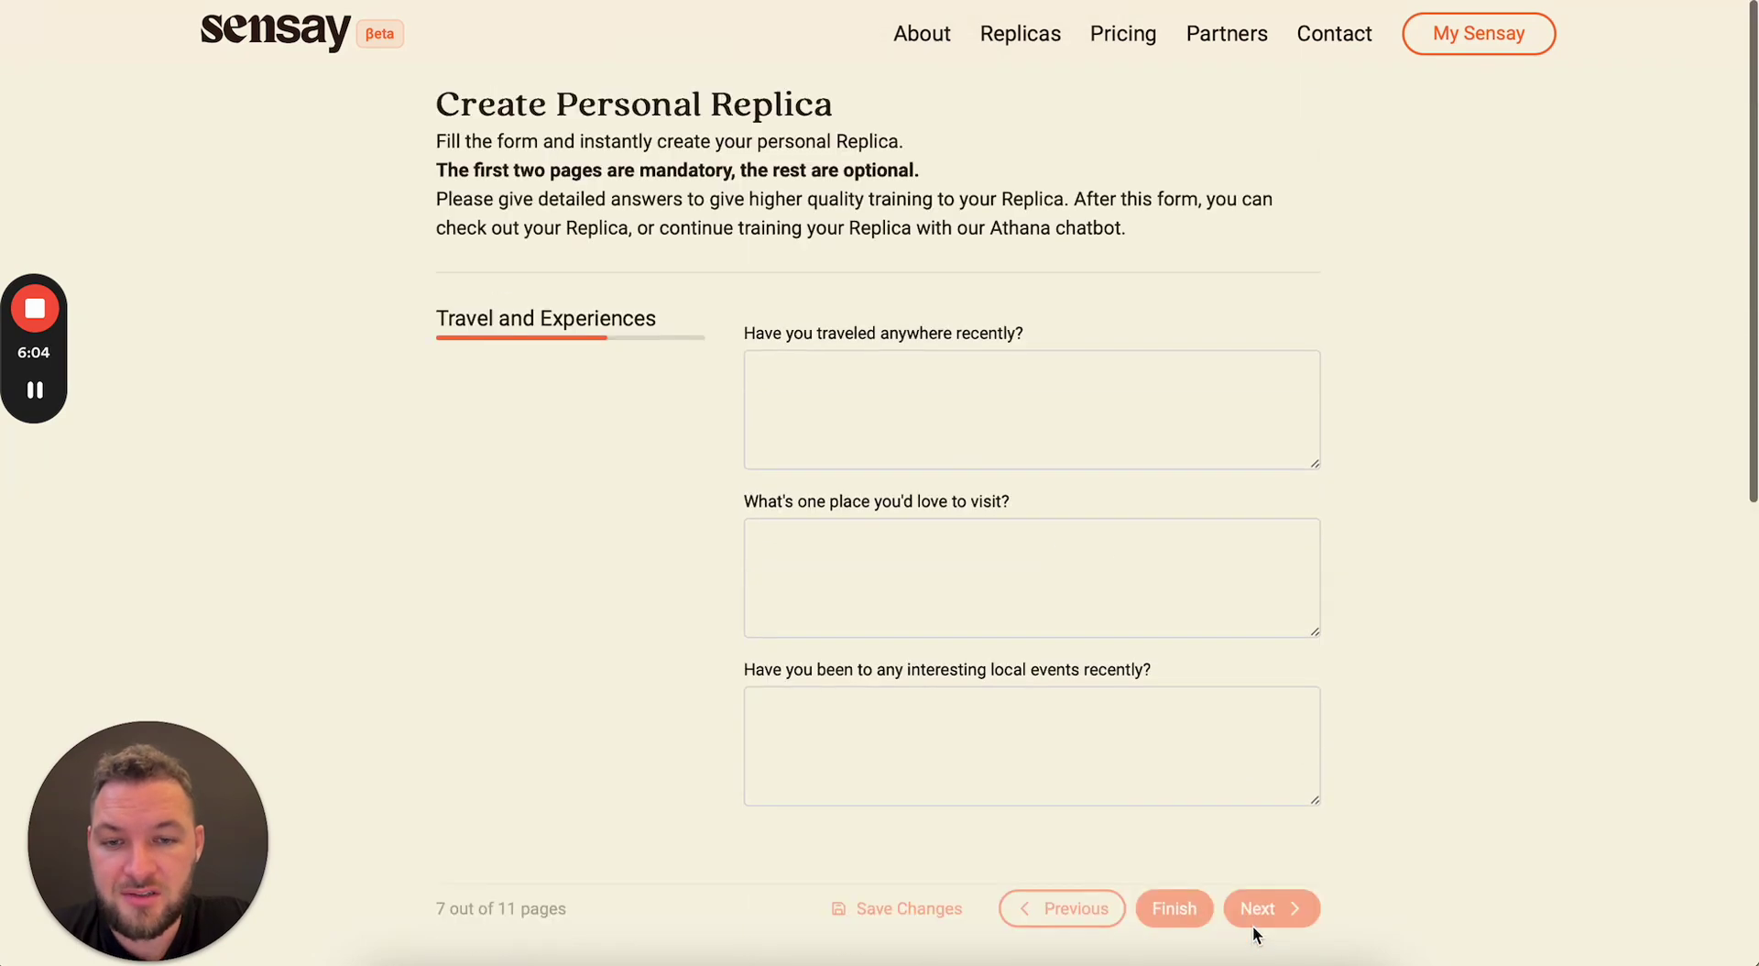
pyautogui.scroll(-2, 1228, 871)
pyautogui.scroll(-2, 1216, 832)
pyautogui.click(1255, 731)
pyautogui.scroll(-2, 1175, 629)
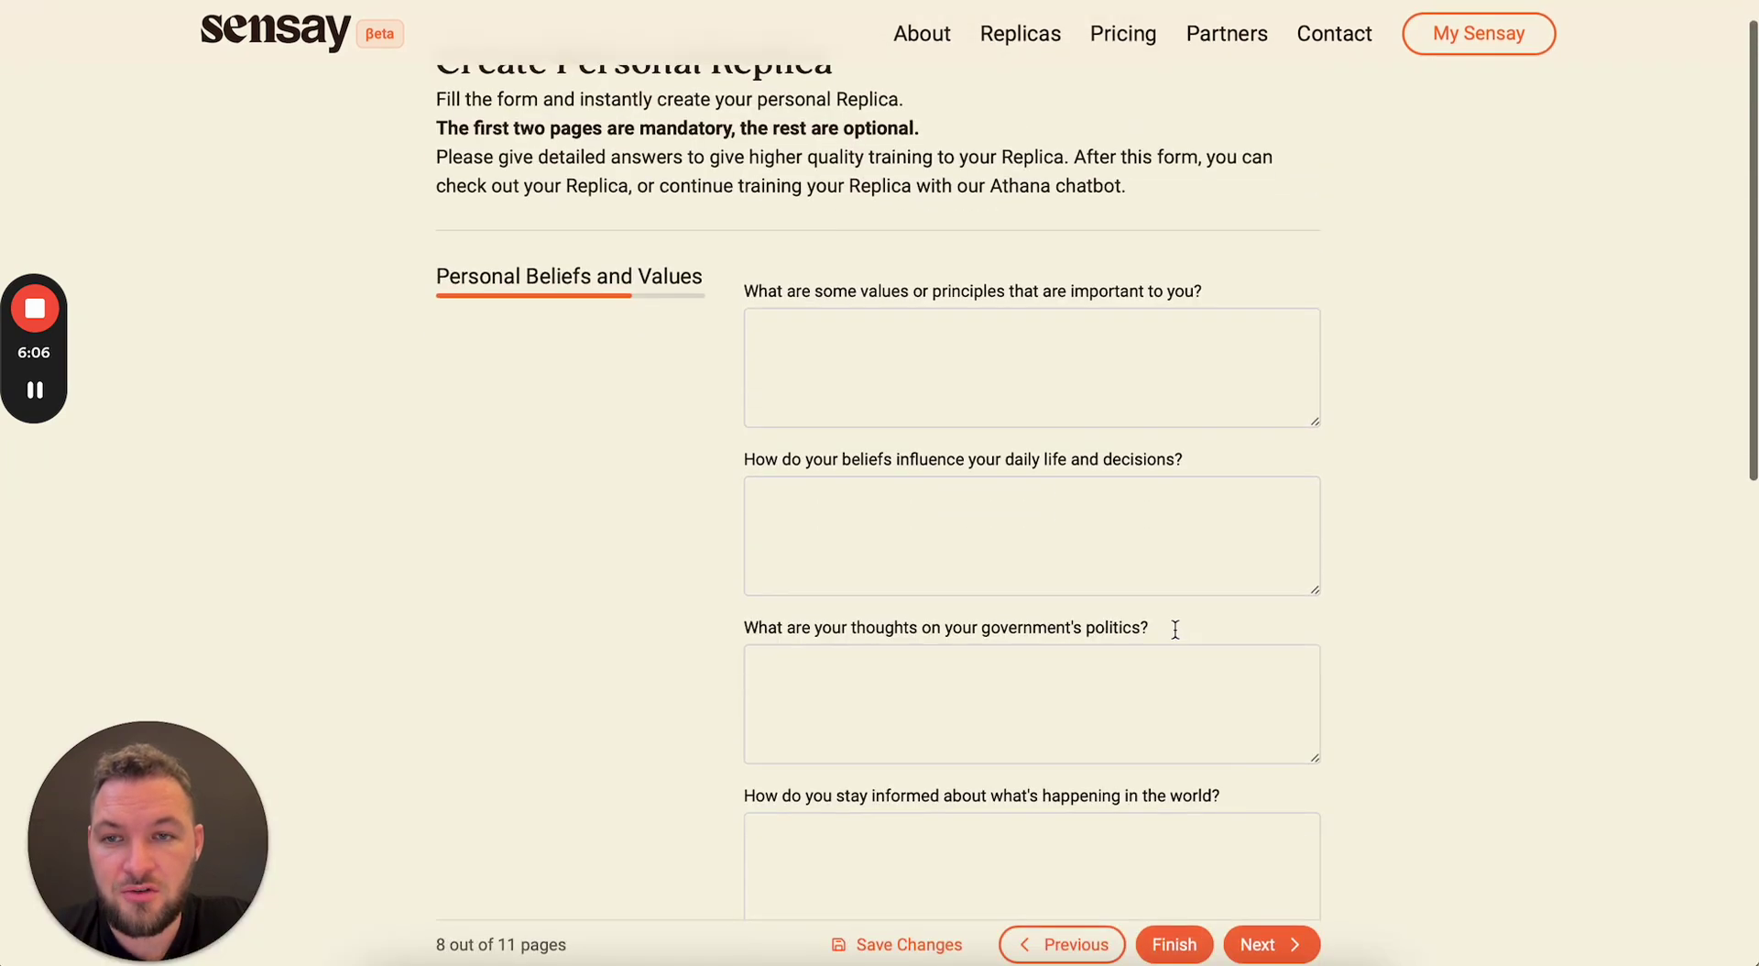
pyautogui.click(1247, 948)
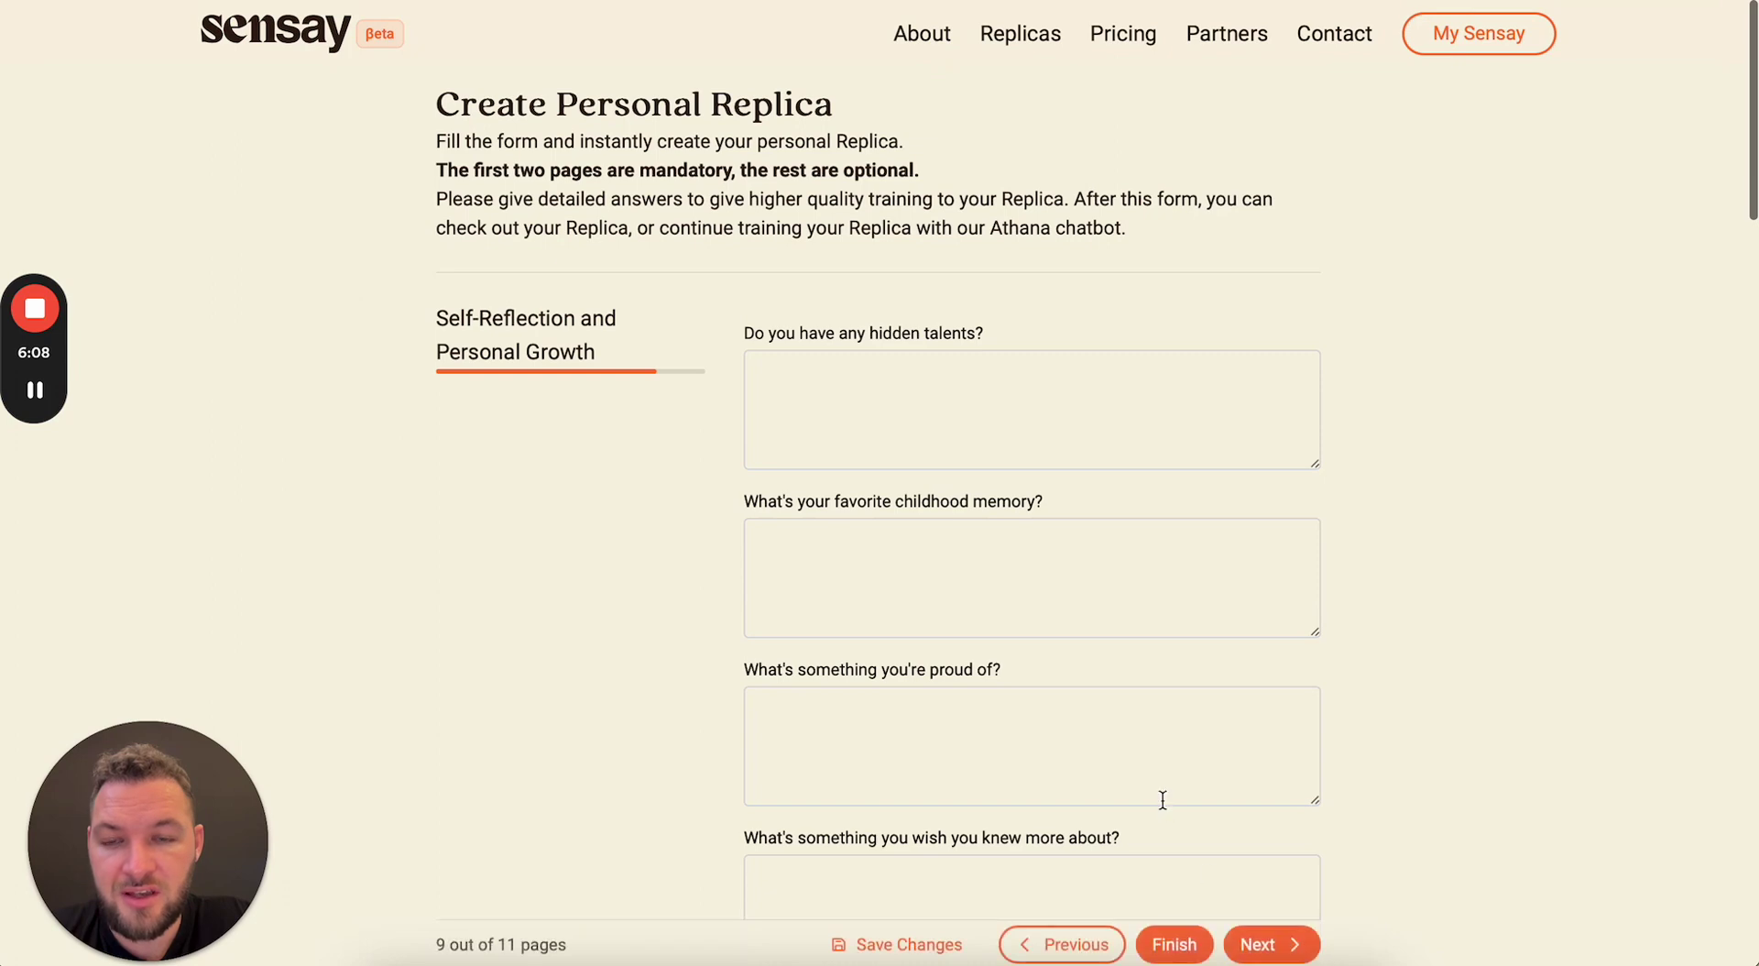
pyautogui.scroll(-1, 1161, 801)
pyautogui.click(1255, 948)
pyautogui.scroll(-1, 1200, 843)
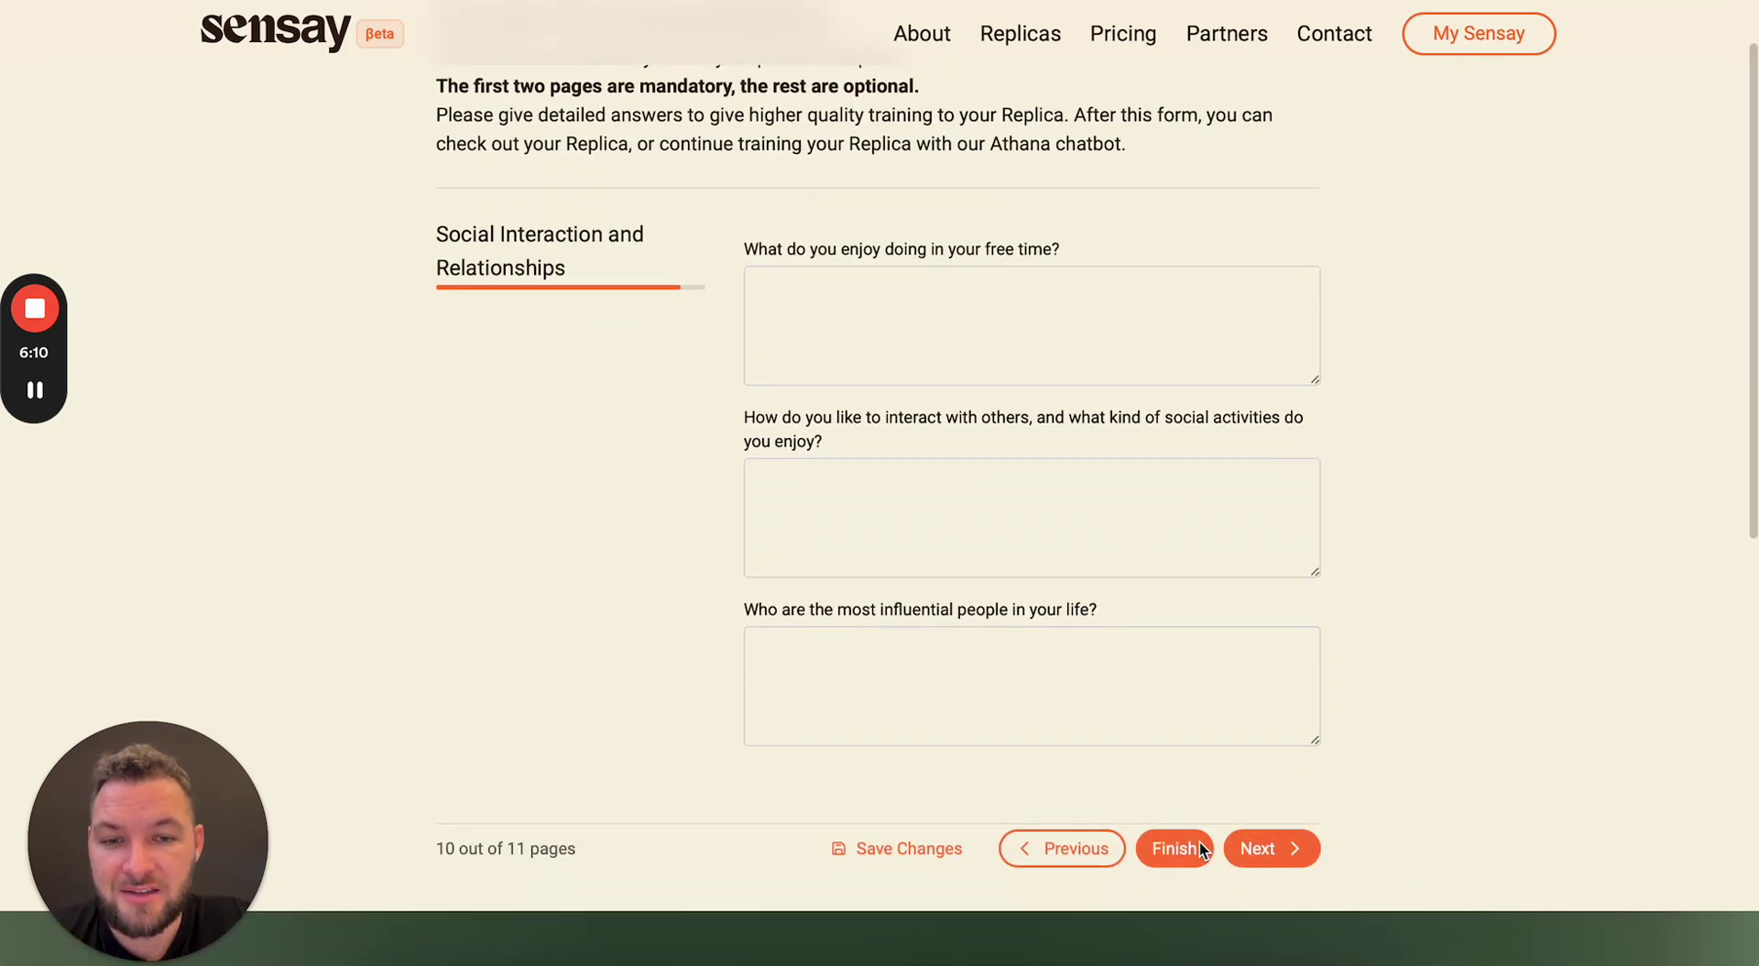
pyautogui.click(1267, 844)
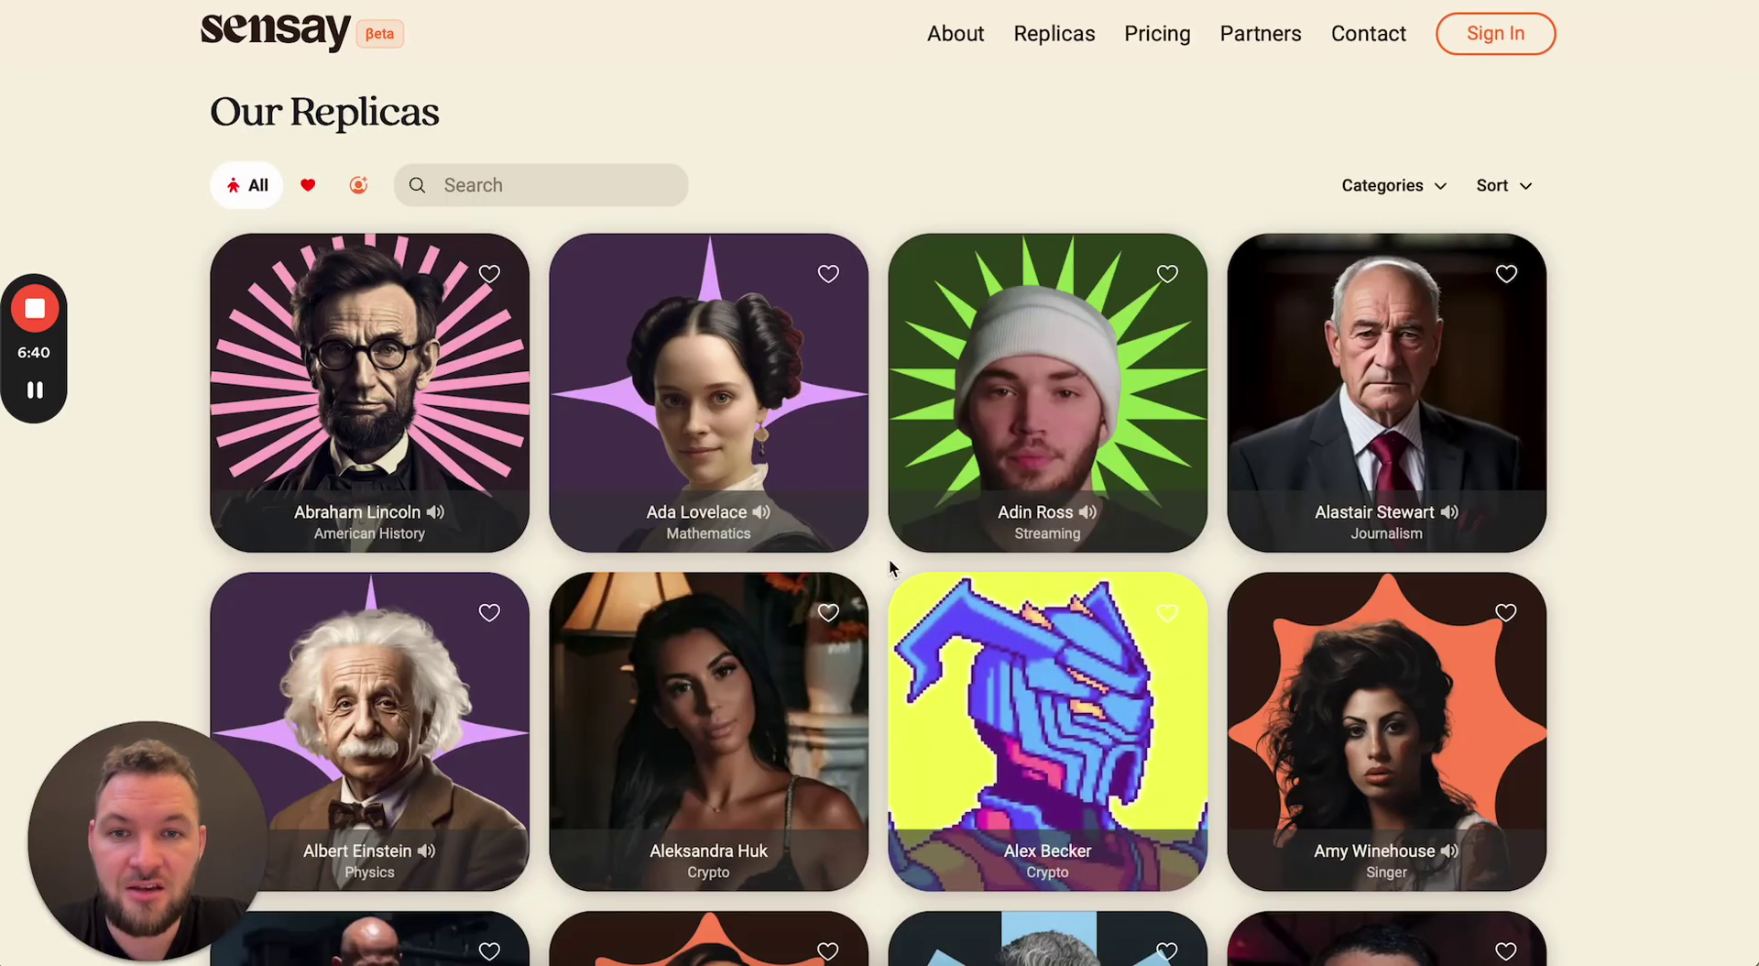
# Play the founder replica's welcome message from the public gallery, then return to My Sensay.
pyautogui.scroll(-20, 907, 623)
pyautogui.scroll(2, 909, 623)
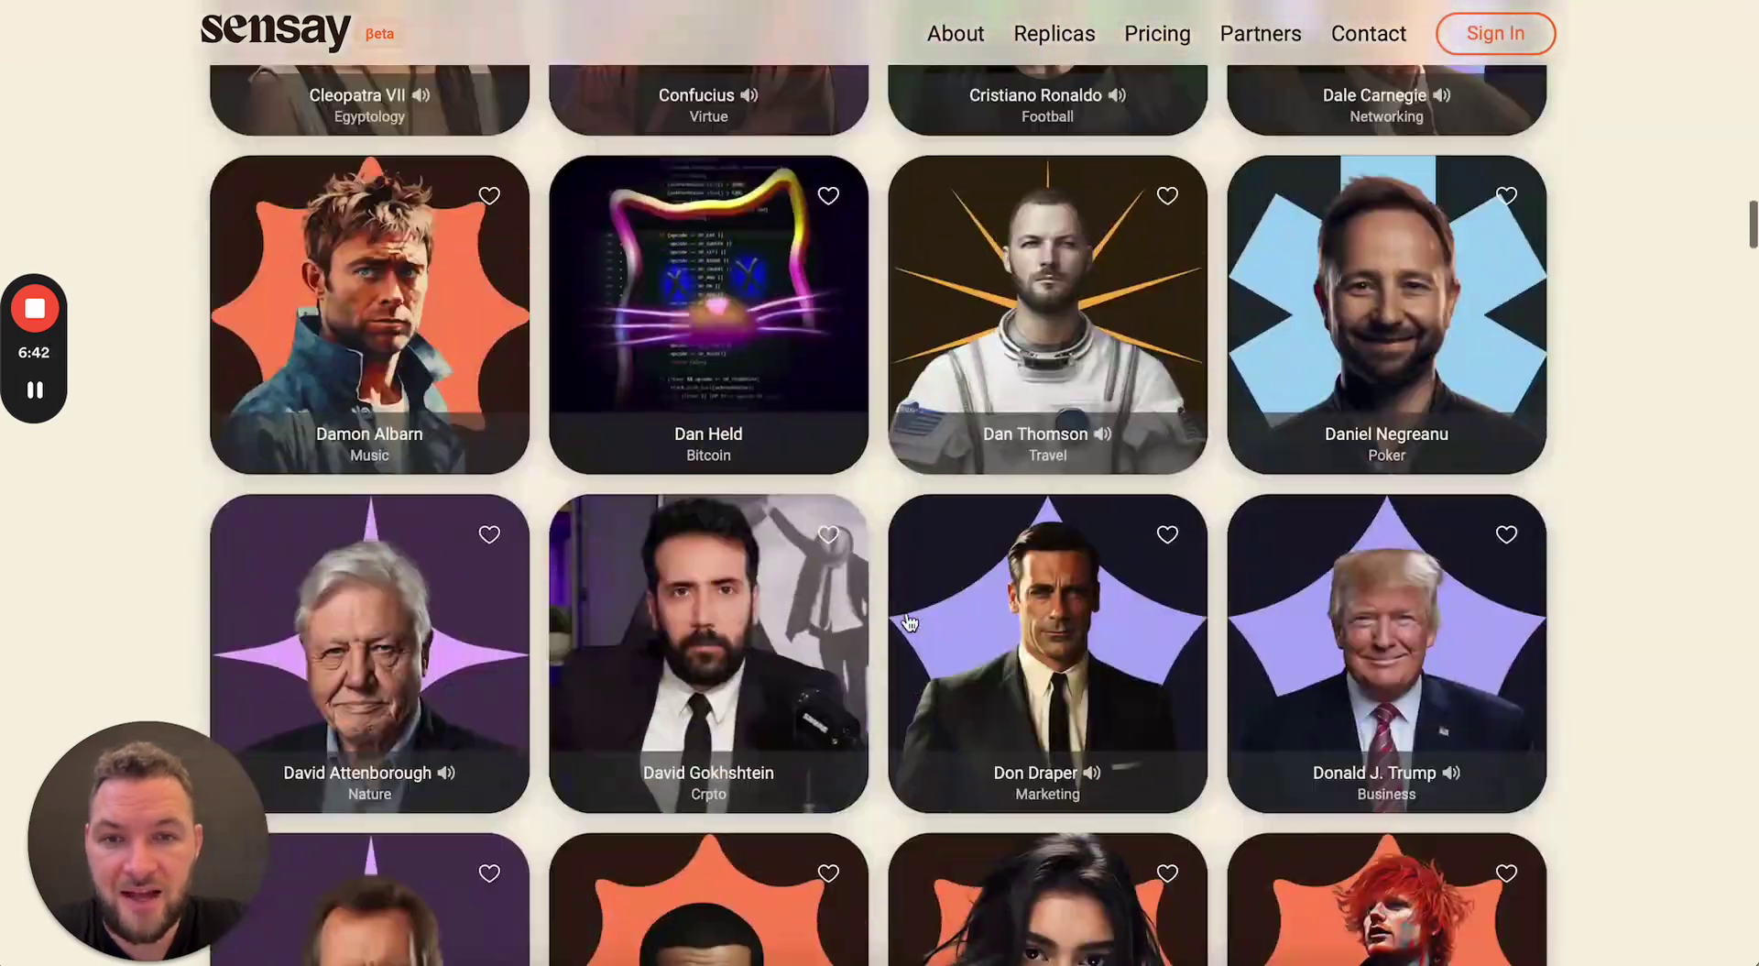
pyautogui.click(987, 447)
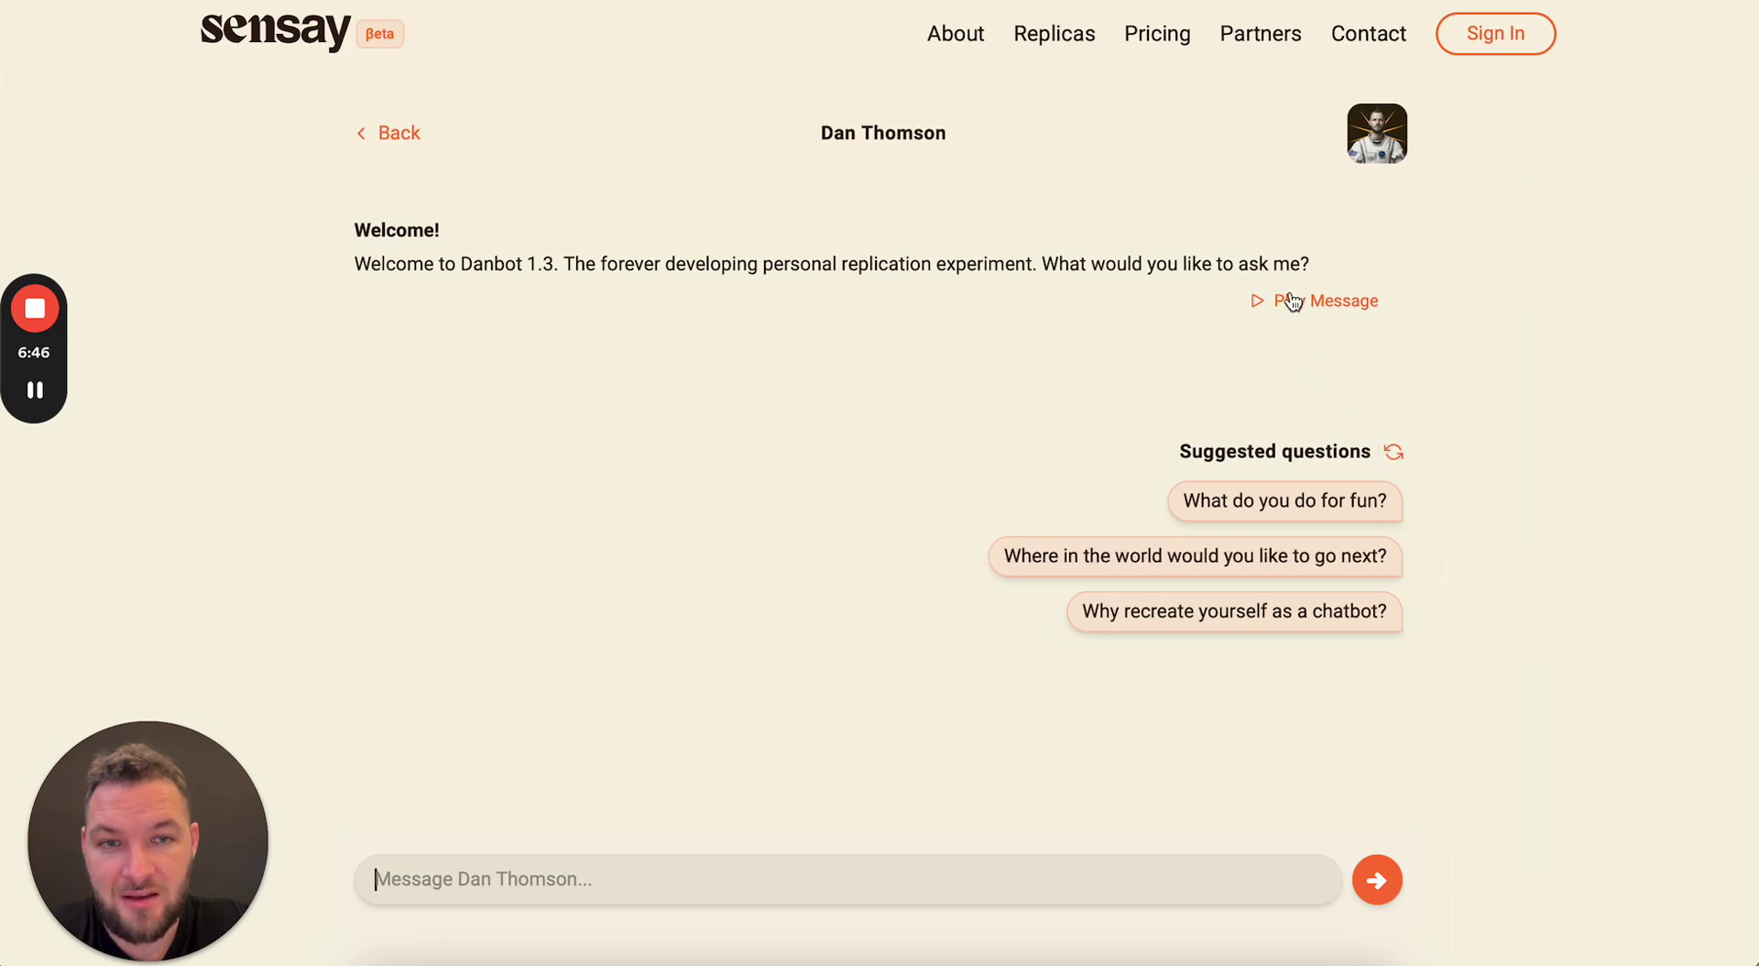
pyautogui.click(1292, 301)
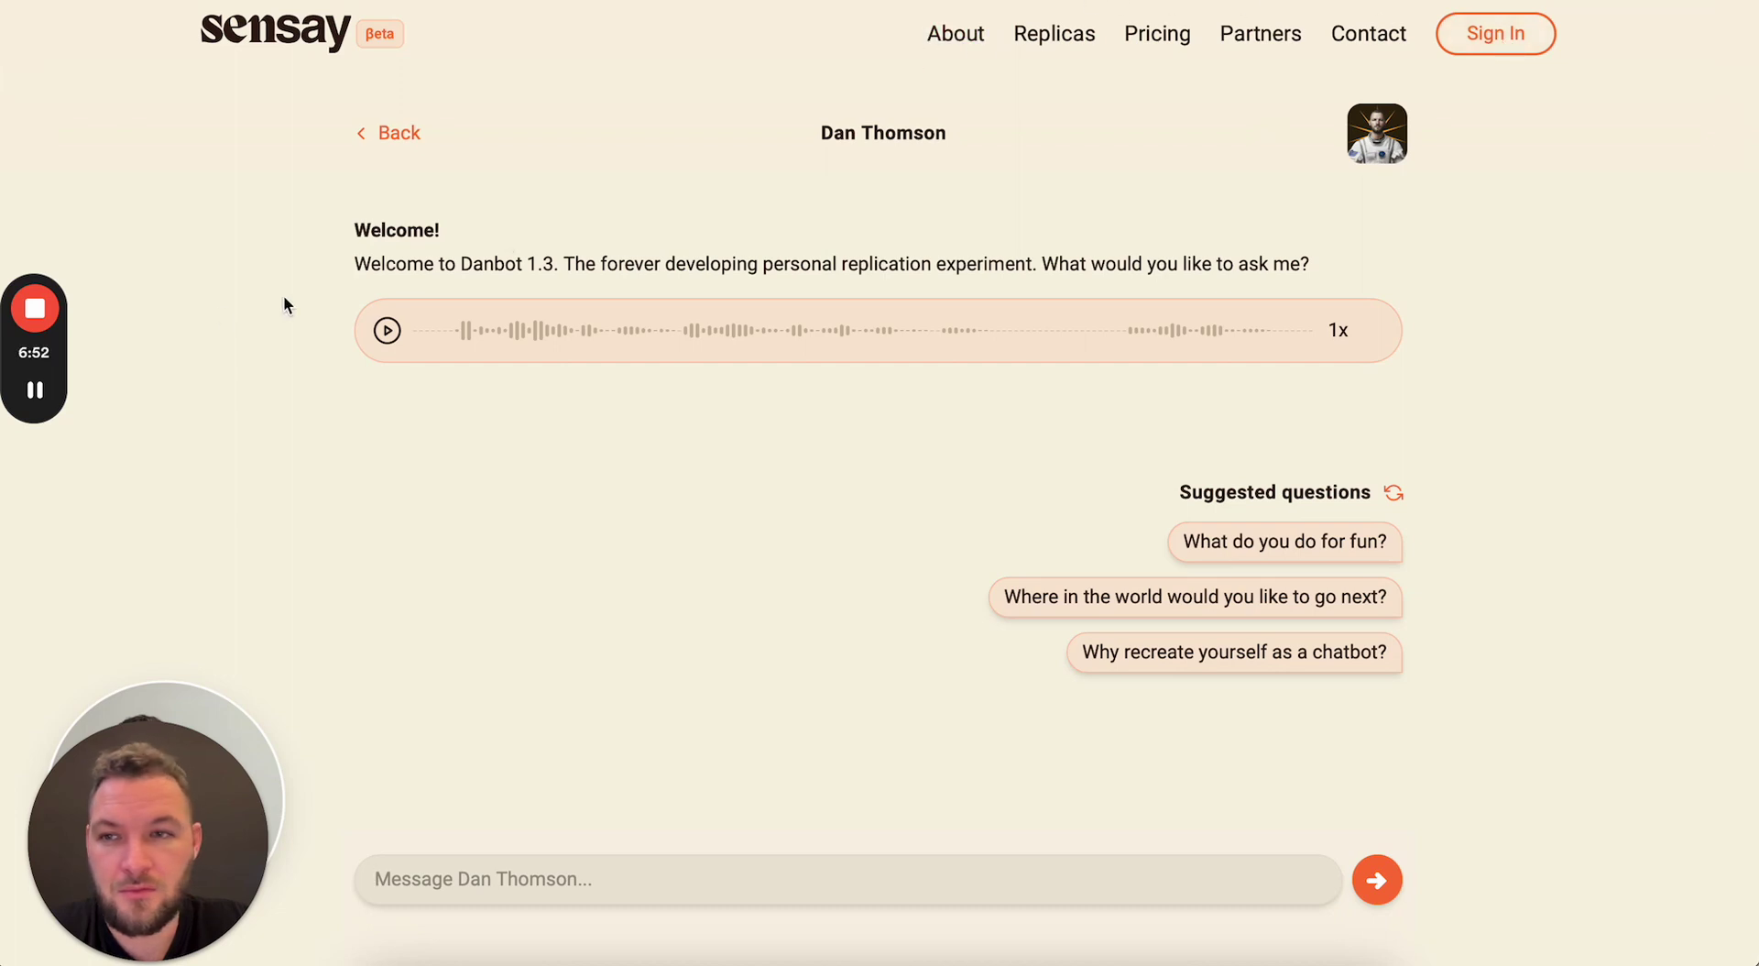
pyautogui.click(220, 45)
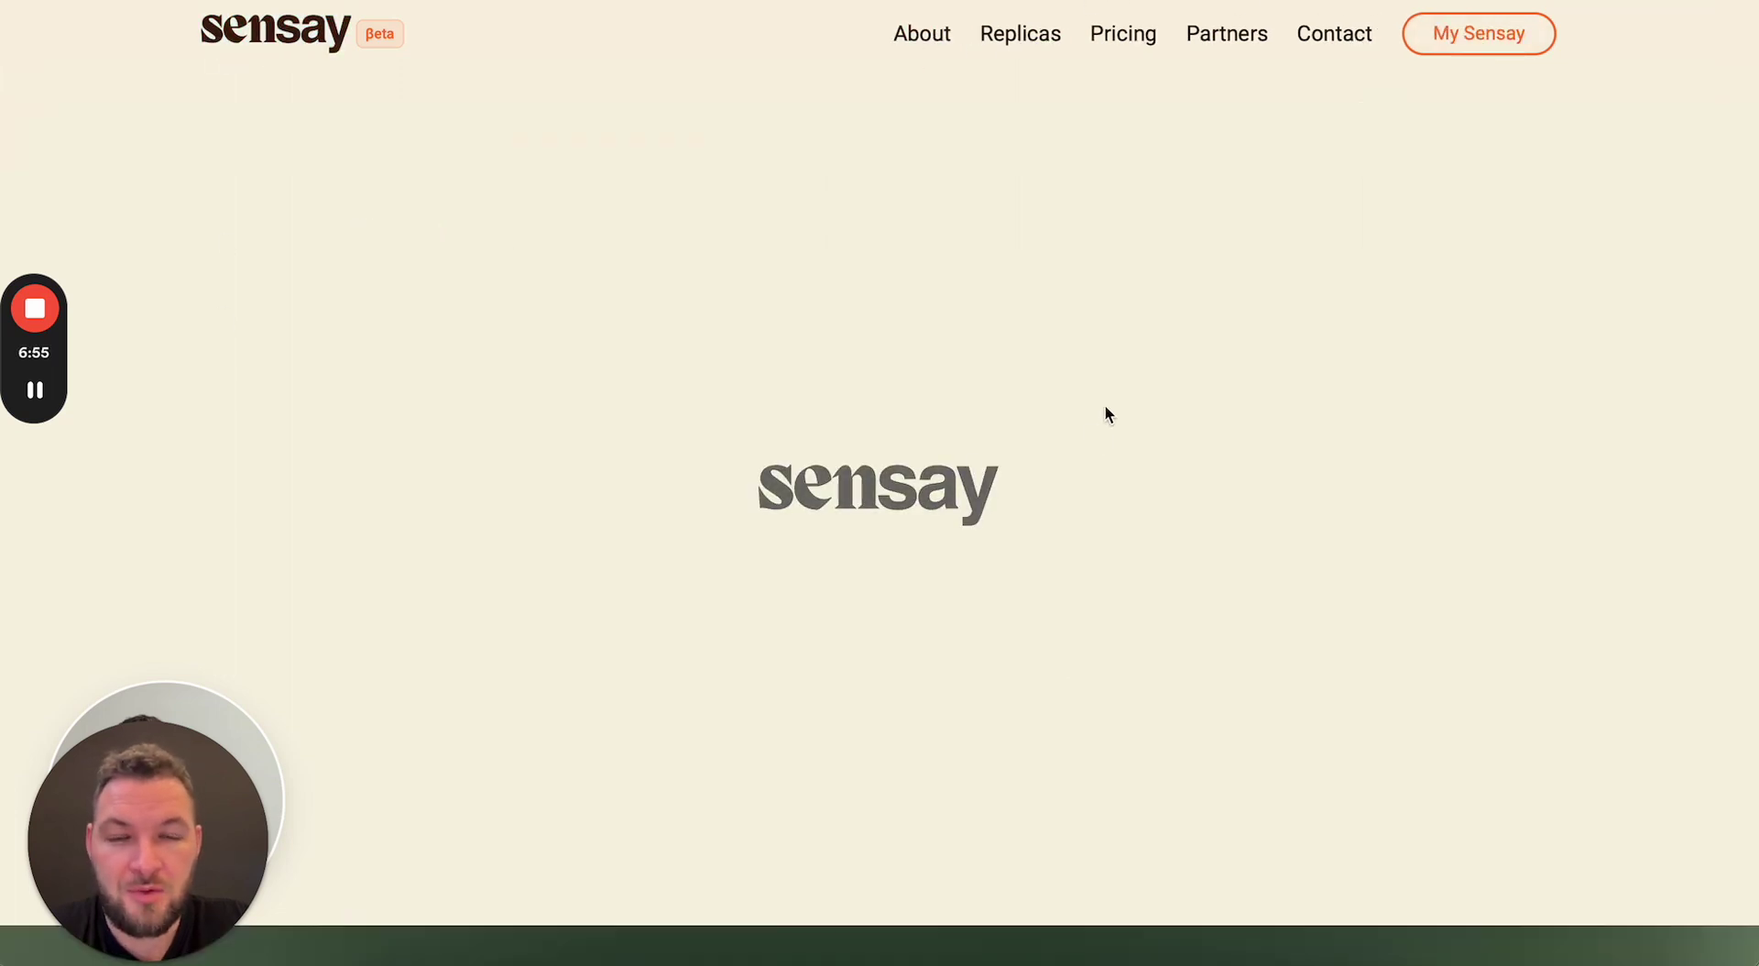
pyautogui.click(1472, 34)
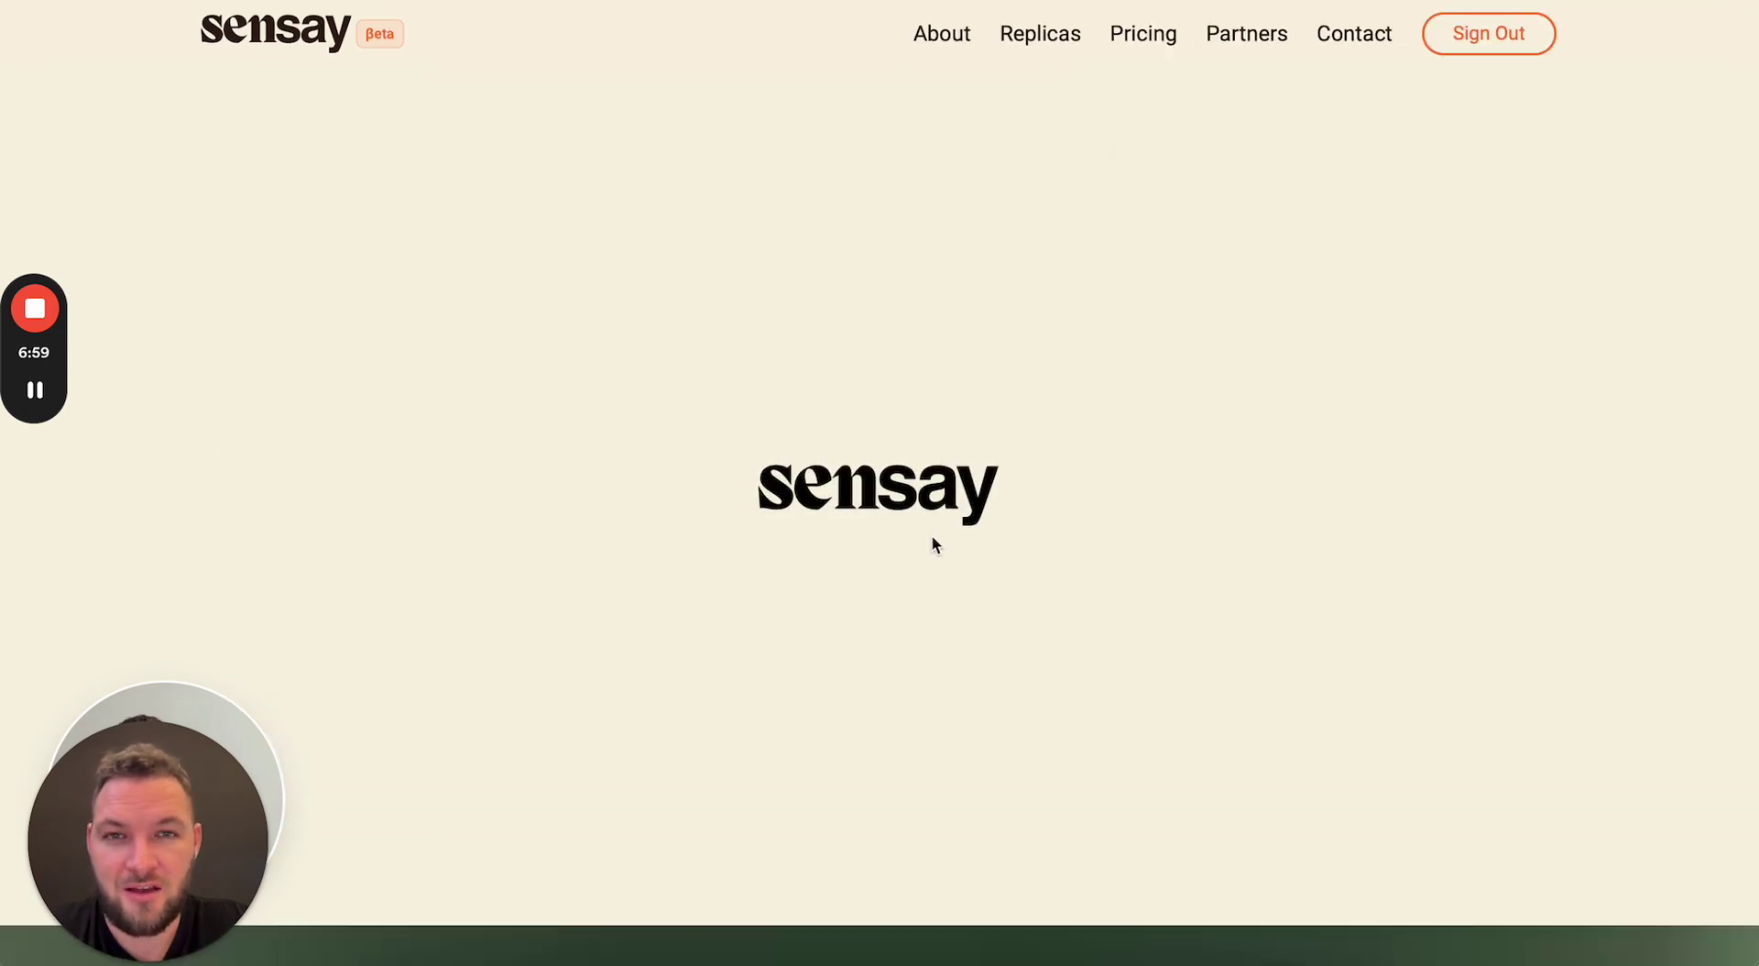